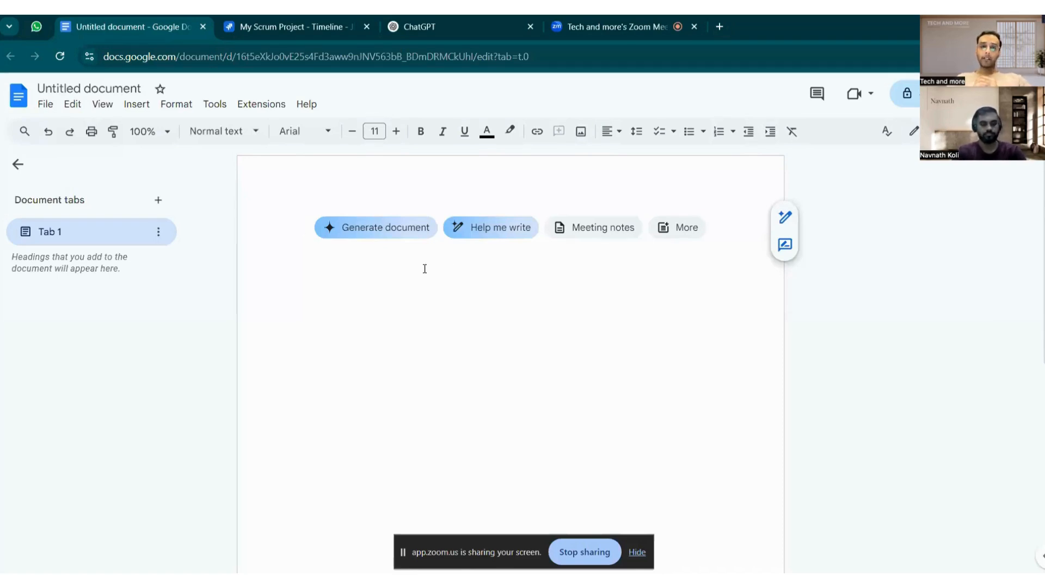
# Step: Enter "Requirements" with "Food delivery app" on the line below, followed by a blank line
pyautogui.write('Require')
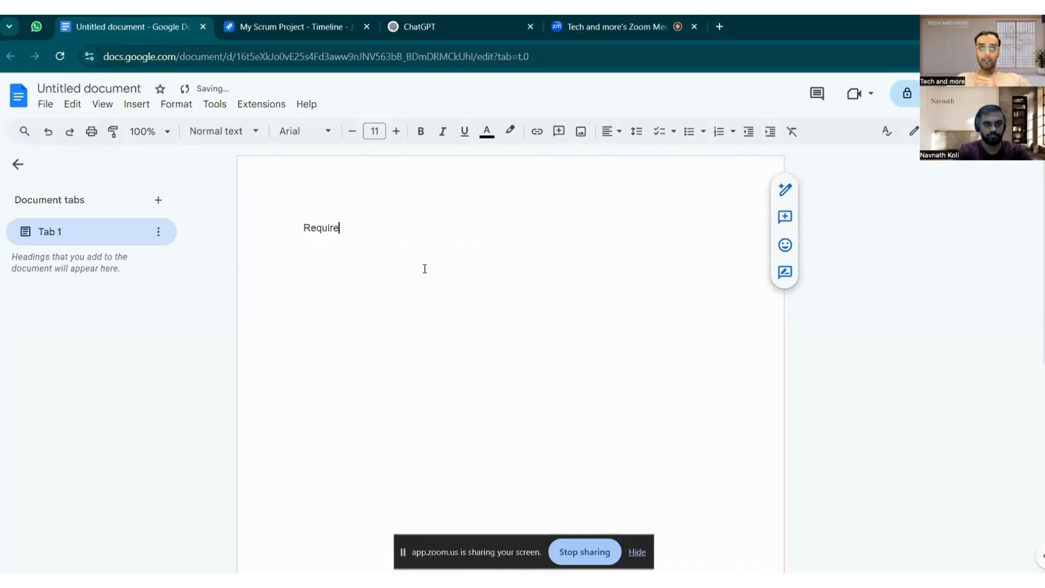
pyautogui.write('ments')
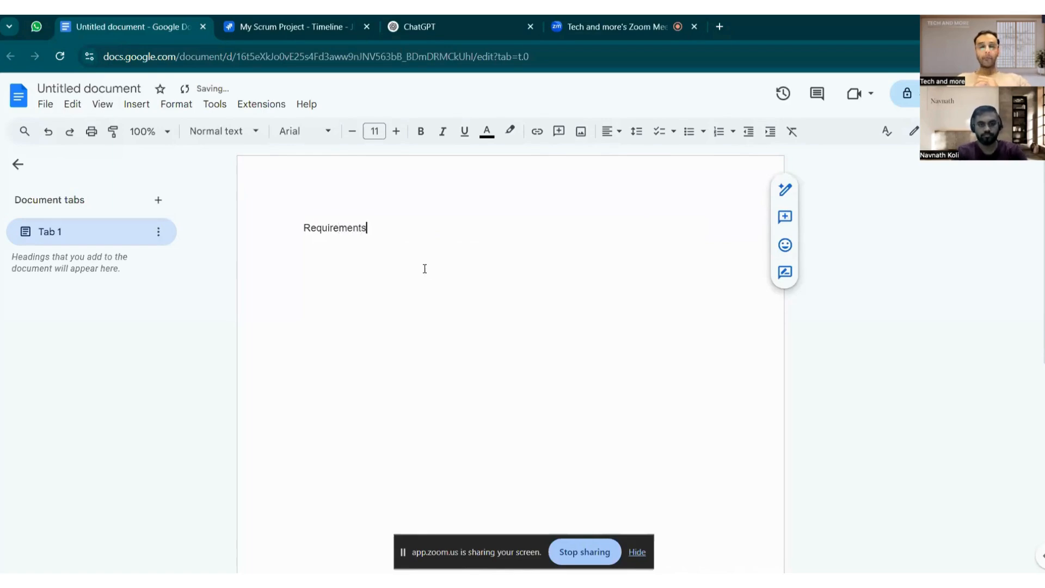
pyautogui.press('Return')
pyautogui.write('Foo')
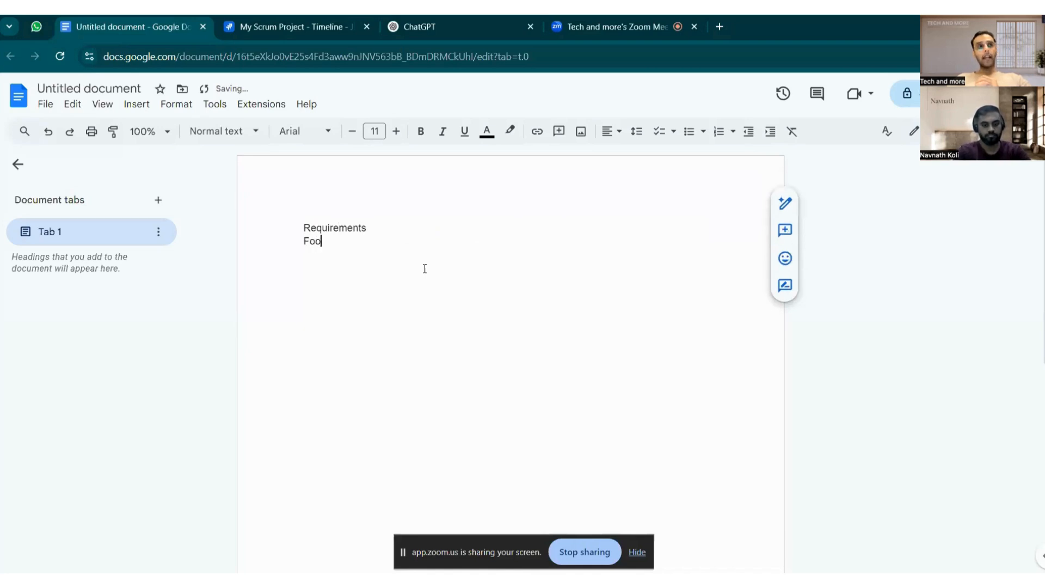
pyautogui.write('d delivery app')
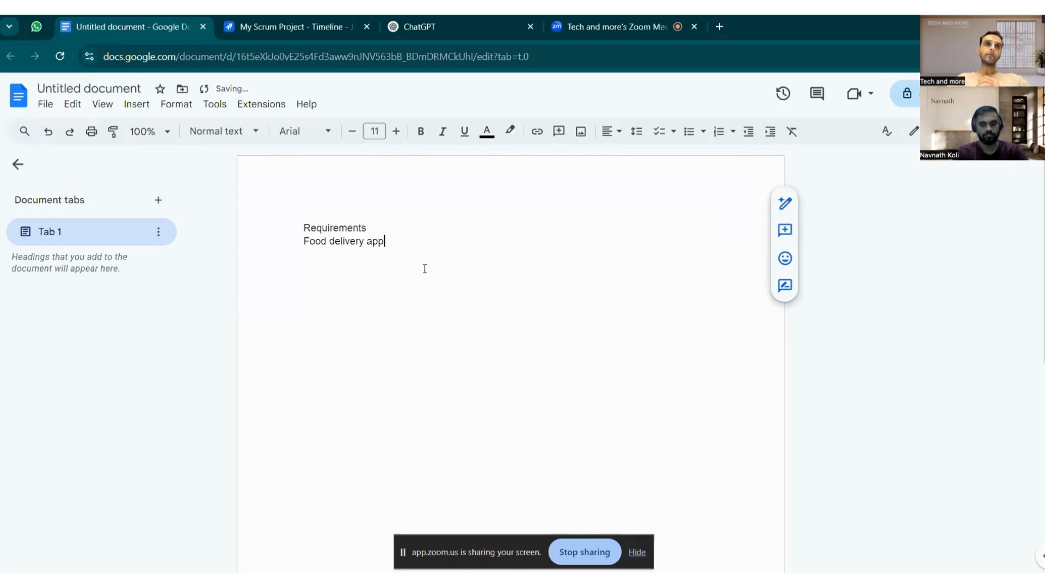
pyautogui.press('Return')
pyautogui.press('Return')
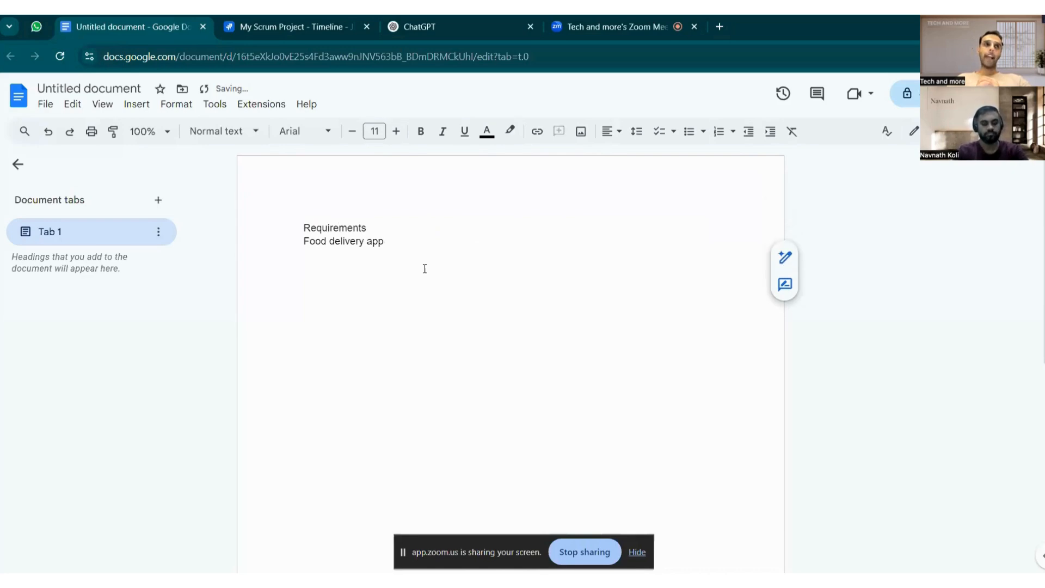
# Step: Add the section line "Feedback from CS team" below the blank line
pyautogui.write('feed')
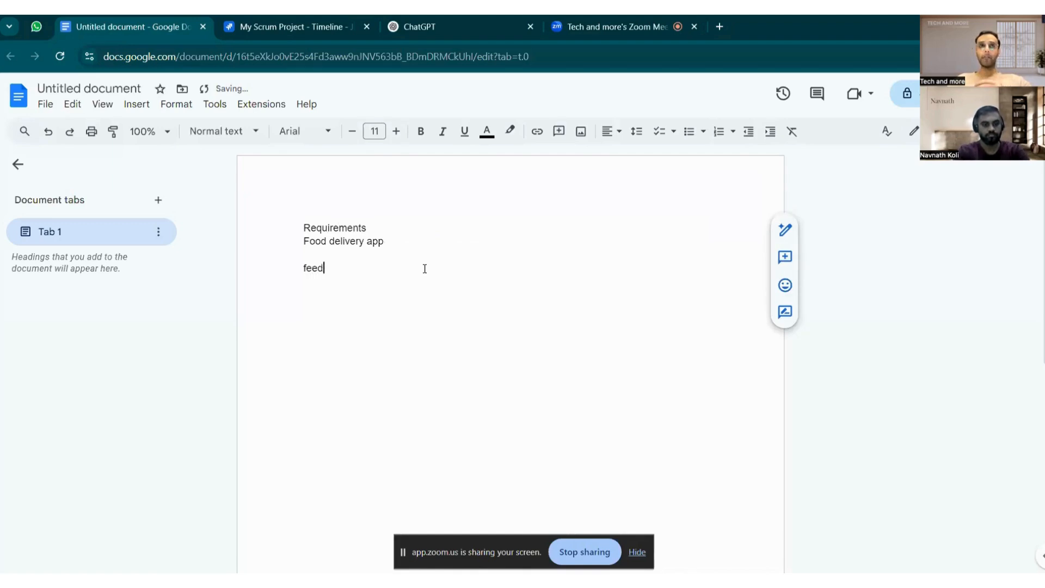
pyautogui.write('ba')
pyautogui.press('BackSpace')
pyautogui.press('BackSpace')
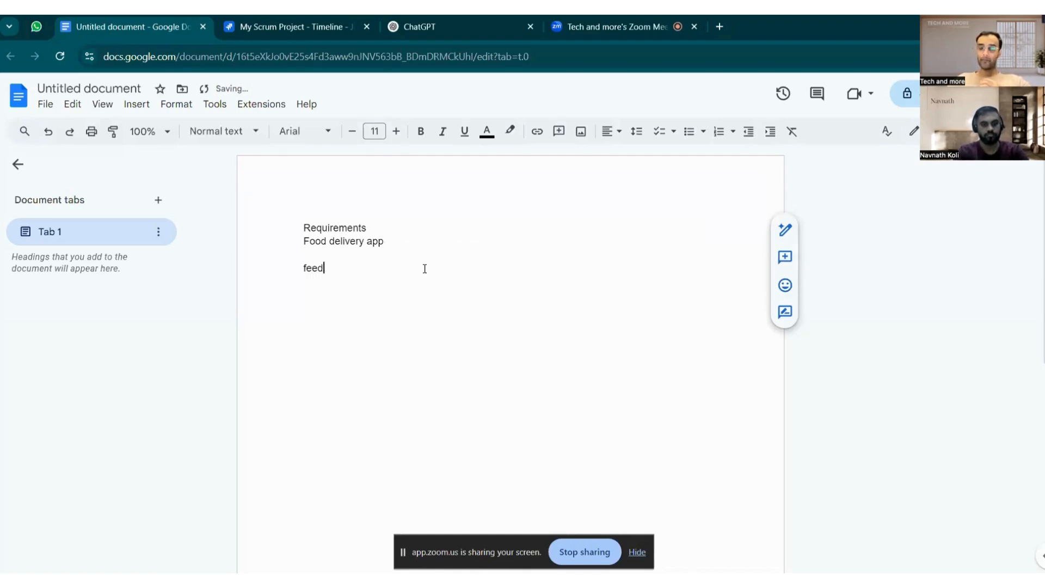
pyautogui.write('back ')
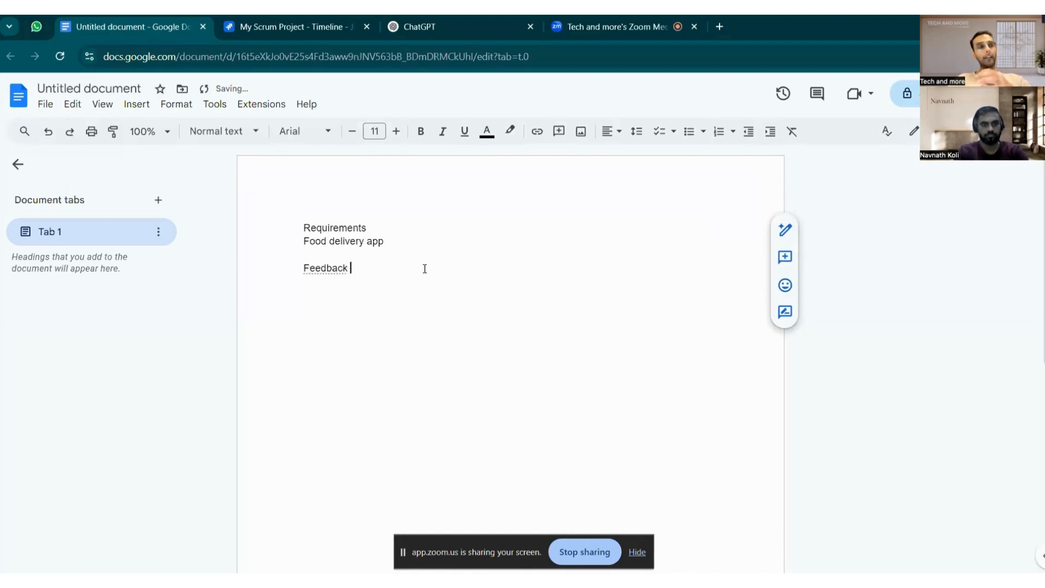
pyautogui.write('from ')
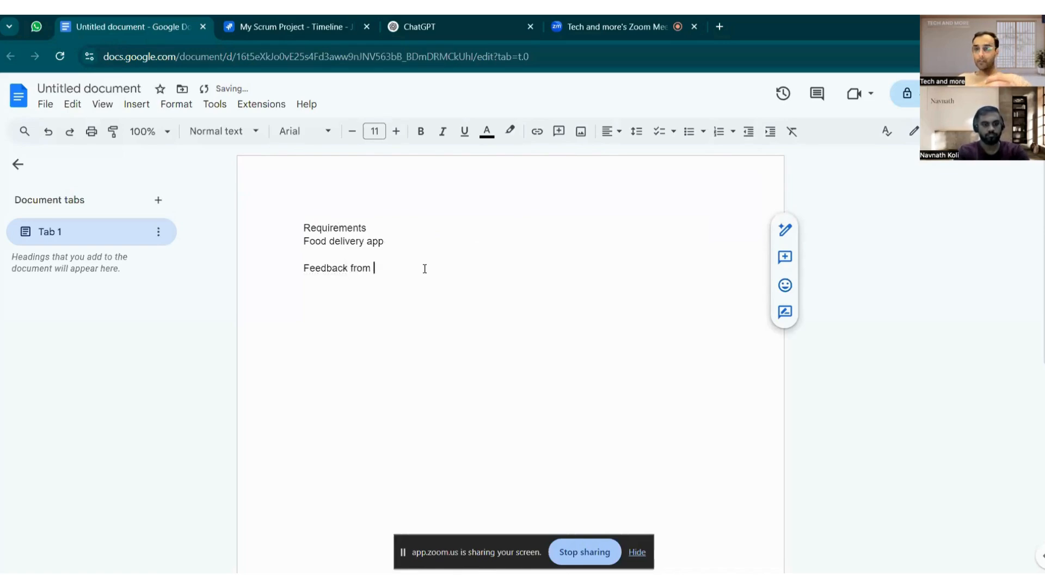
pyautogui.write('CS team')
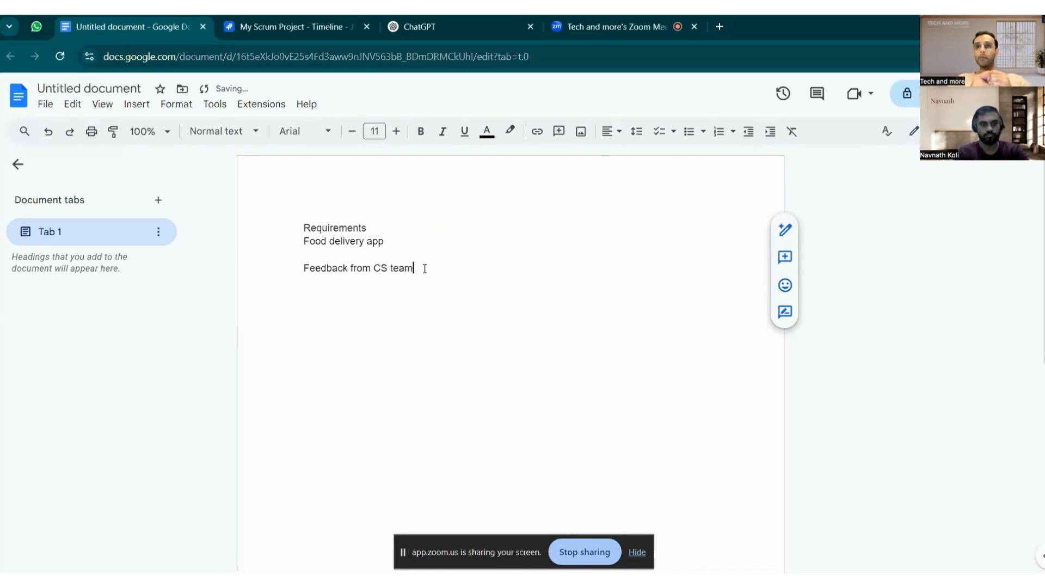
# Step: Add the indented item "Feedback form /feature" under "Feedback from CS team"
pyautogui.press('Return')
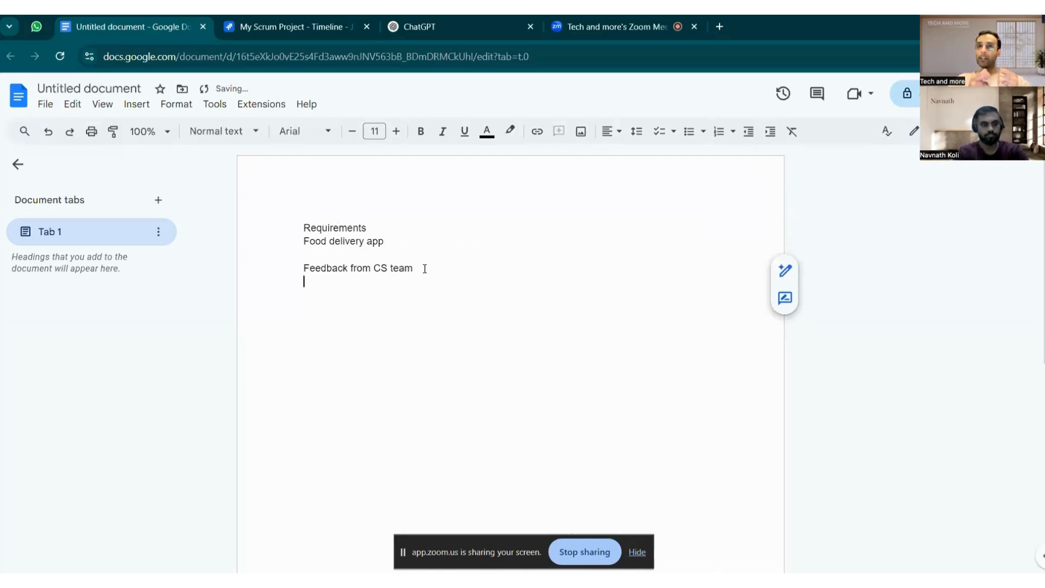
pyautogui.press('Tab')
pyautogui.write('Fee')
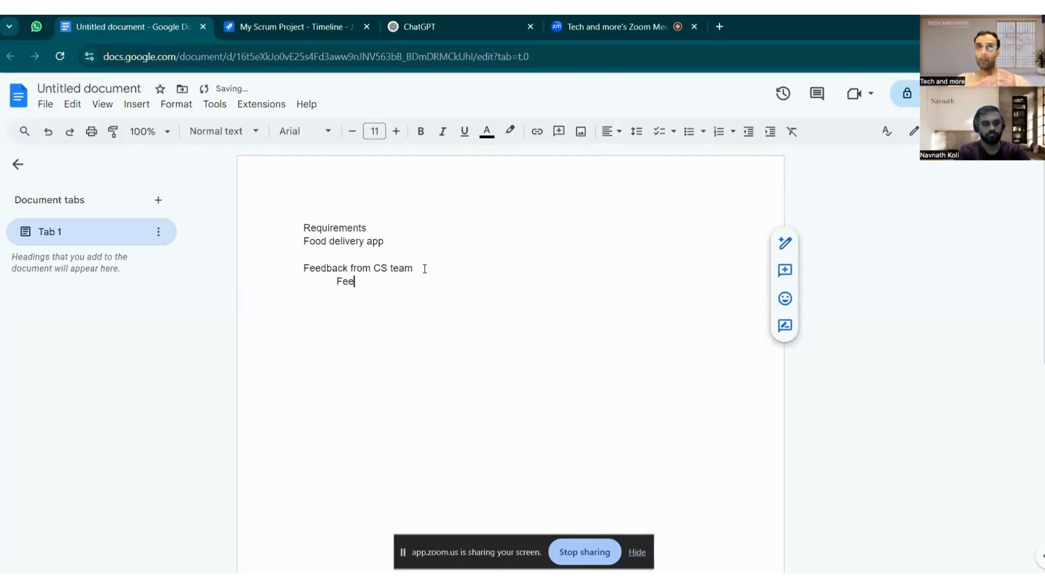
pyautogui.write('dback ')
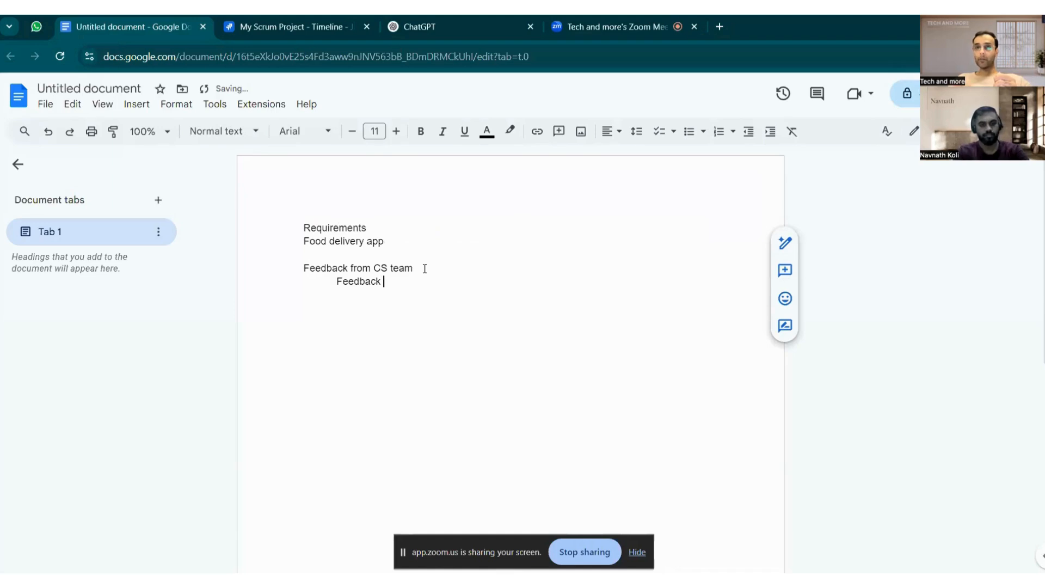
pyautogui.write('from')
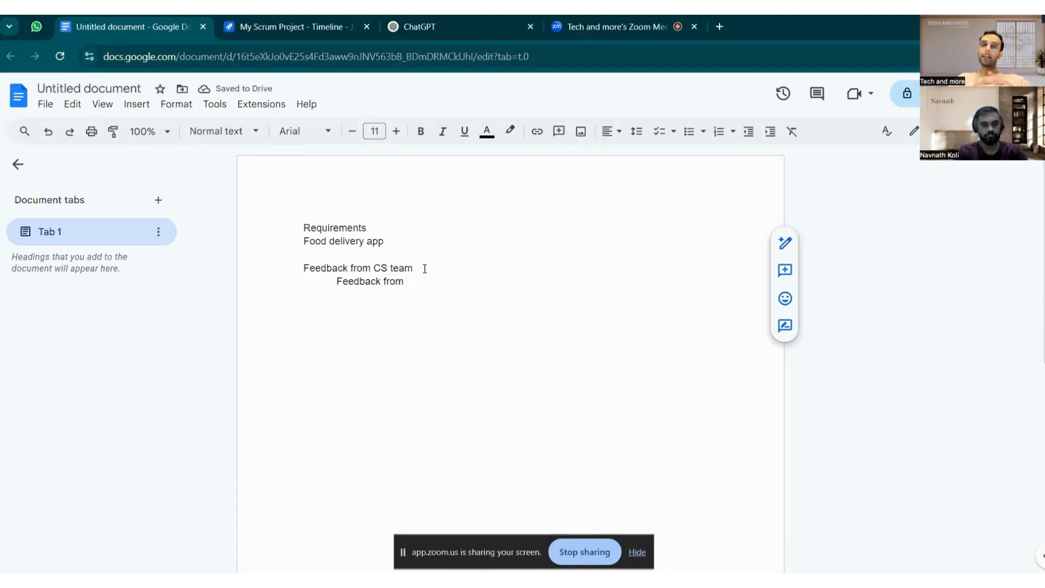
pyautogui.press('BackSpace')
pyautogui.press('BackSpace')
pyautogui.press('BackSpace')
pyautogui.press('BackSpace')
pyautogui.write('orm')
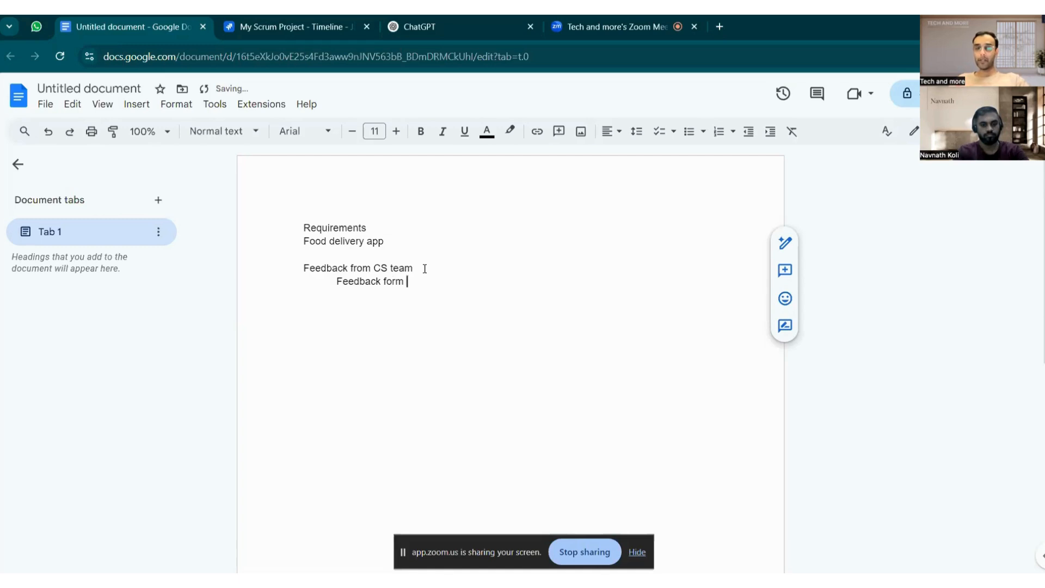
pyautogui.write(' /')
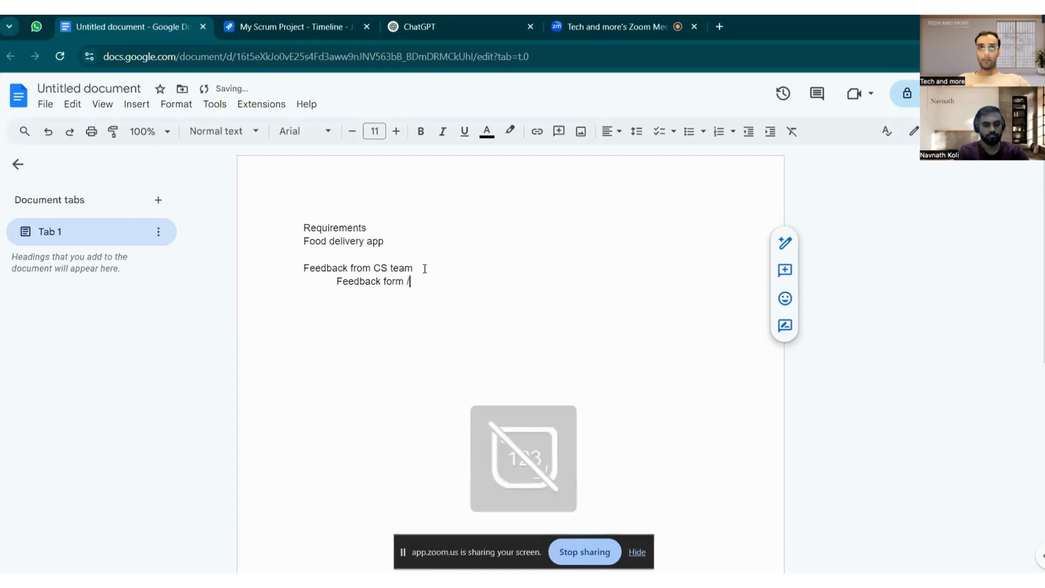
pyautogui.write('feature')
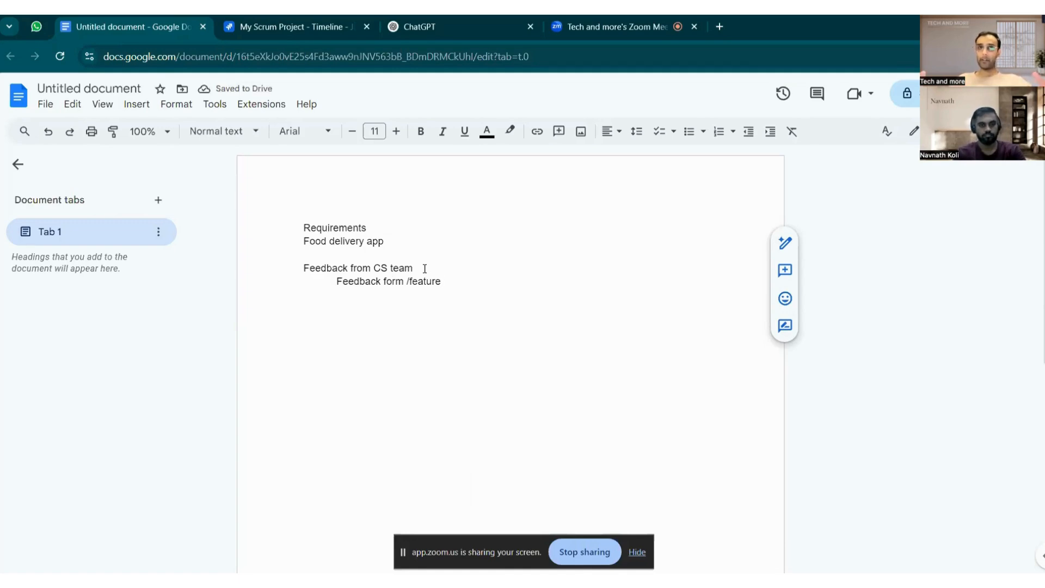
# Step: Add the indented items "Ratings" and "Comment box" below the feedback form item
pyautogui.press('Return')
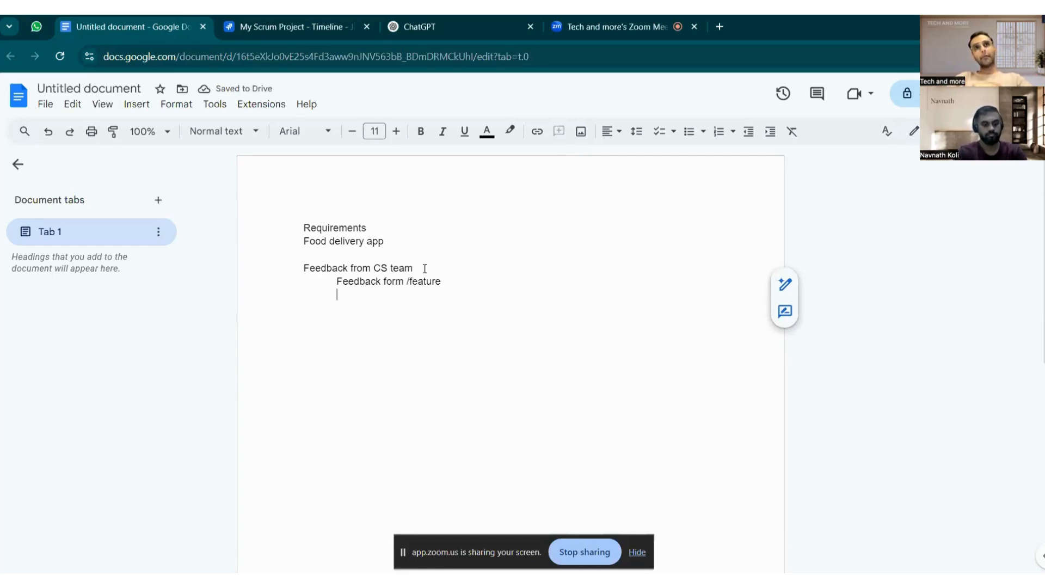
pyautogui.write('Ratings')
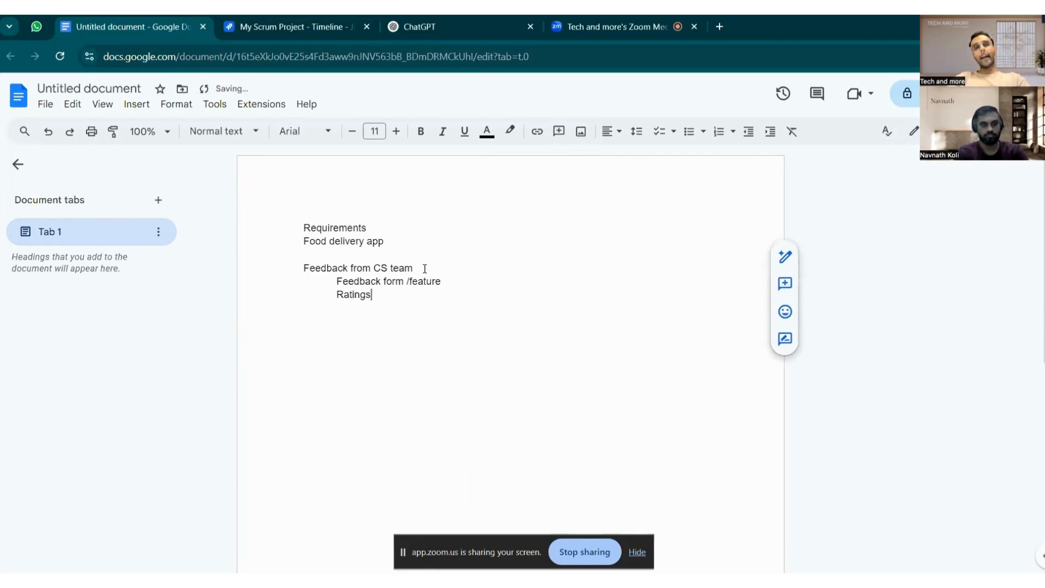
pyautogui.press('Return')
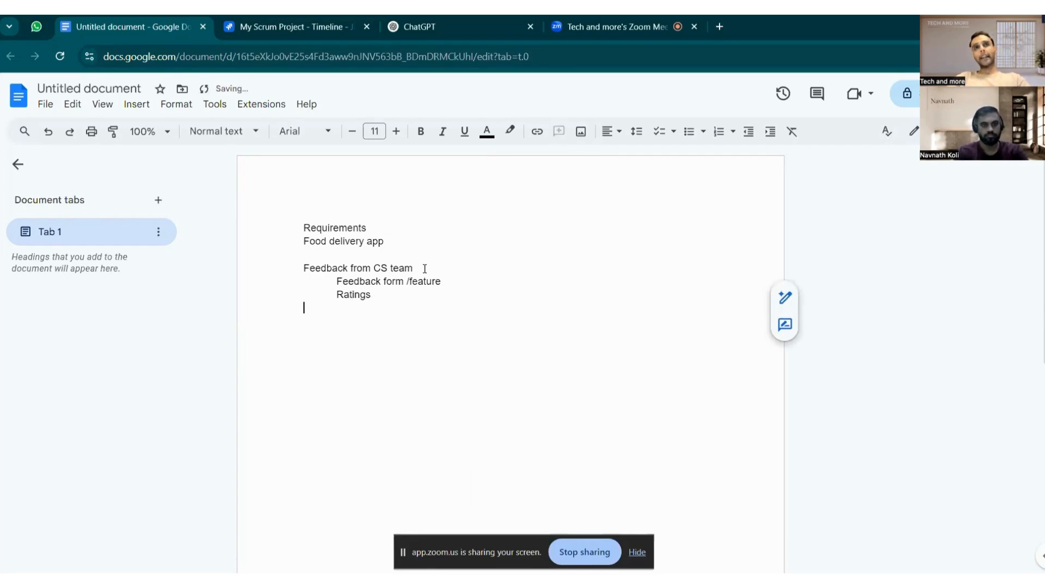
pyautogui.press('Tab')
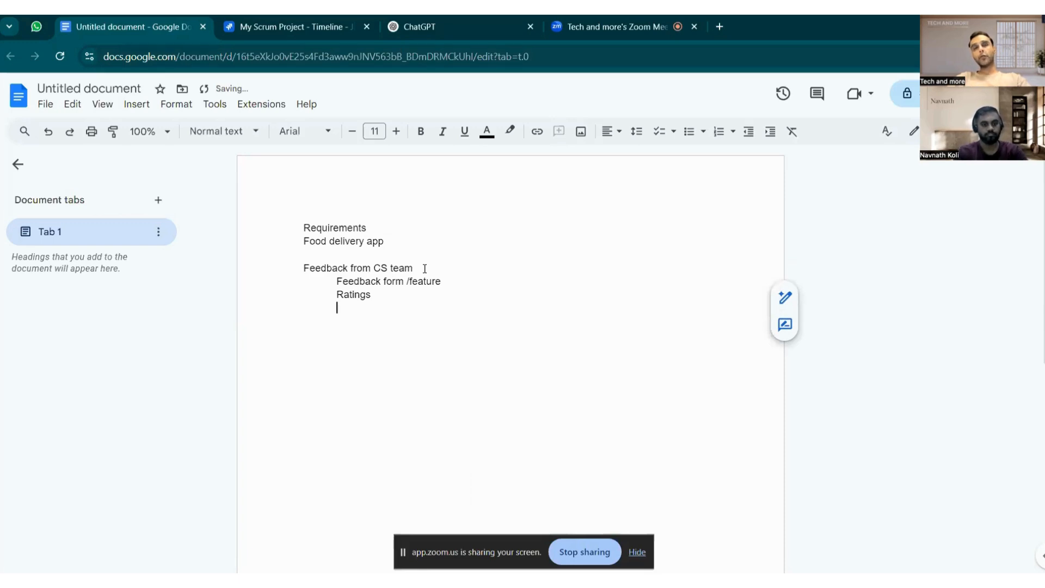
pyautogui.write('Comment ')
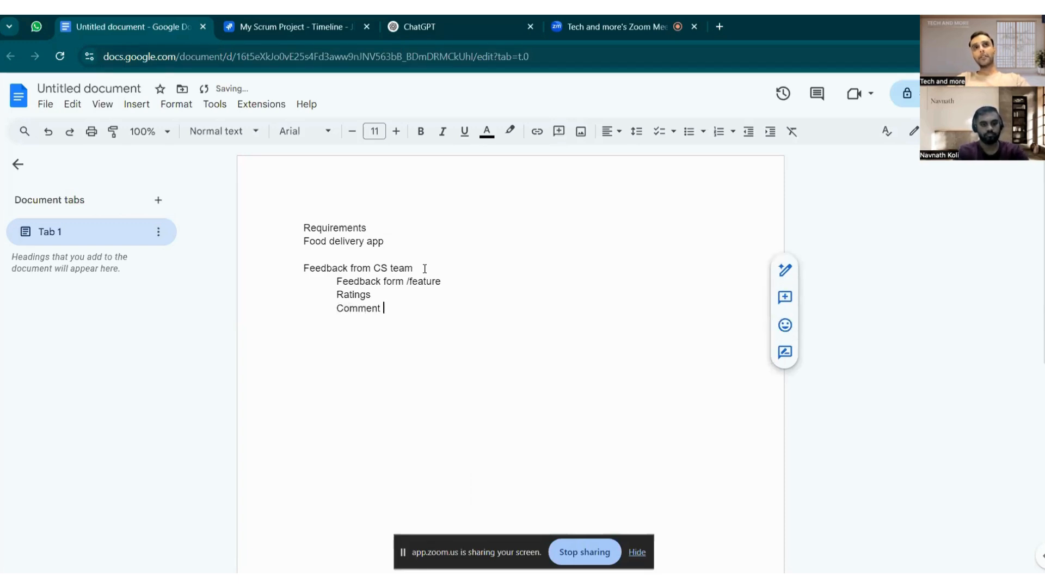
pyautogui.write('box')
pyautogui.press('Return')
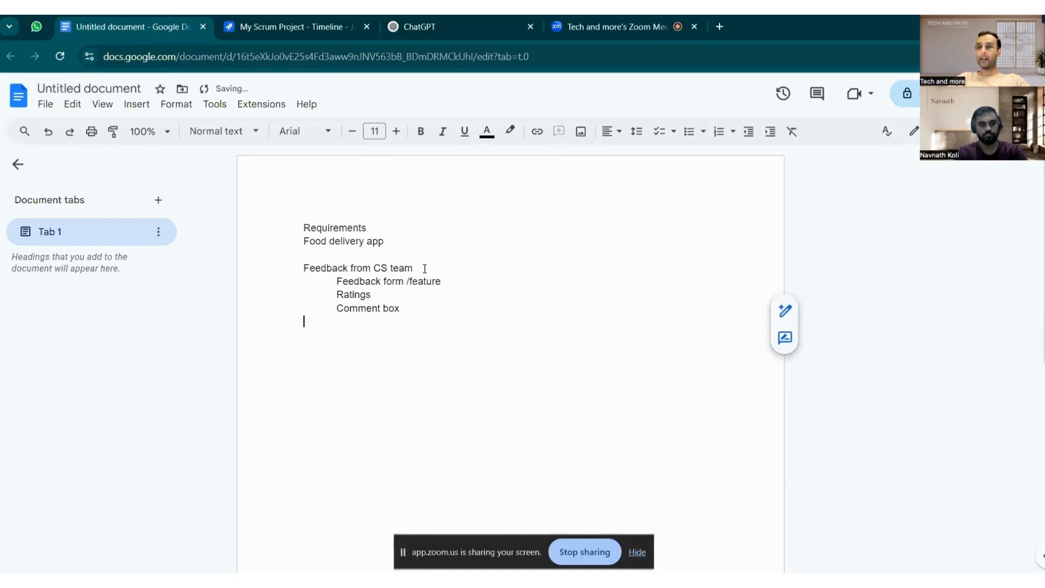
# Step: Add the indented item "Rate delivery partner (if negative can contact cx)" and start another indented line below it
pyautogui.press('Tab')
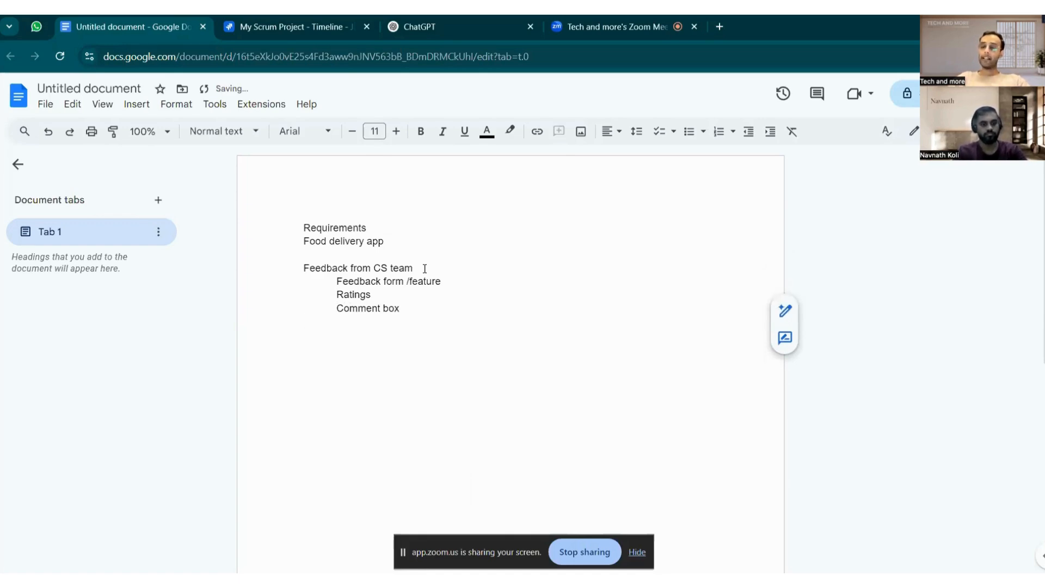
pyautogui.write('Rate de')
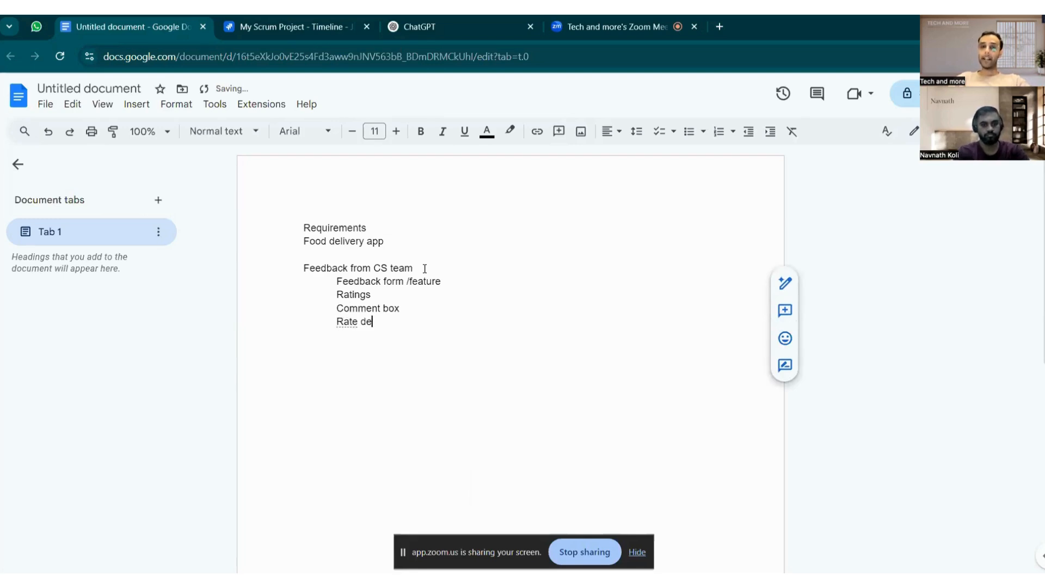
pyautogui.write('livery pa')
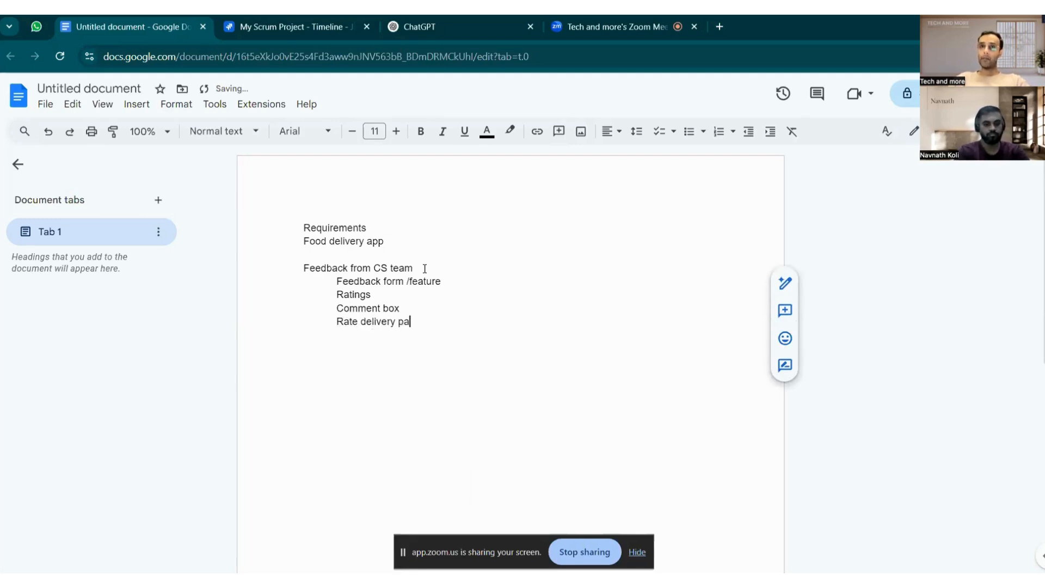
pyautogui.write('rtner ')
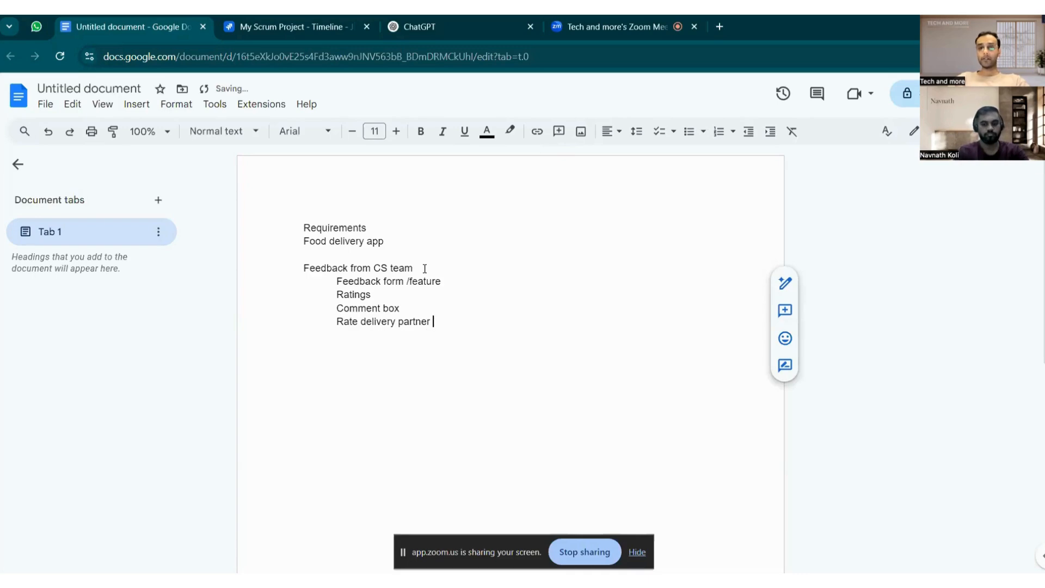
pyautogui.write('()')
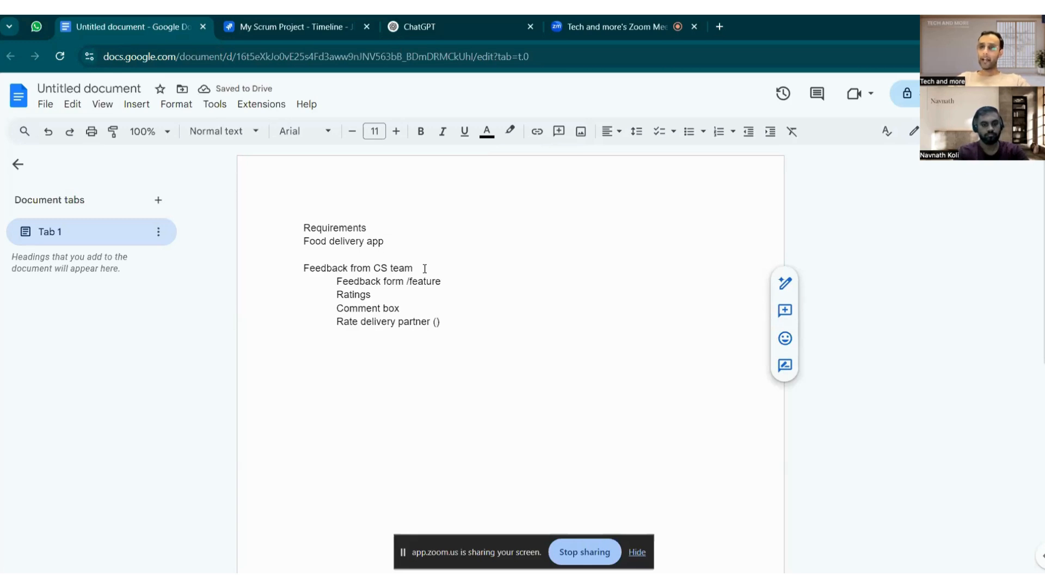
pyautogui.write('if negativ')
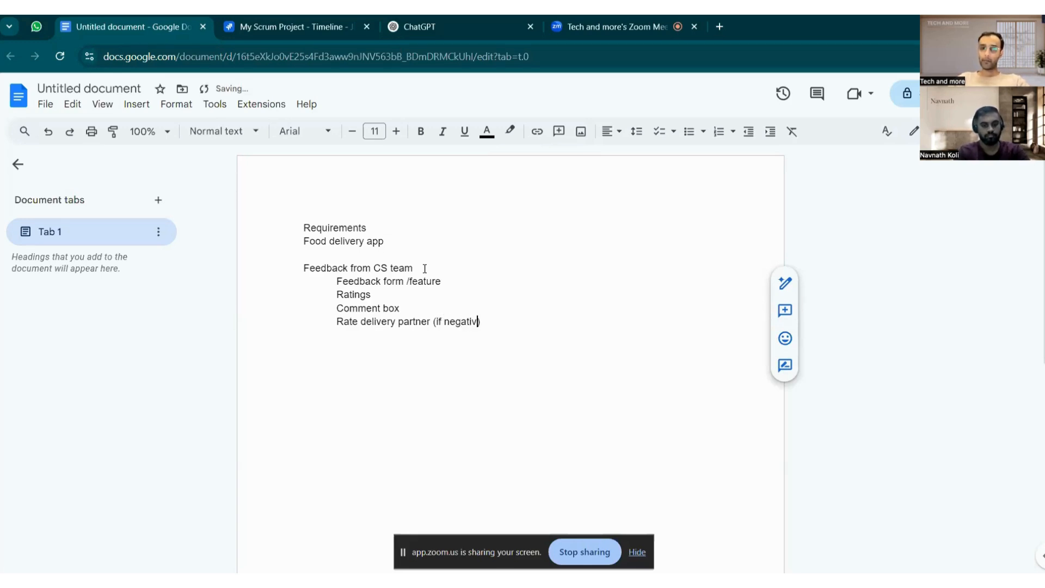
pyautogui.write('e can ')
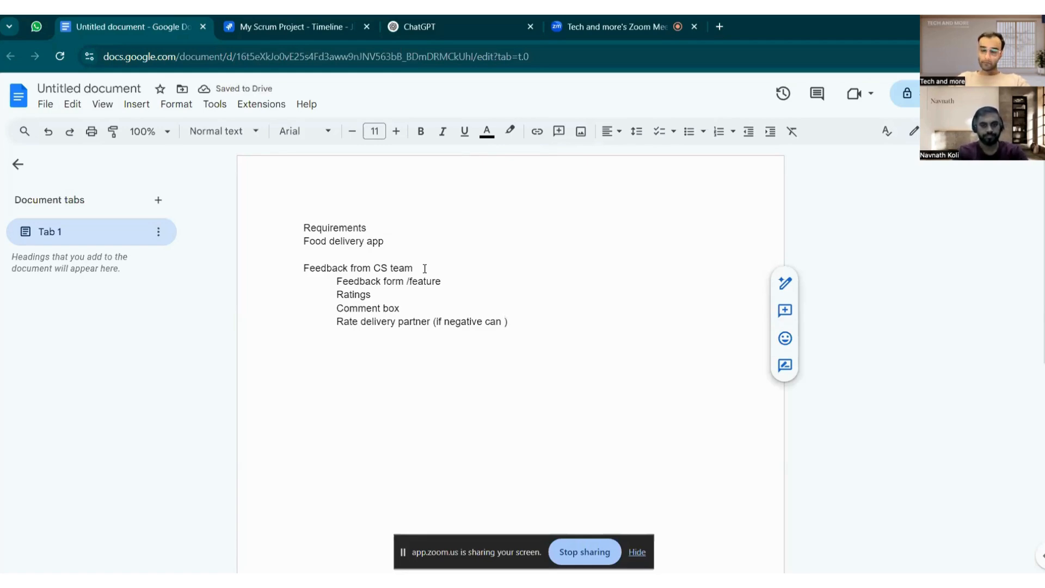
pyautogui.write('contact c')
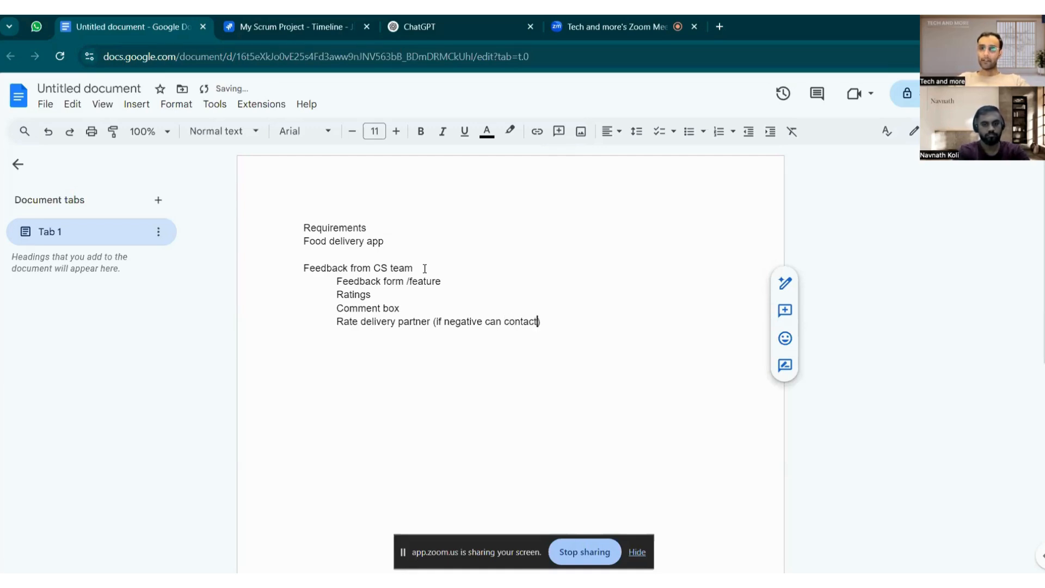
pyautogui.write('x')
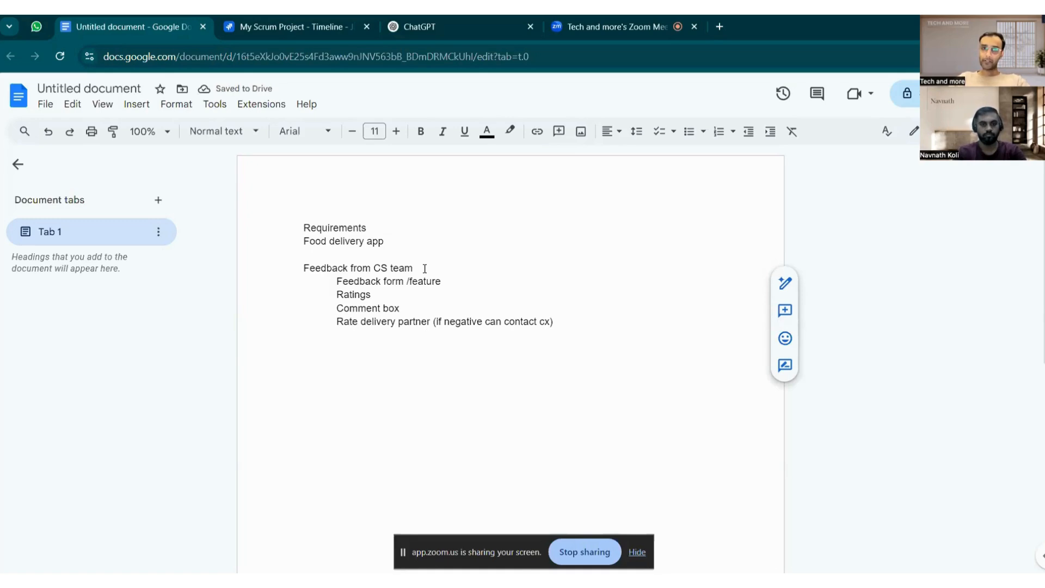
pyautogui.press('Return')
pyautogui.press('Tab')
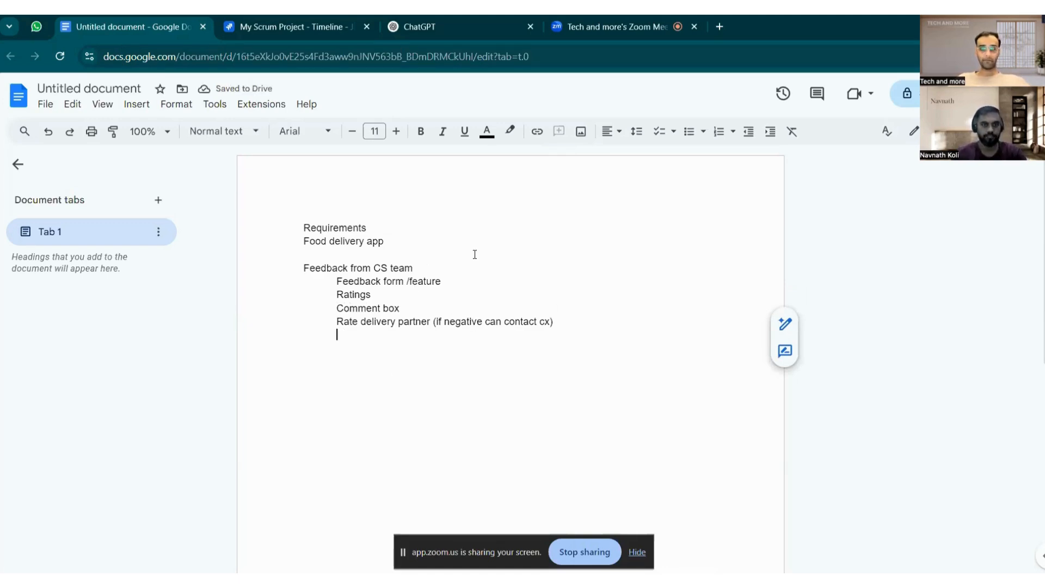
pyautogui.click(466, 272)
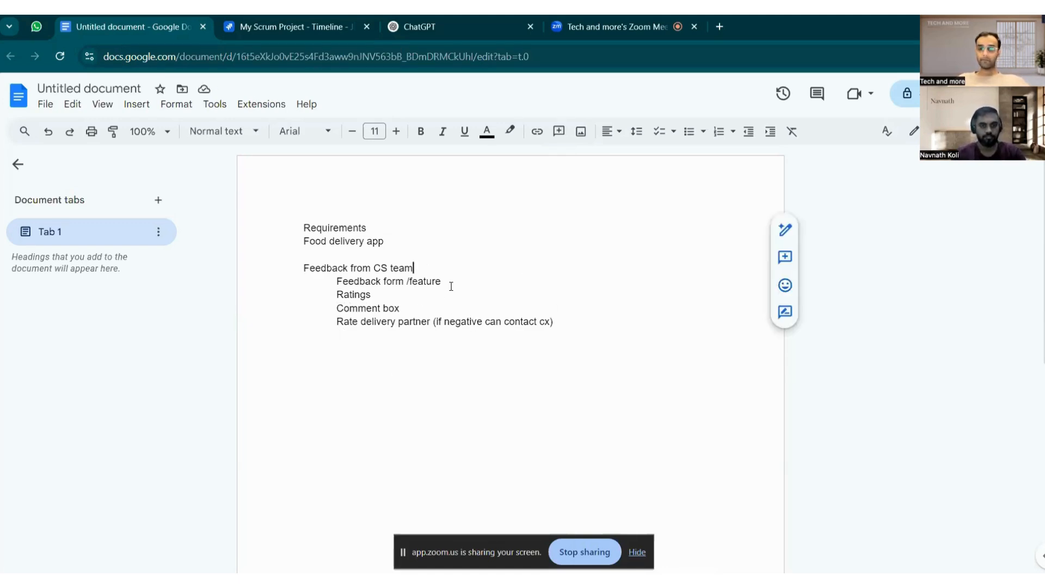
pyautogui.click(452, 284)
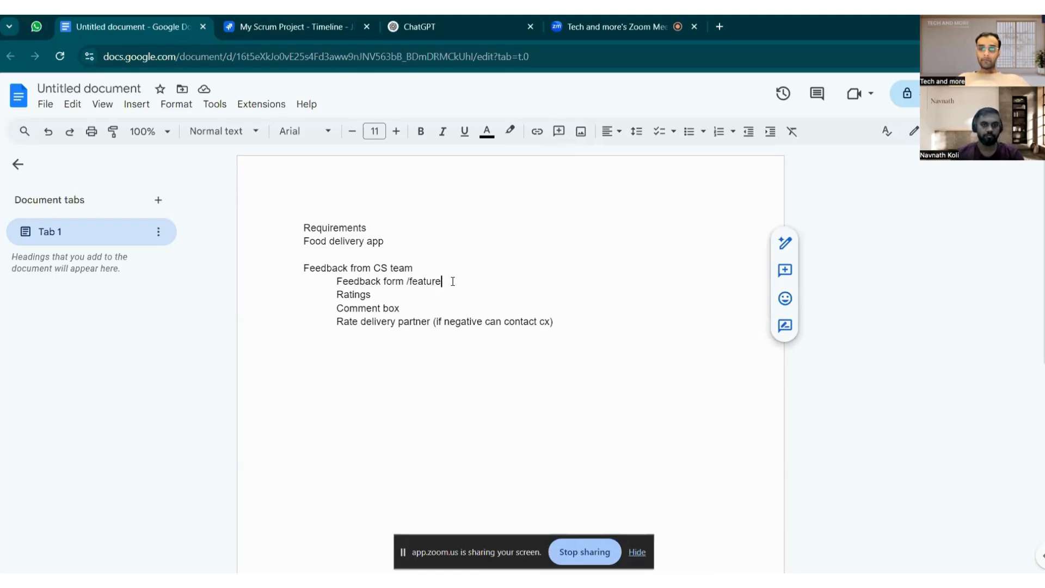
pyautogui.click(466, 291)
pyautogui.click(442, 282)
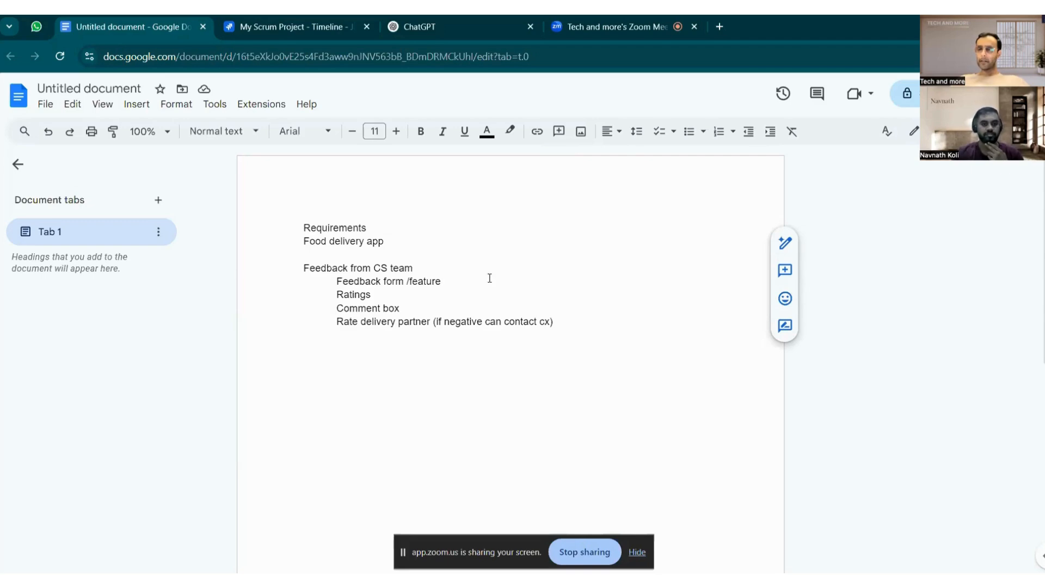
pyautogui.click(479, 275)
pyautogui.click(470, 281)
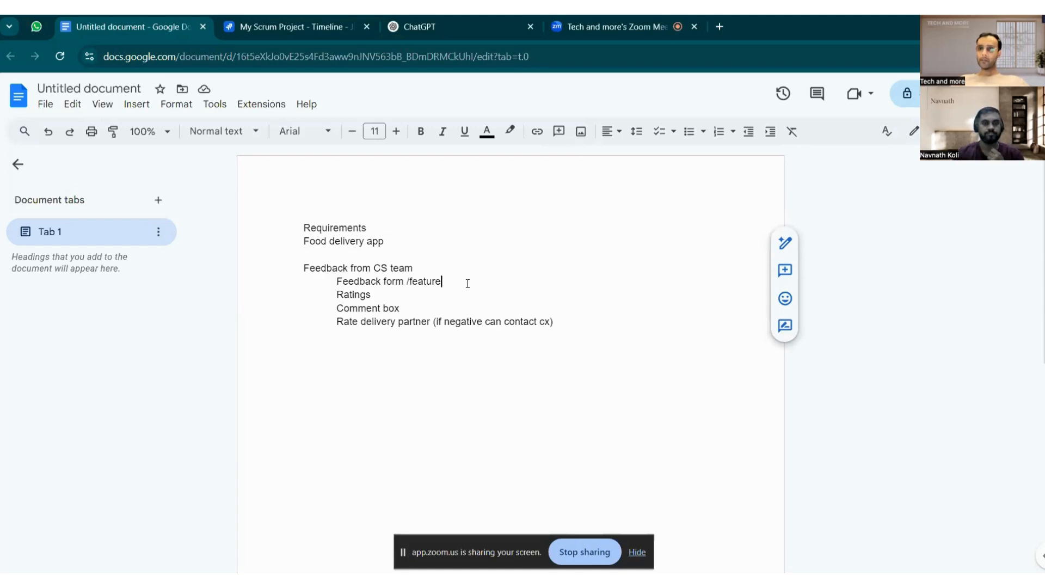
# Step: Insert the indented item "Delivery notification" directly below "Feedback from CS team", above the feedback form item
pyautogui.click(444, 266)
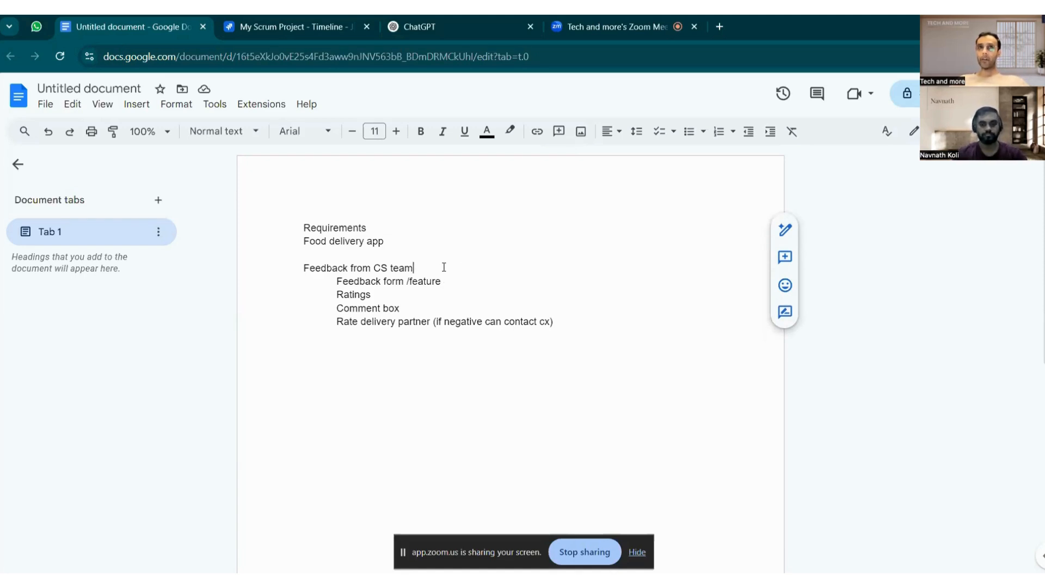
pyautogui.press('Return')
pyautogui.press('Tab')
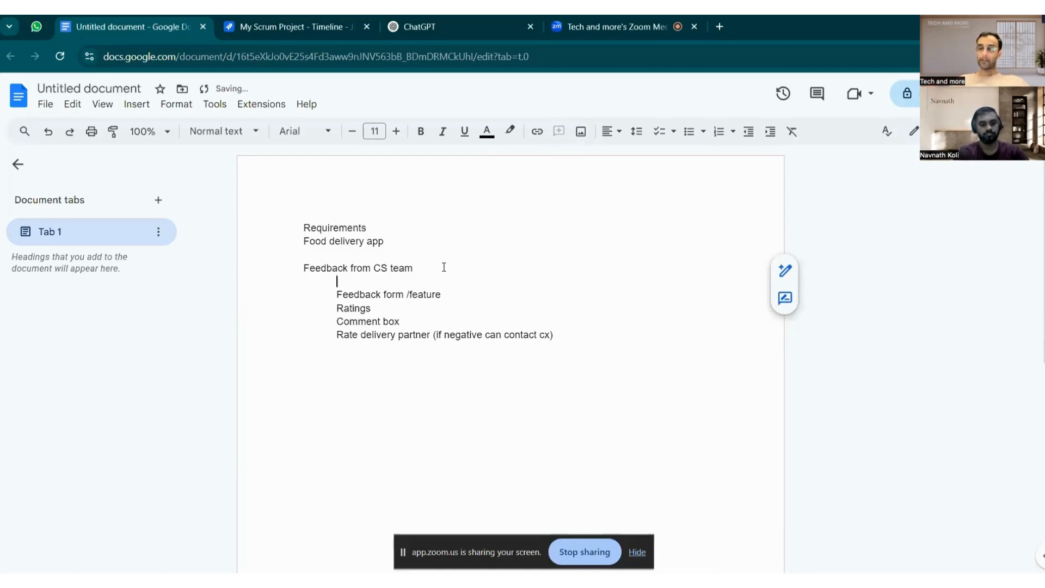
pyautogui.write('deli')
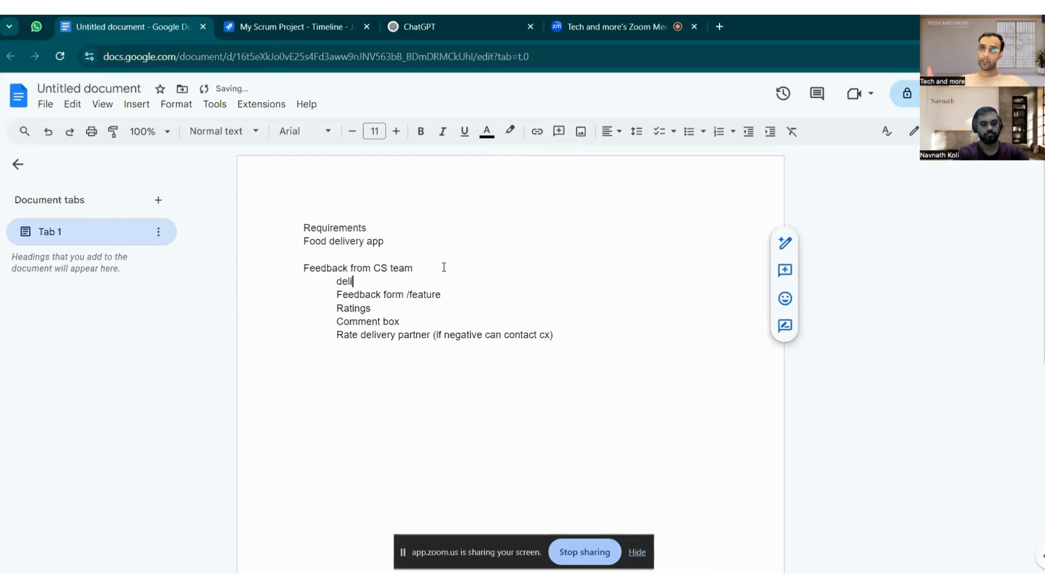
pyautogui.write('very no')
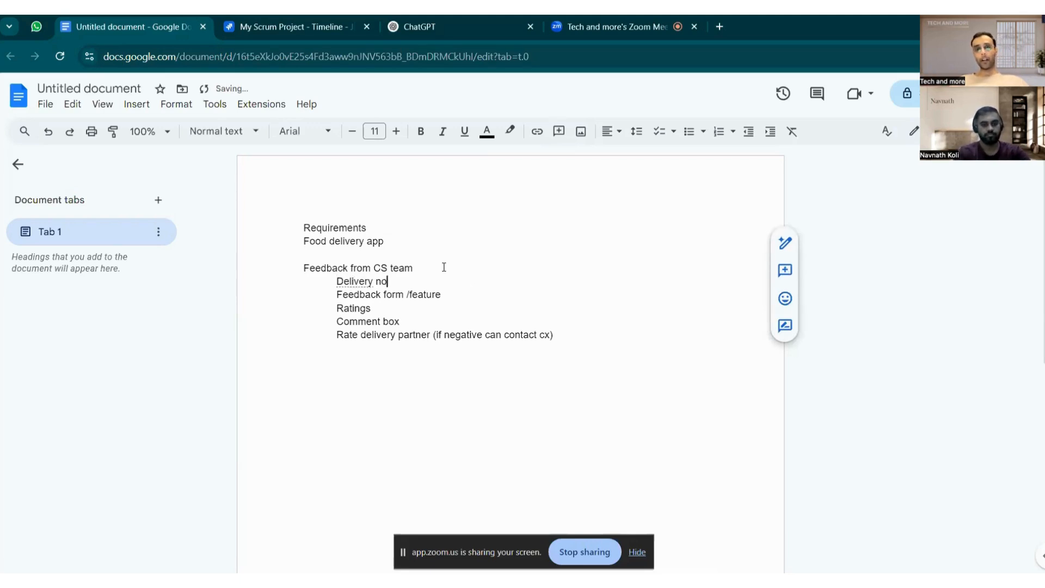
pyautogui.write('tification')
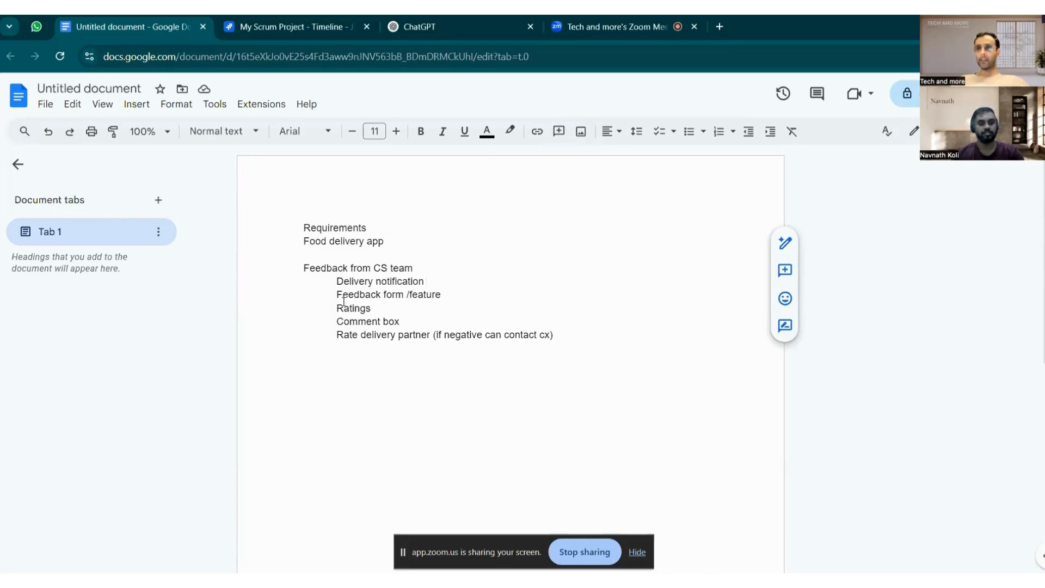
# Step: Append "(optional)" to the "Delivery notification" item
pyautogui.write('()')
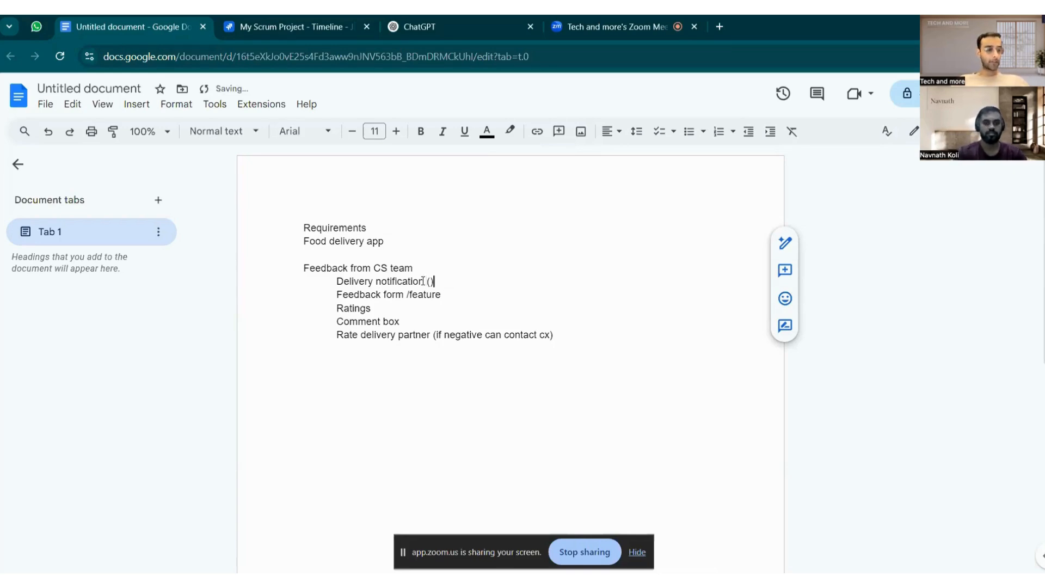
pyautogui.write('optional')
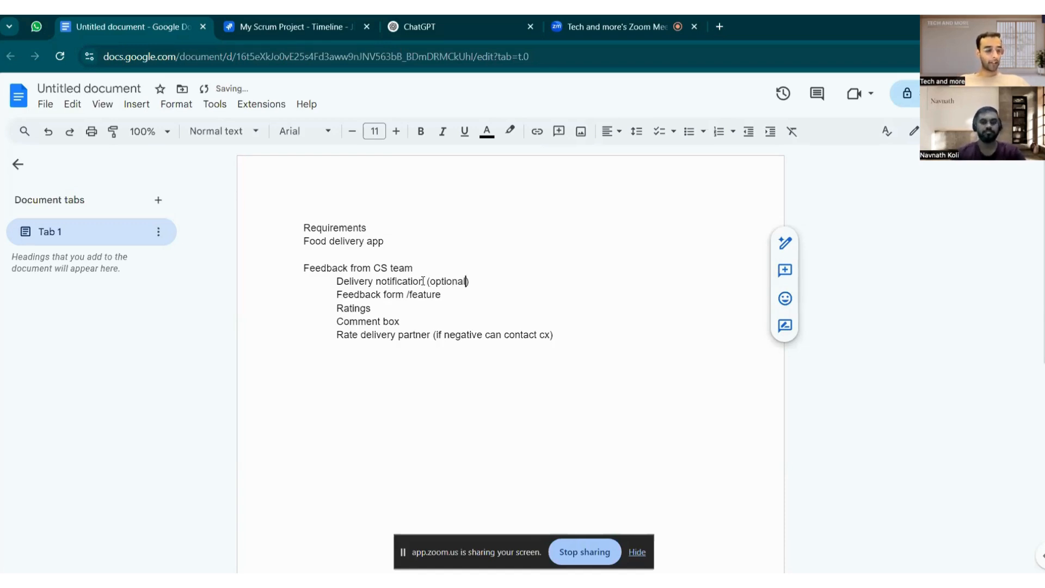
pyautogui.click(529, 285)
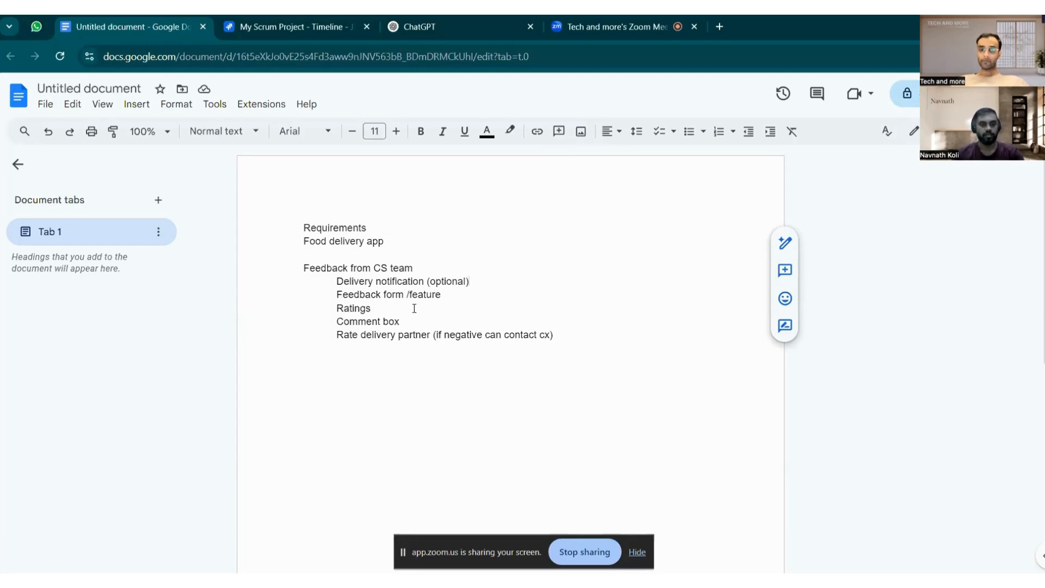
# Step: Add the sub-item "Restaurant" one level deeper under "Ratings" and start another line at that level
pyautogui.click(381, 308)
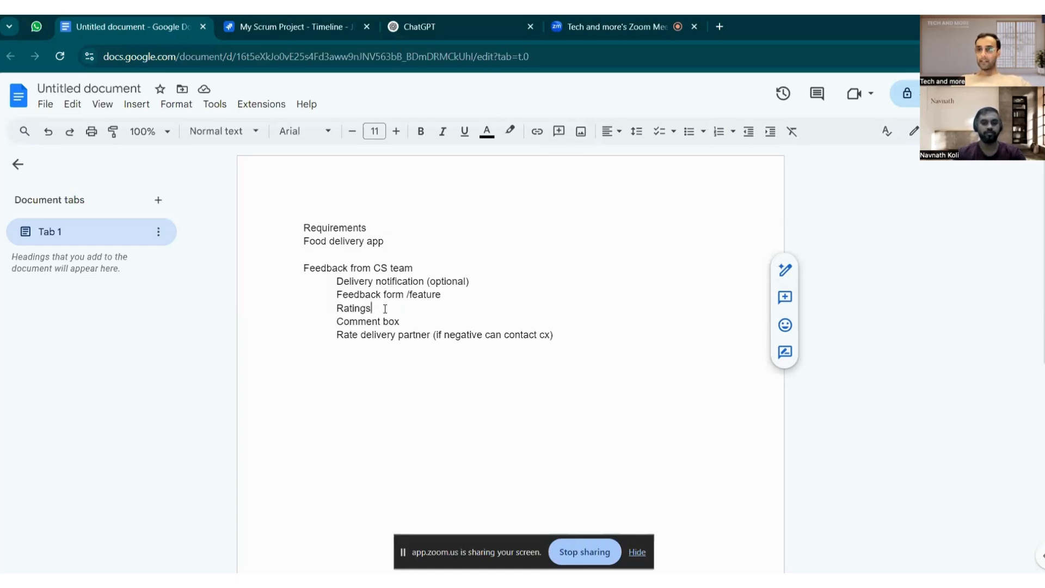
pyautogui.press('Return')
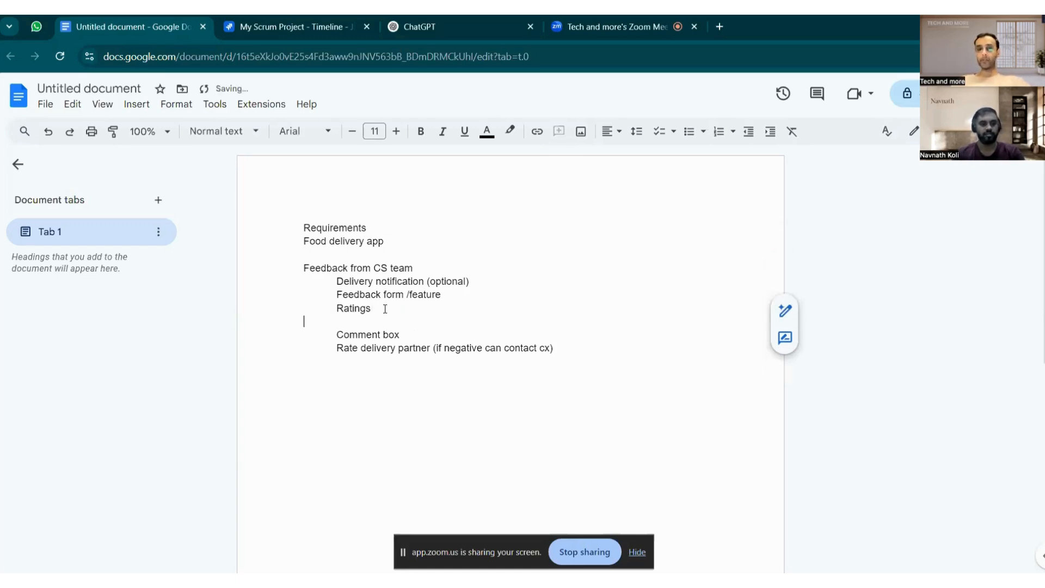
pyautogui.press('Tab')
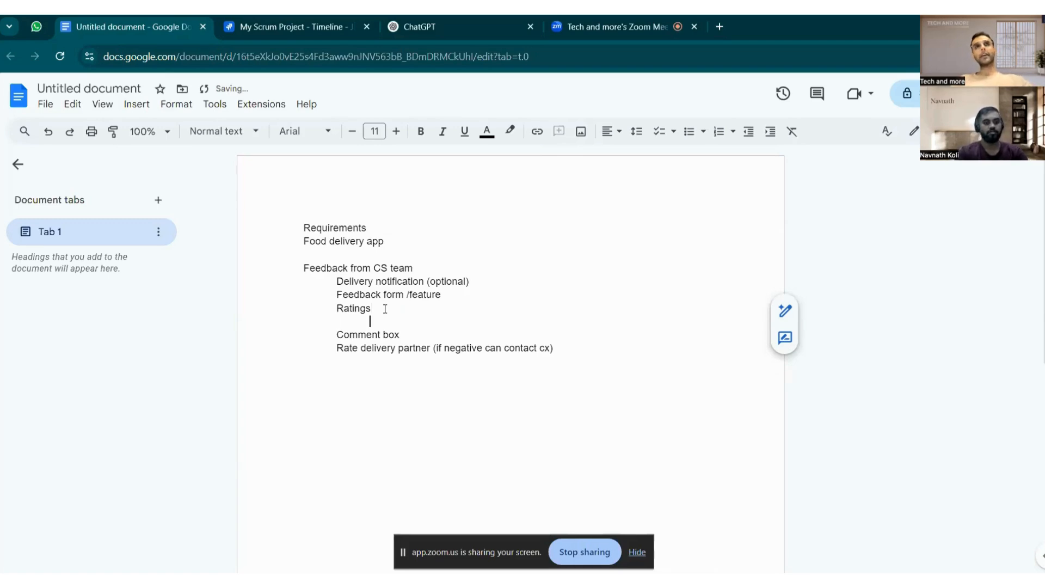
pyautogui.write('restaru')
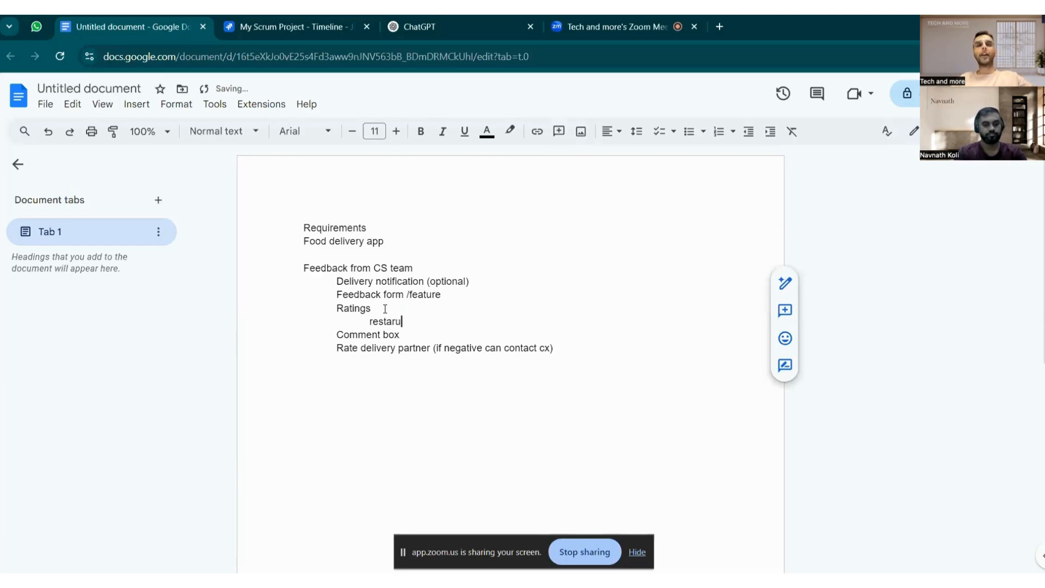
pyautogui.write('ant')
pyautogui.press('Return')
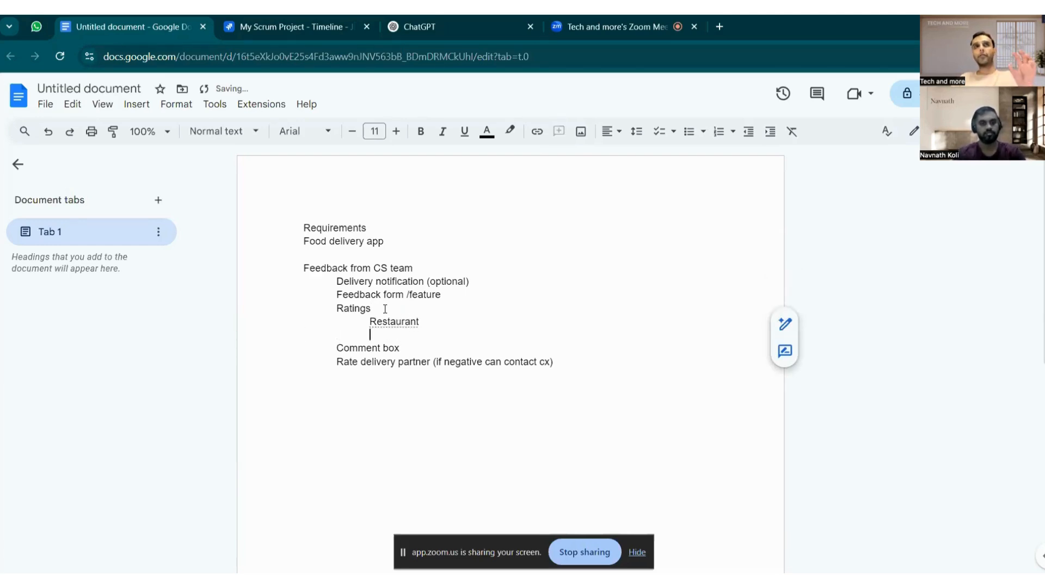
# Step: Add the sub-item "Food rating" below "Restaurant", leaving no blank line before "Comment box"
pyautogui.write('ra')
pyautogui.press('BackSpace')
pyautogui.press('BackSpace')
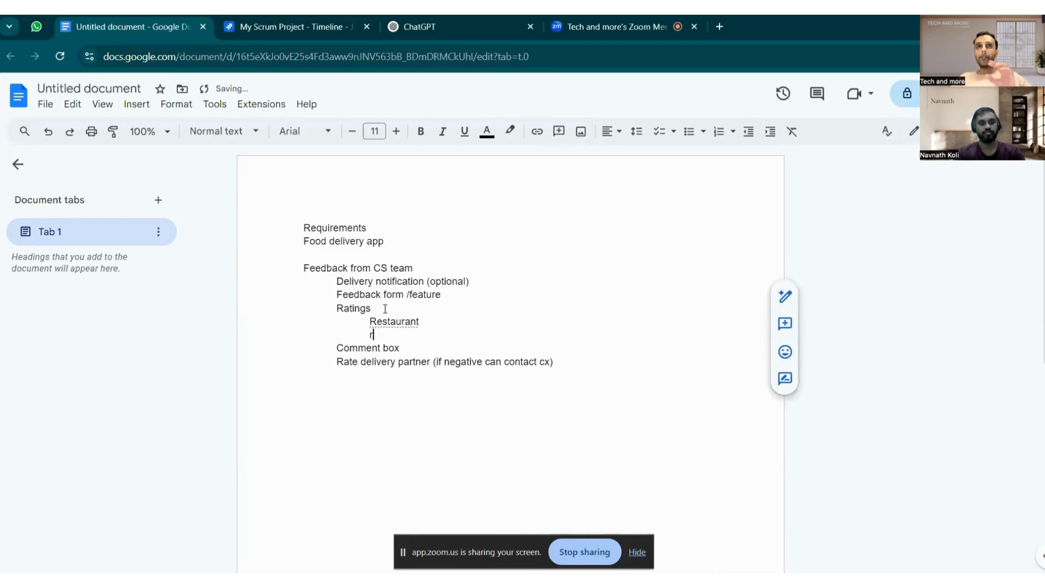
pyautogui.write('Food ')
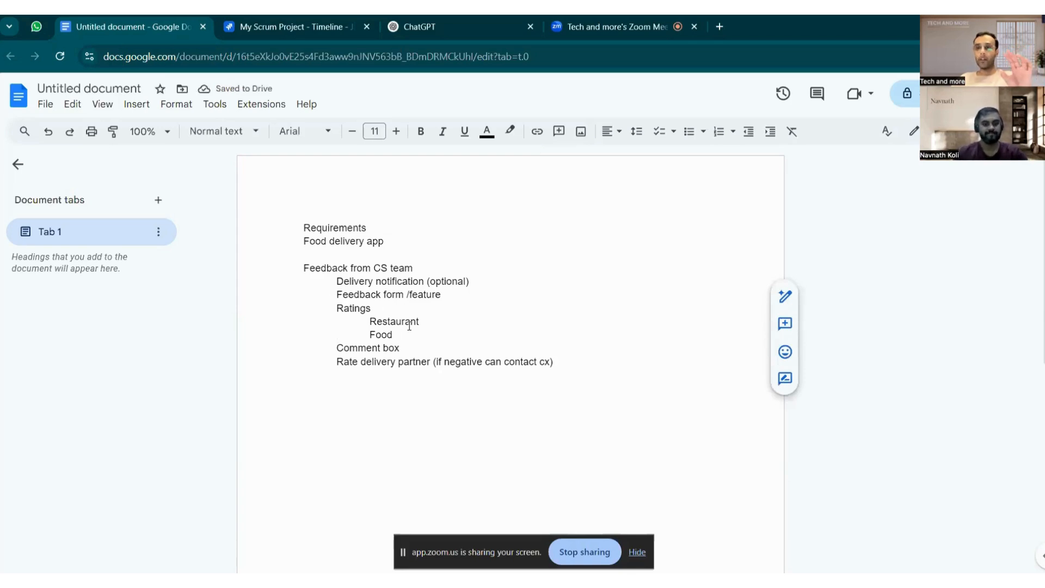
pyautogui.write('rating')
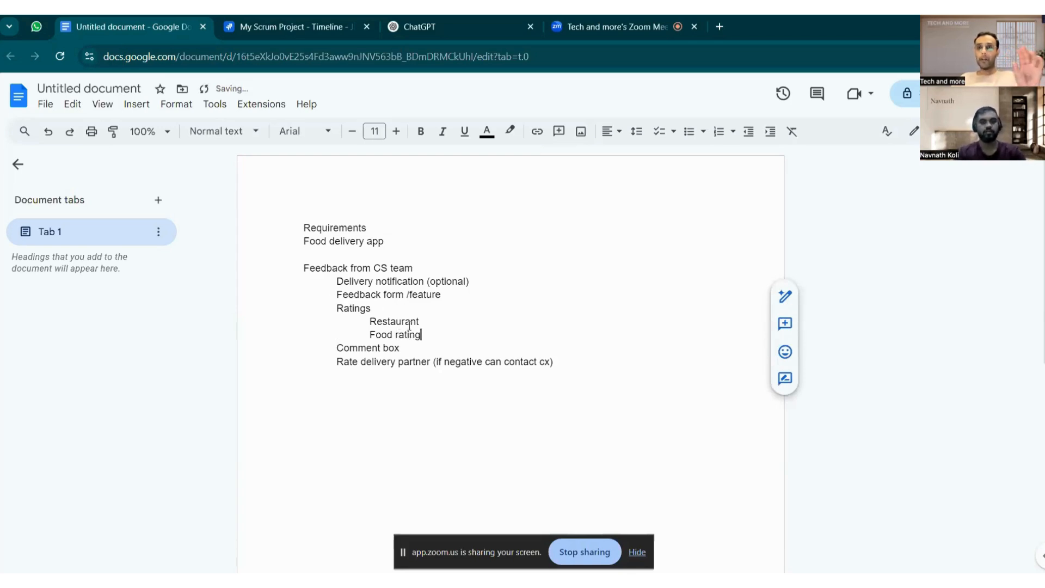
pyautogui.press('Return')
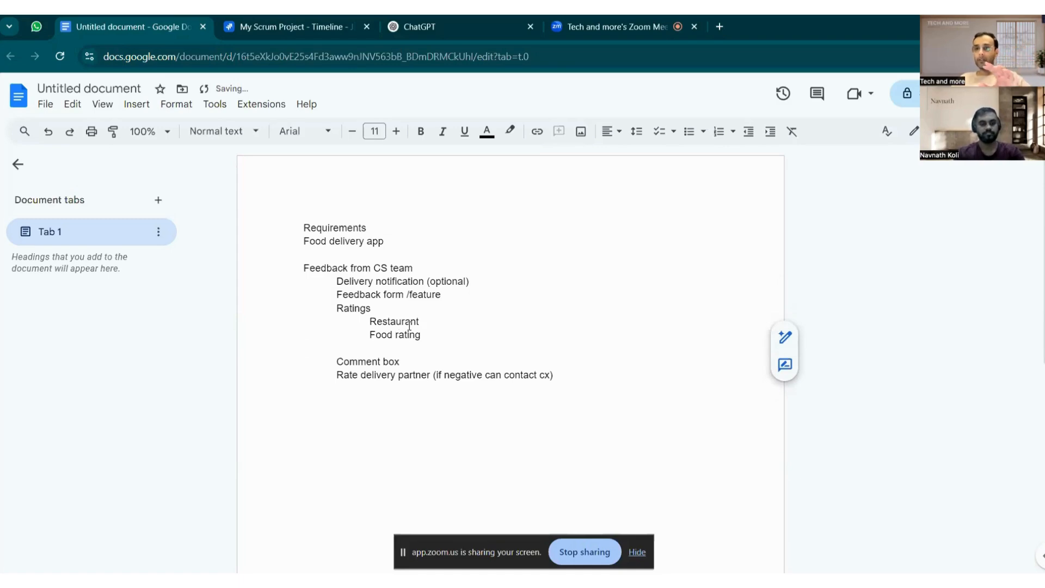
pyautogui.press('BackSpace')
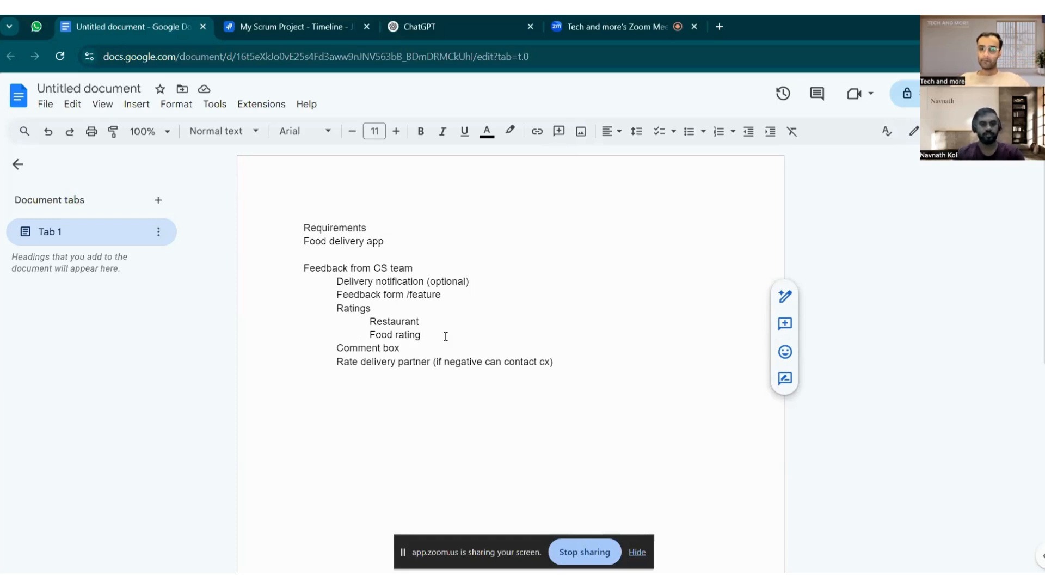
# Step: Add the indented item "Comments" below the rate delivery partner item
pyautogui.click(417, 348)
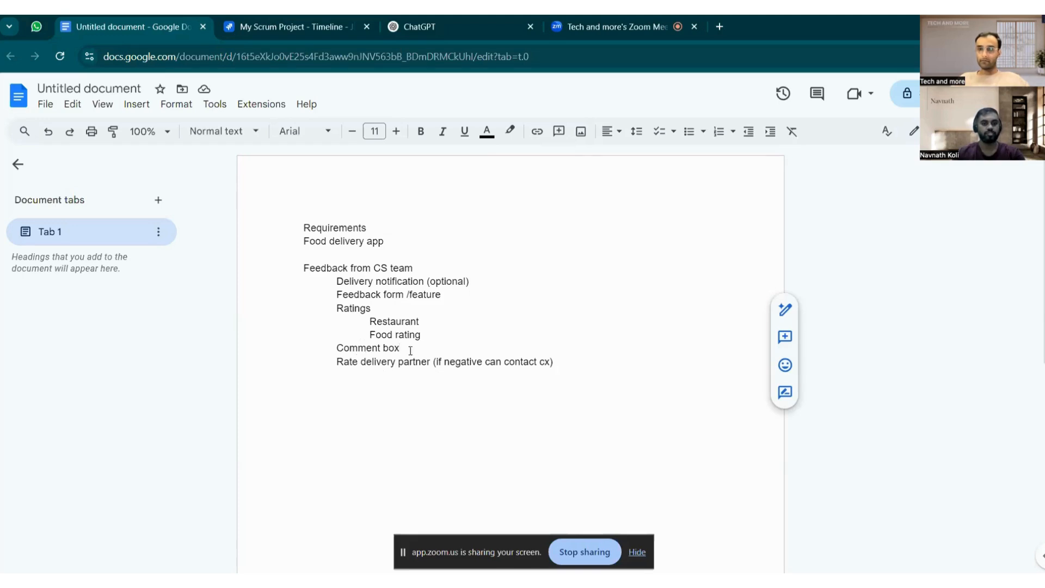
pyautogui.click(393, 375)
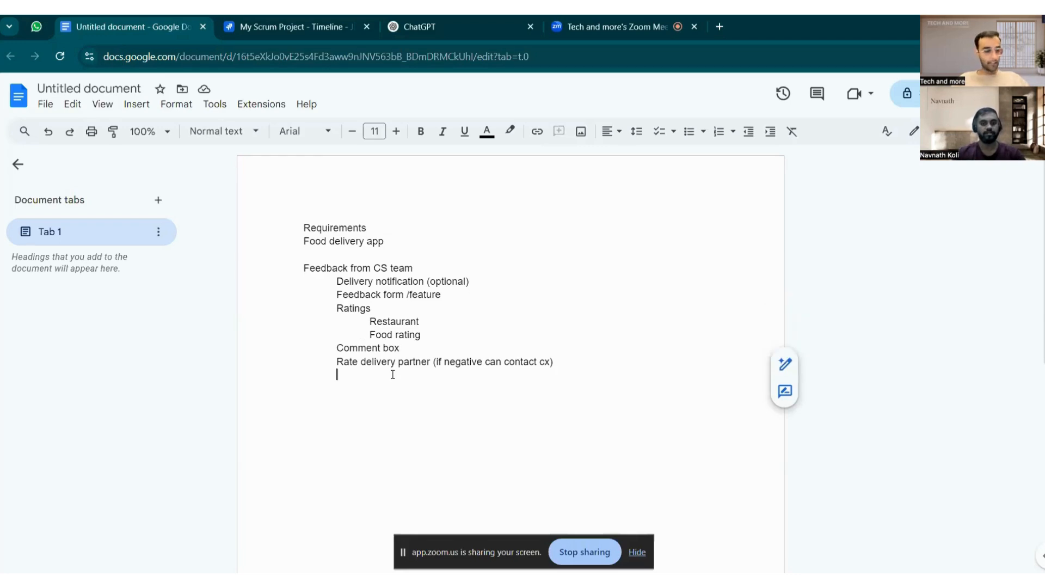
pyautogui.write('Comm')
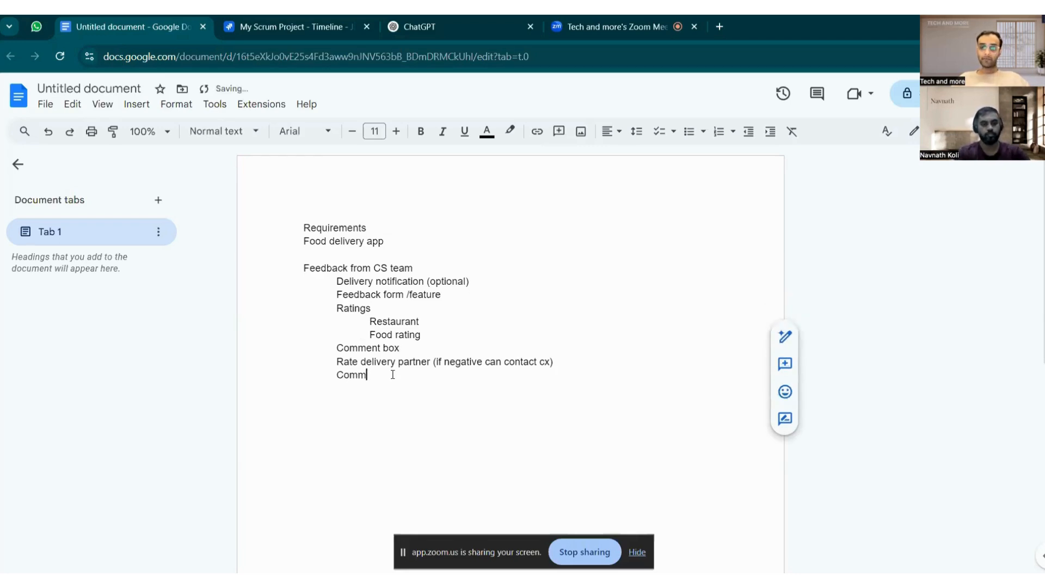
pyautogui.write('ents')
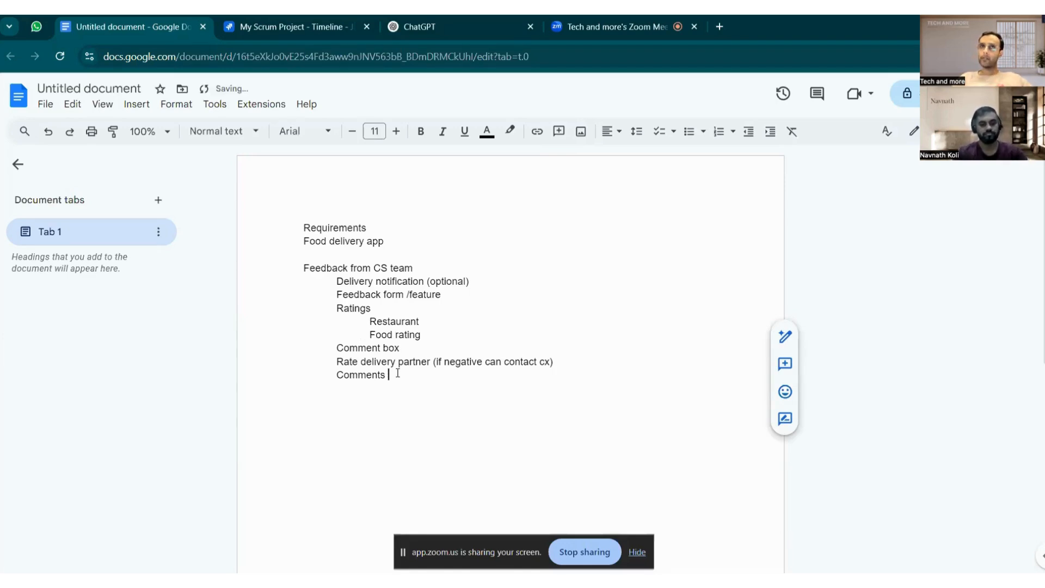
pyautogui.write('500')
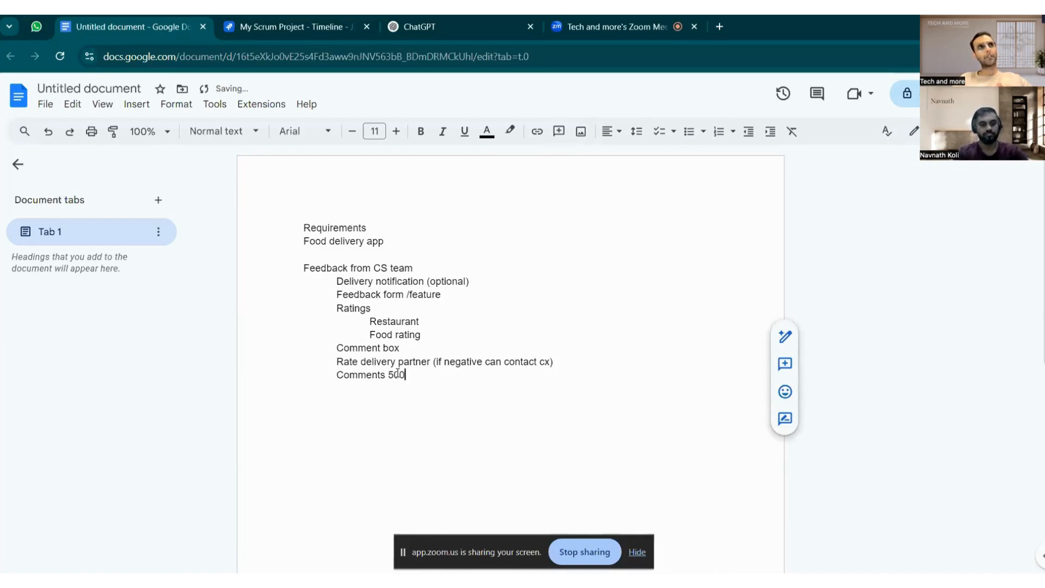
pyautogui.press('Num_Lock')
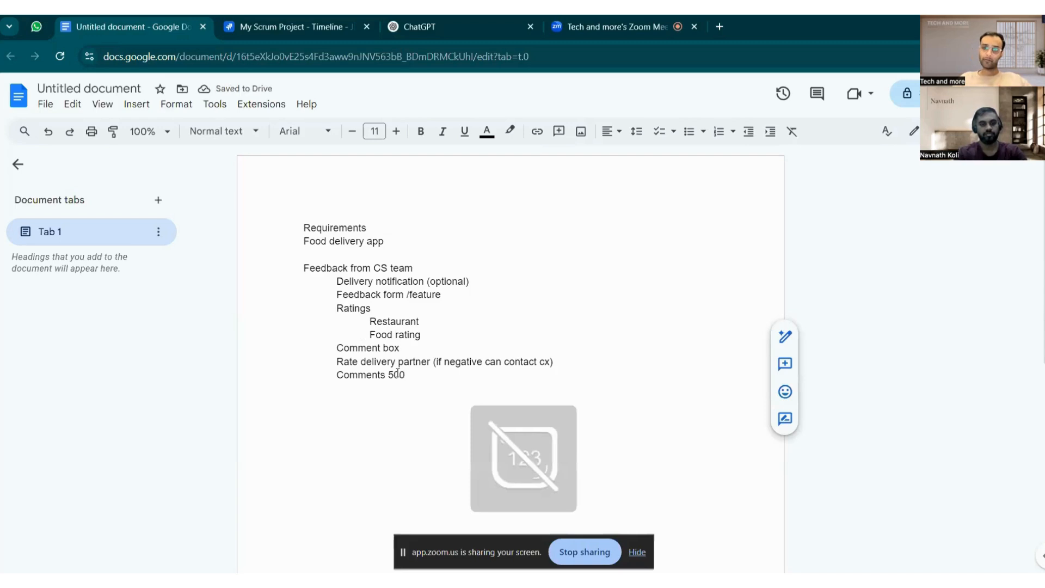
pyautogui.press('BackSpace')
pyautogui.press('BackSpace')
pyautogui.press('BackSpace')
# Step: Complete the last indented item so it reads "Comments 1k character limit"
pyautogui.write('1')
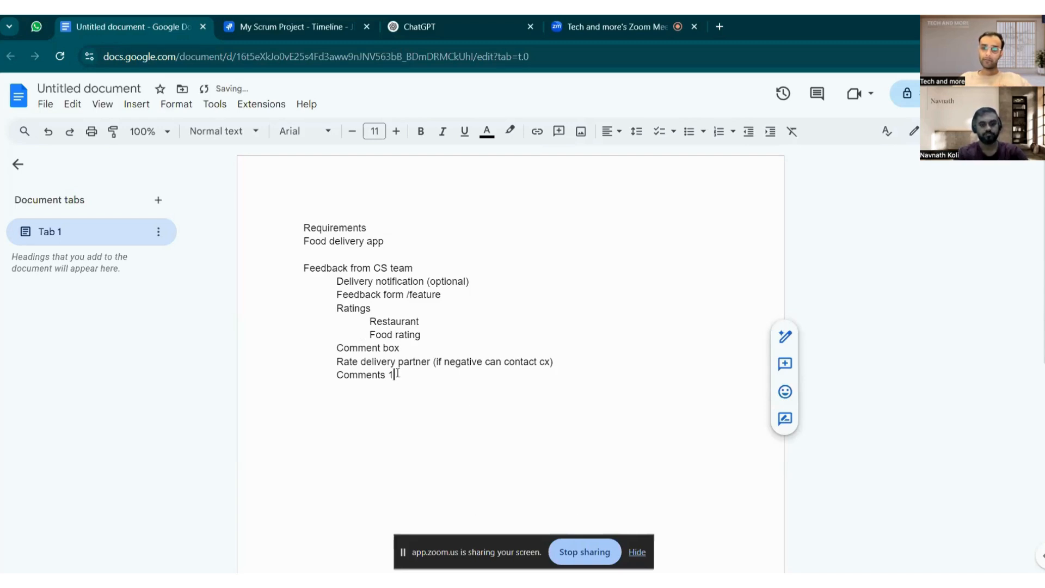
pyautogui.write('k char')
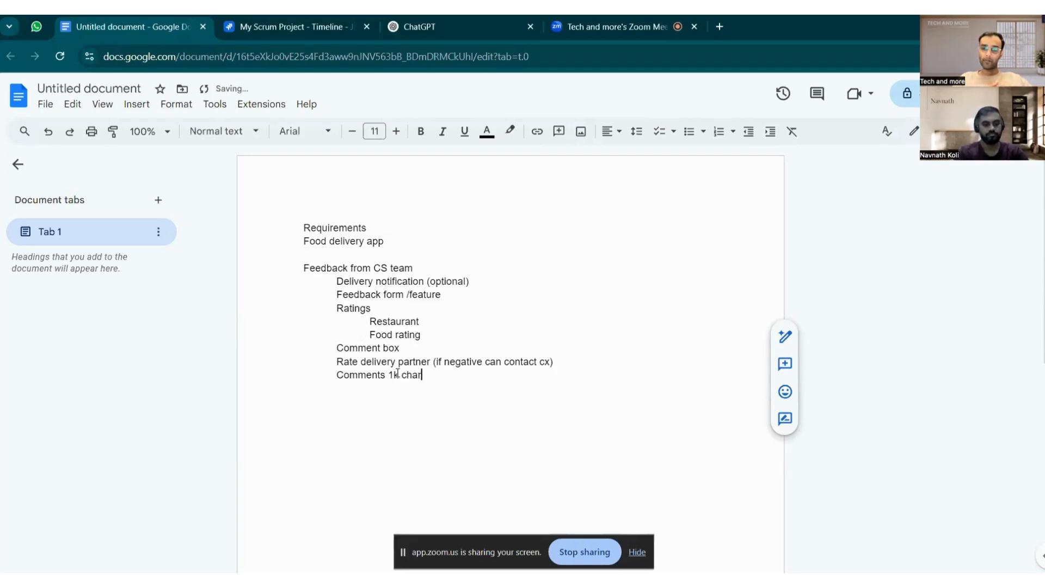
pyautogui.write('acter ')
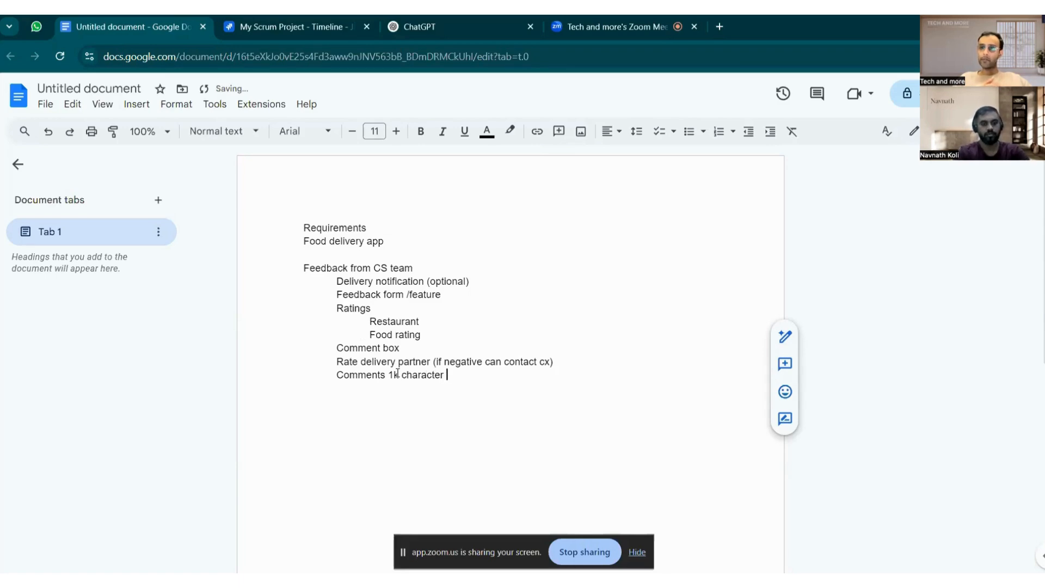
pyautogui.write('limit')
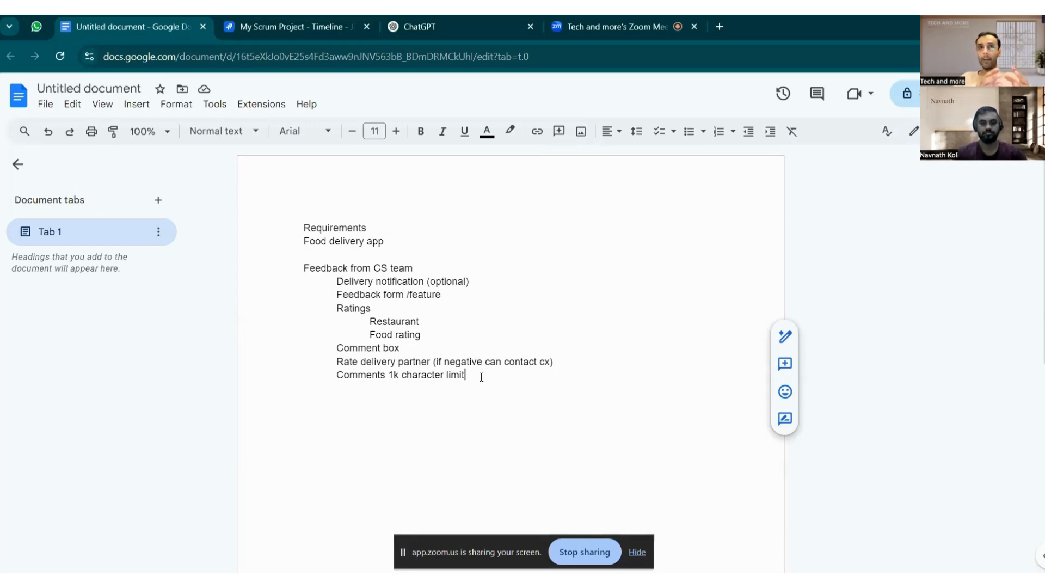
# Step: Start an unindented line below the "Comments 1k character limit" item, leaving two blank lines between them
pyautogui.press('Return')
pyautogui.press('Return')
pyautogui.press('Return')
pyautogui.write('To')
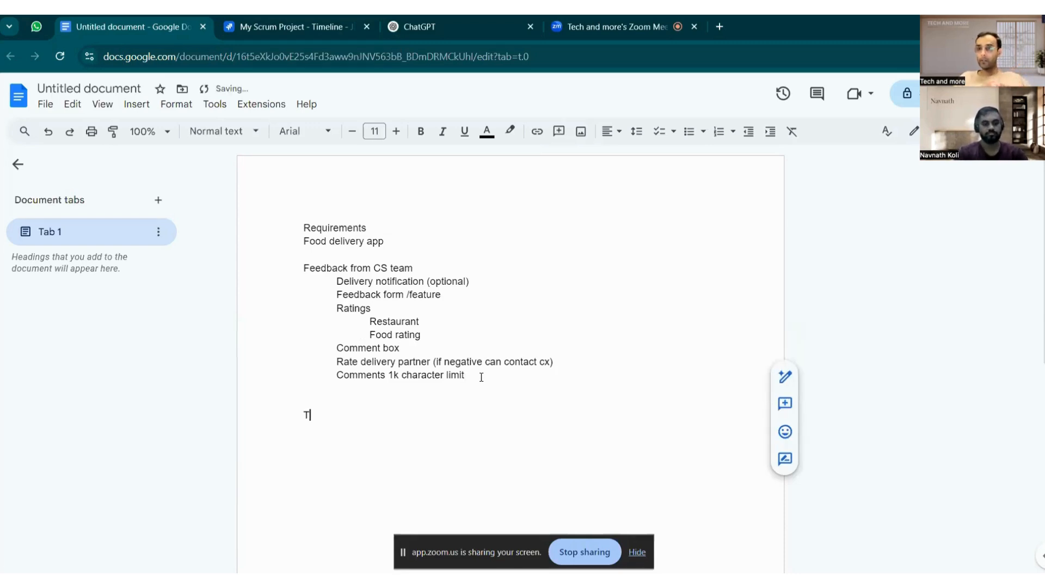
pyautogui.press('BackSpace')
pyautogui.press('BackSpace')
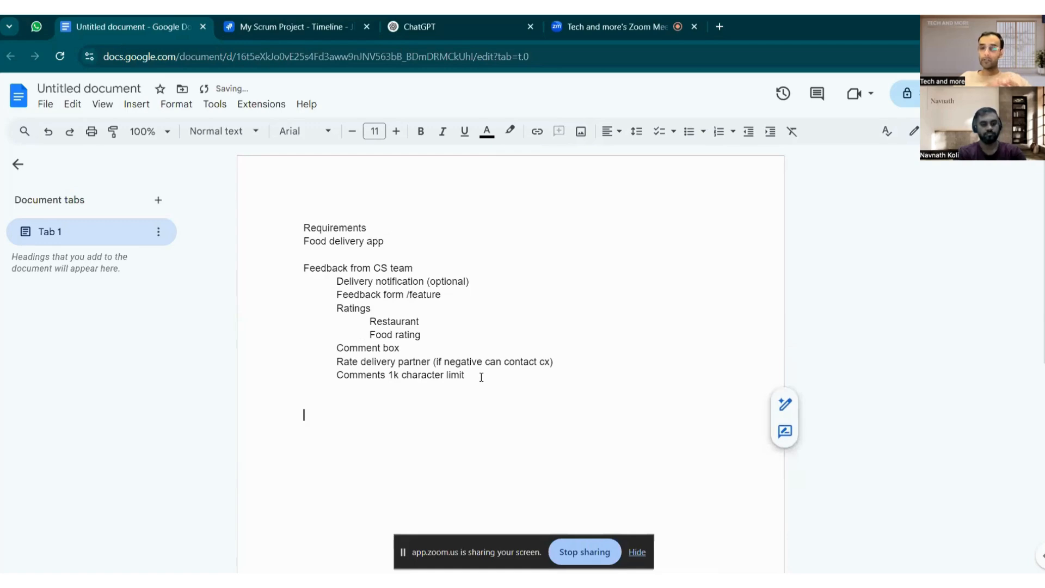
pyautogui.write('Store ')
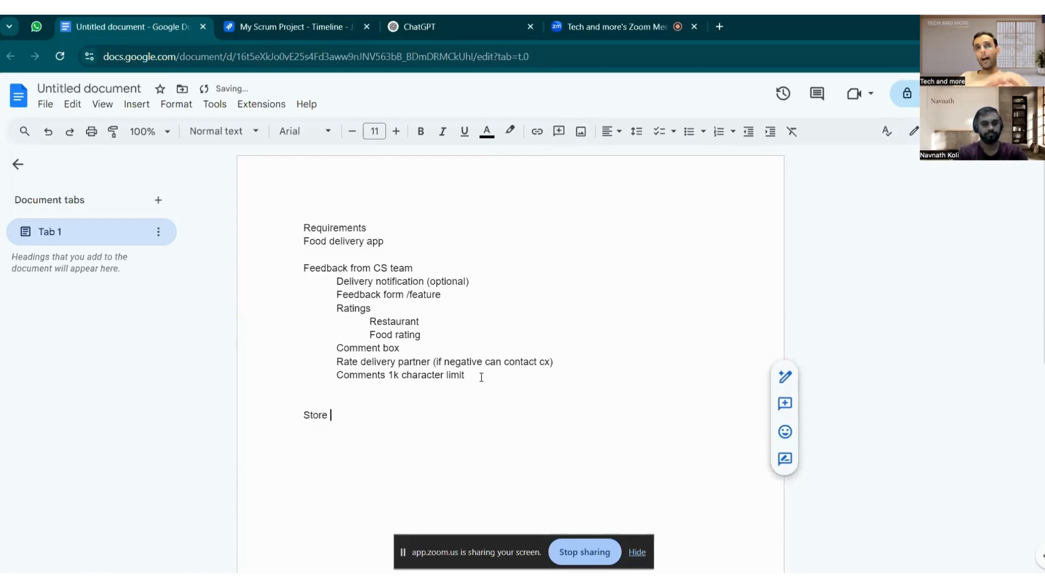
pyautogui.write('data')
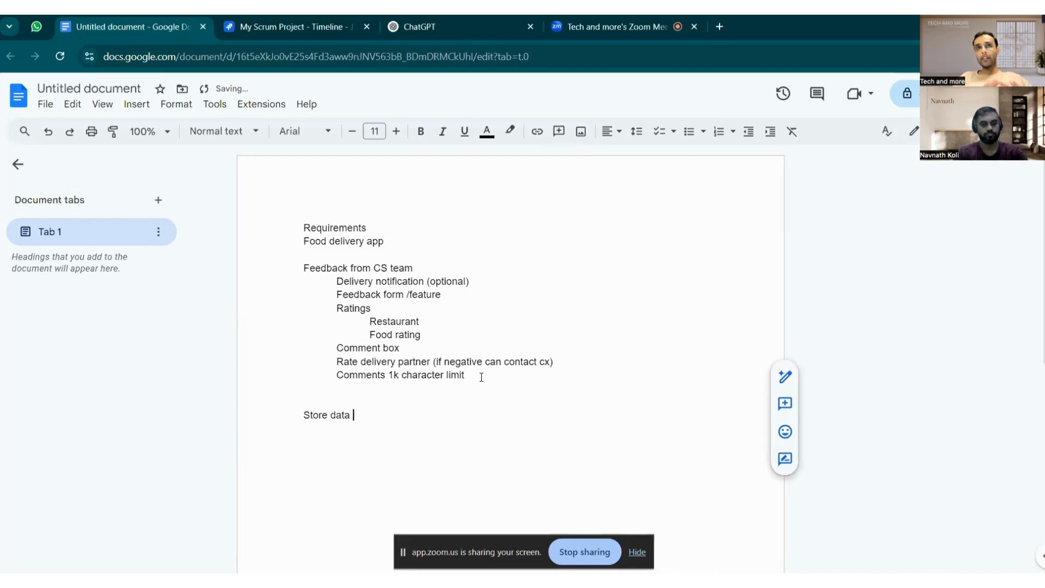
pyautogui.press('BackSpace')
pyautogui.press('BackSpace')
pyautogui.press('BackSpace')
pyautogui.press('BackSpace')
pyautogui.press('BackSpace')
pyautogui.press('BackSpace')
pyautogui.press('BackSpace')
pyautogui.press('BackSpace')
pyautogui.press('BackSpace')
pyautogui.press('BackSpace')
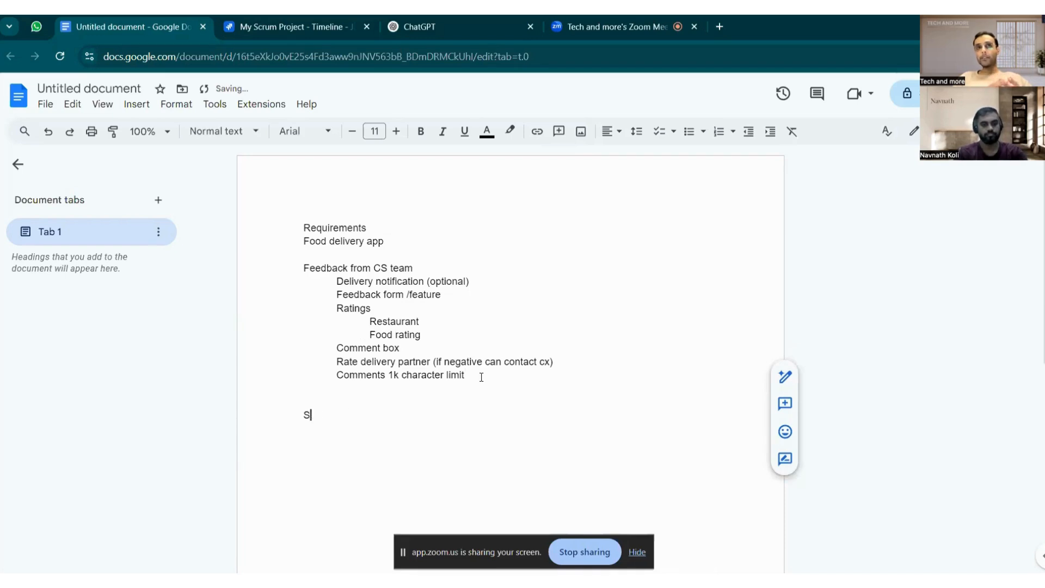
pyautogui.write('After')
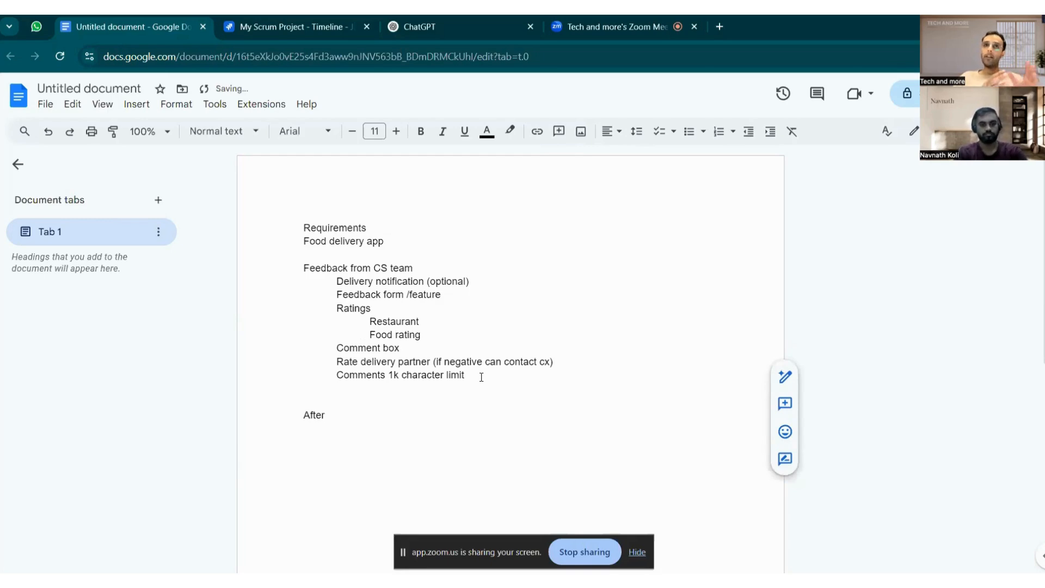
pyautogui.press('BackSpace')
pyautogui.press('BackSpace')
pyautogui.press('BackSpace')
pyautogui.press('BackSpace')
pyautogui.press('BackSpace')
pyautogui.press('BackSpace')
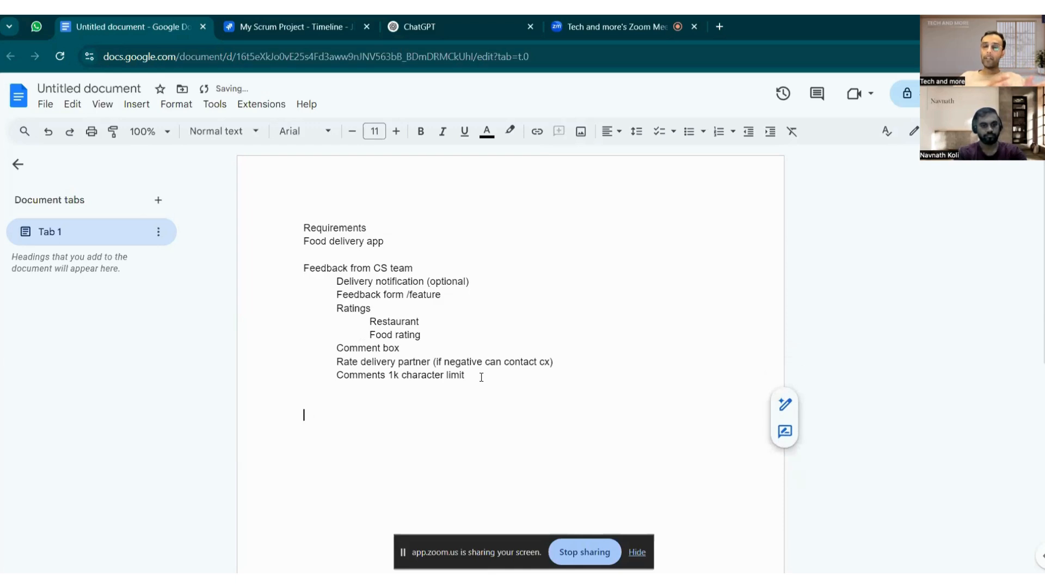
# Step: Write the requirement "Store data in excel to perform analysis at later stage." on the unindented line below the feedback list
pyautogui.write('Store d')
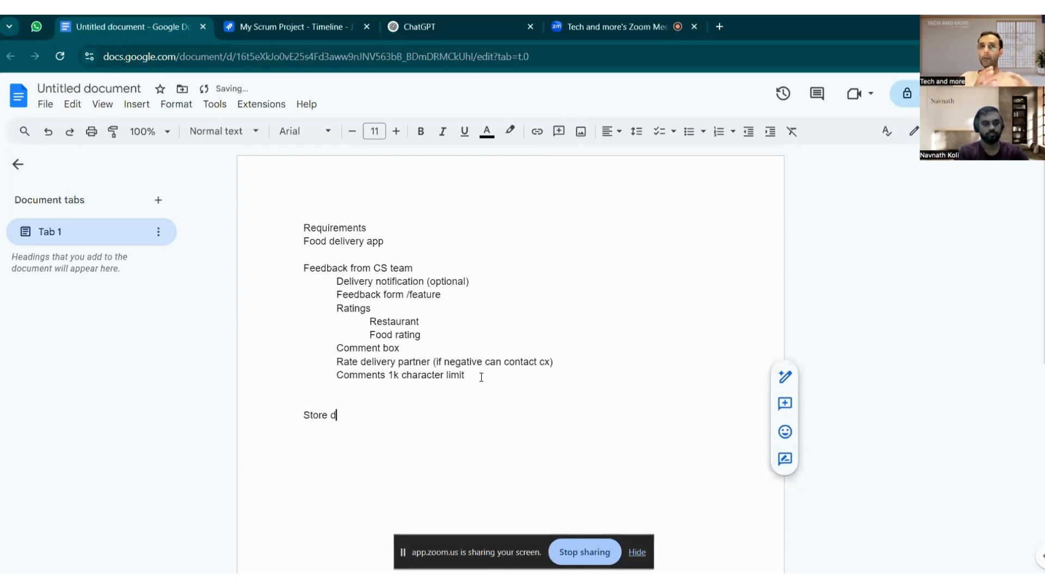
pyautogui.write('ata in ex')
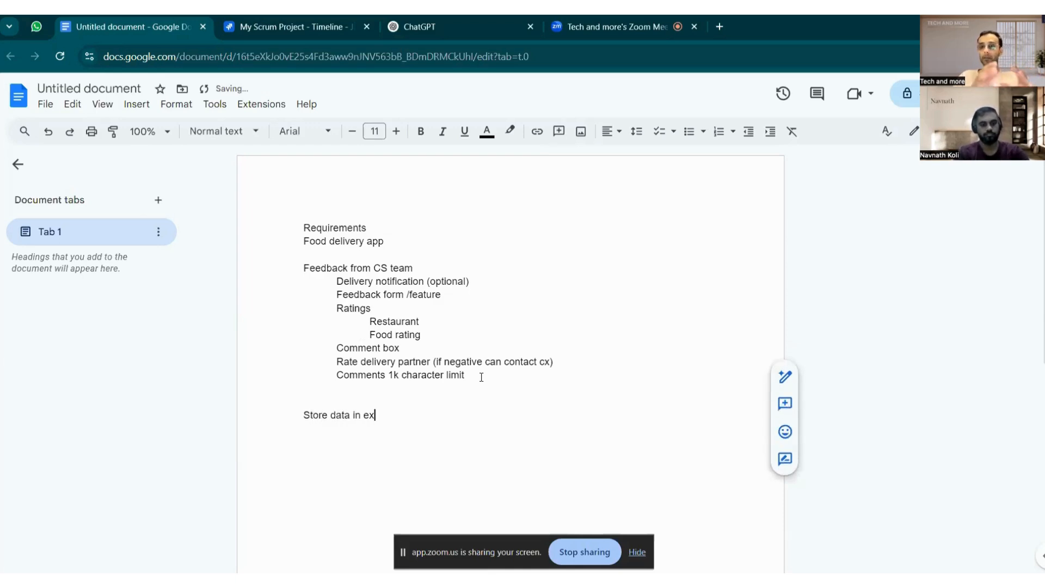
pyautogui.write('cel')
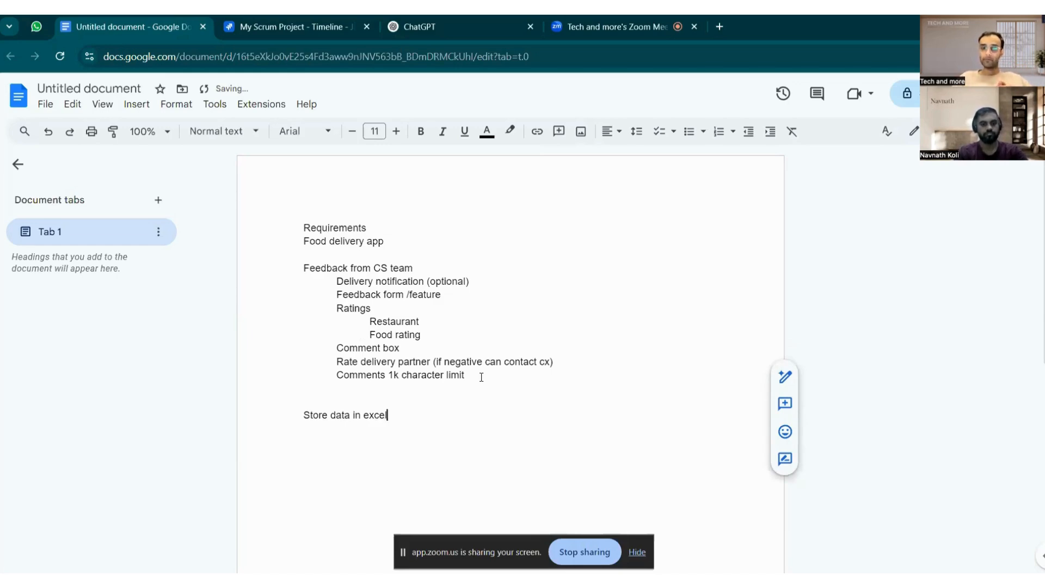
pyautogui.write('to peform')
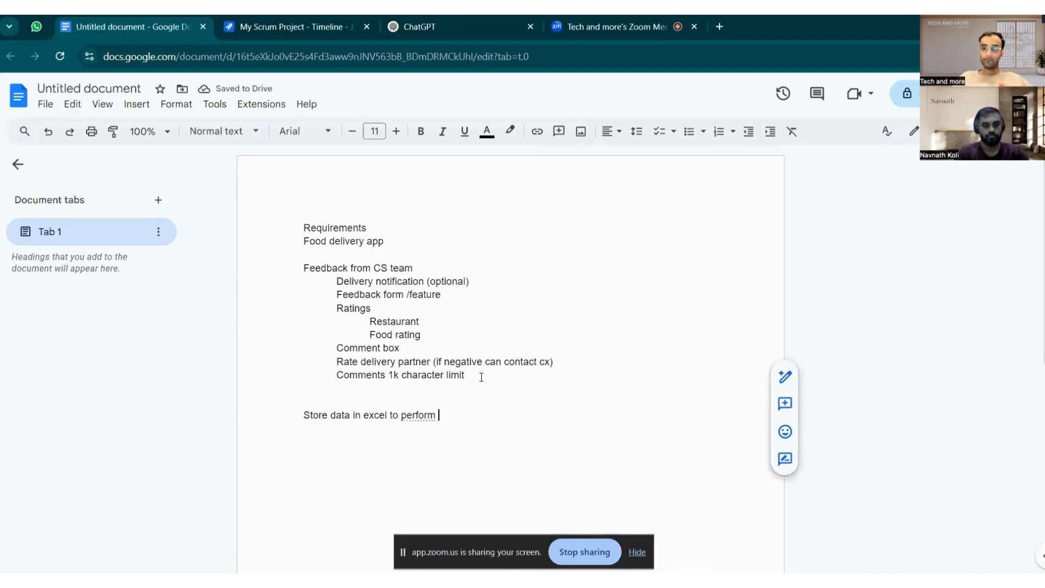
pyautogui.write(' analyisis')
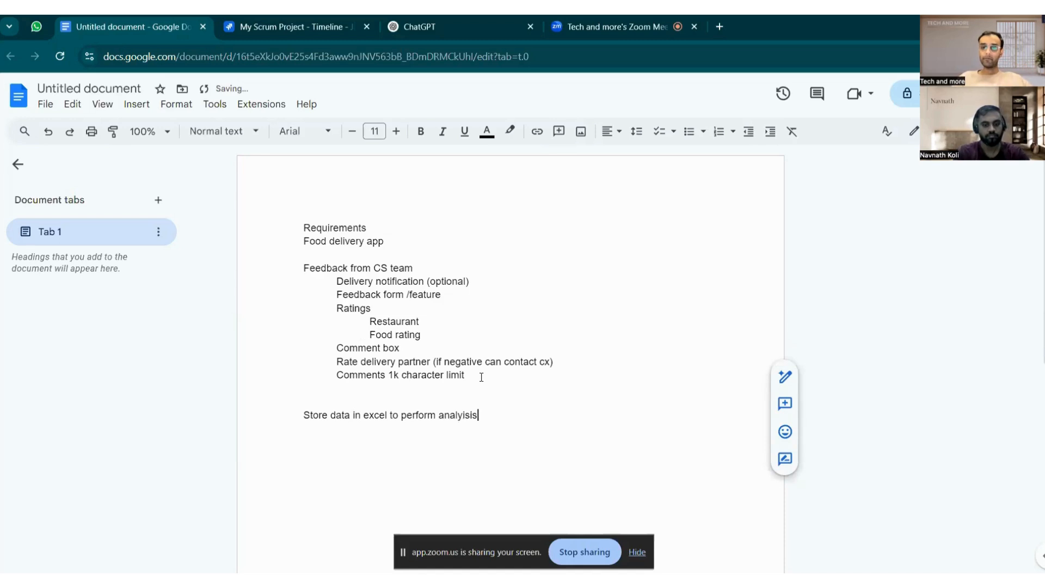
pyautogui.press('BackSpace')
pyautogui.press('BackSpace')
pyautogui.press('BackSpace')
pyautogui.press('BackSpace')
pyautogui.write('sis at later stage')
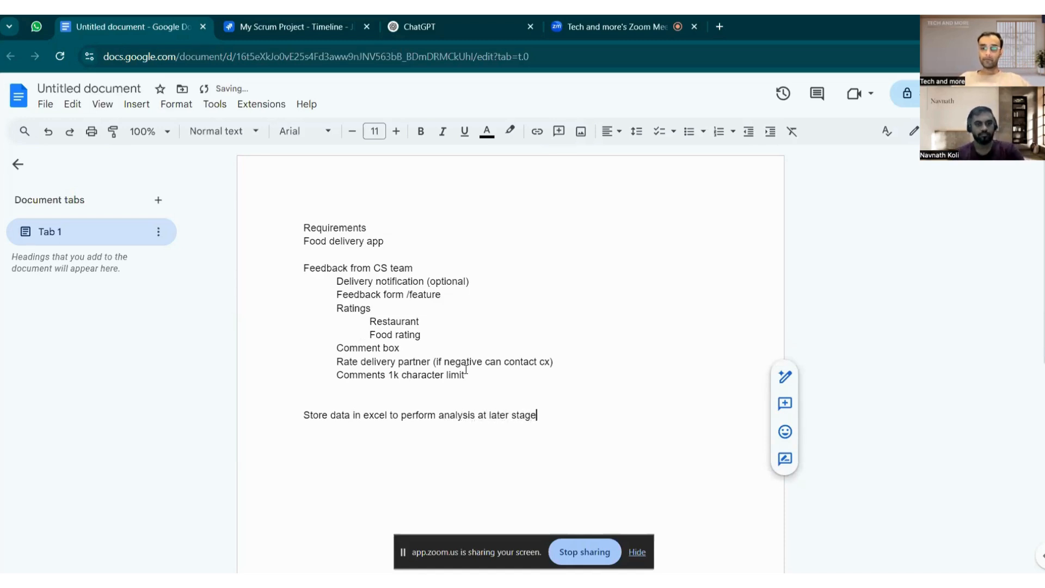
pyautogui.click(399, 415)
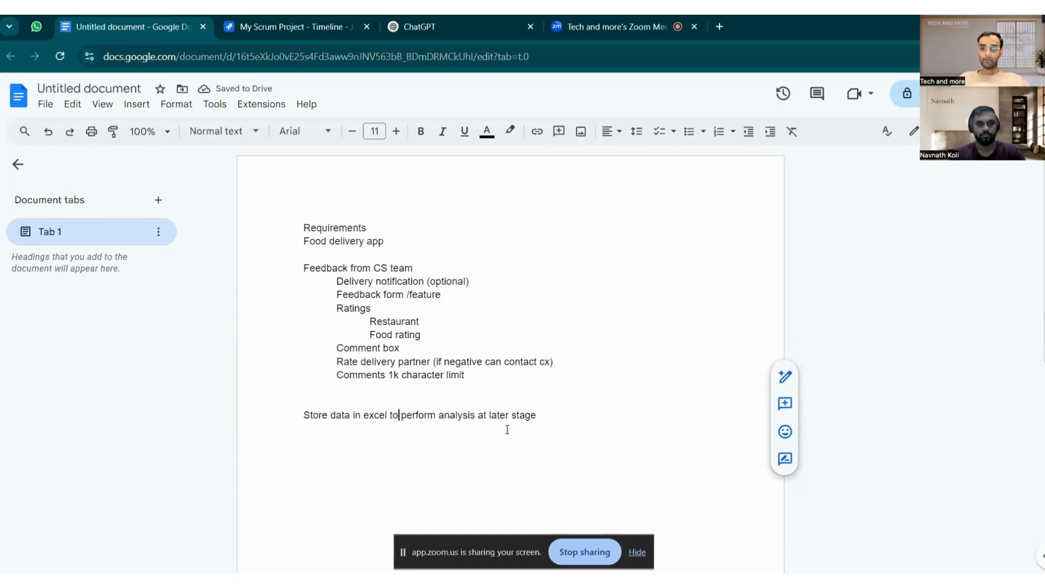
pyautogui.click(552, 418)
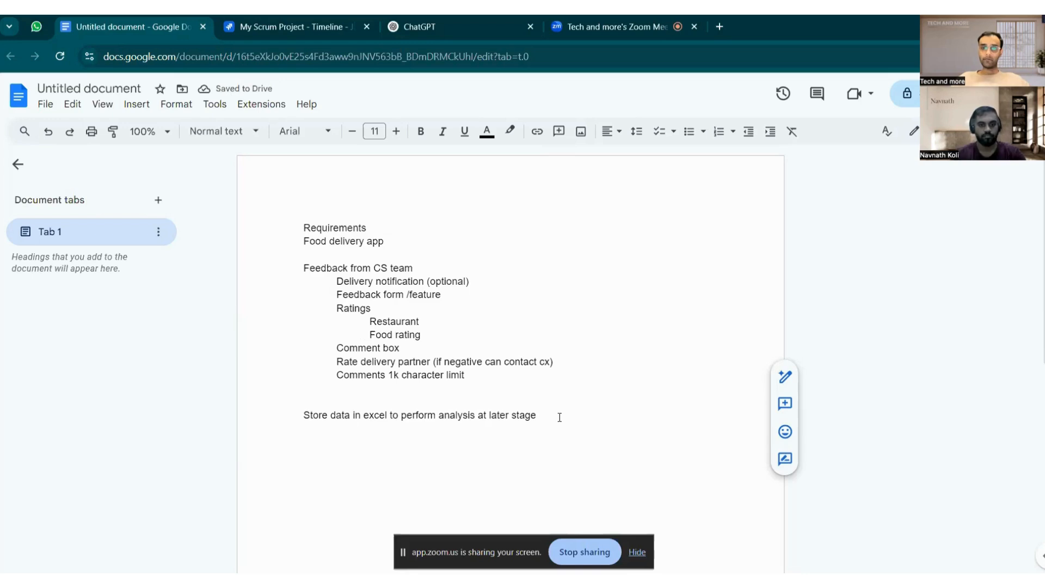
pyautogui.write('.')
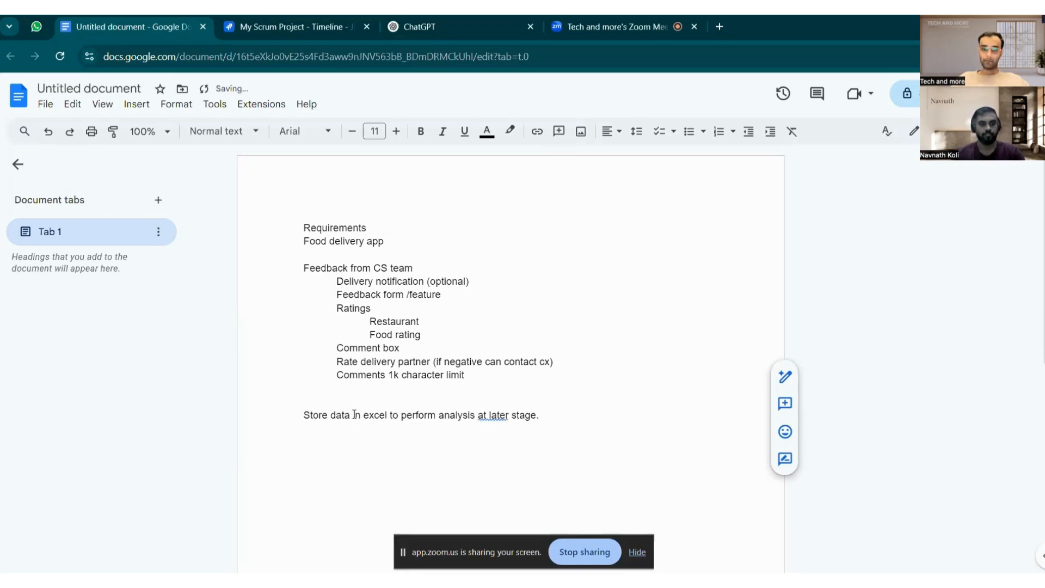
pyautogui.click(355, 416)
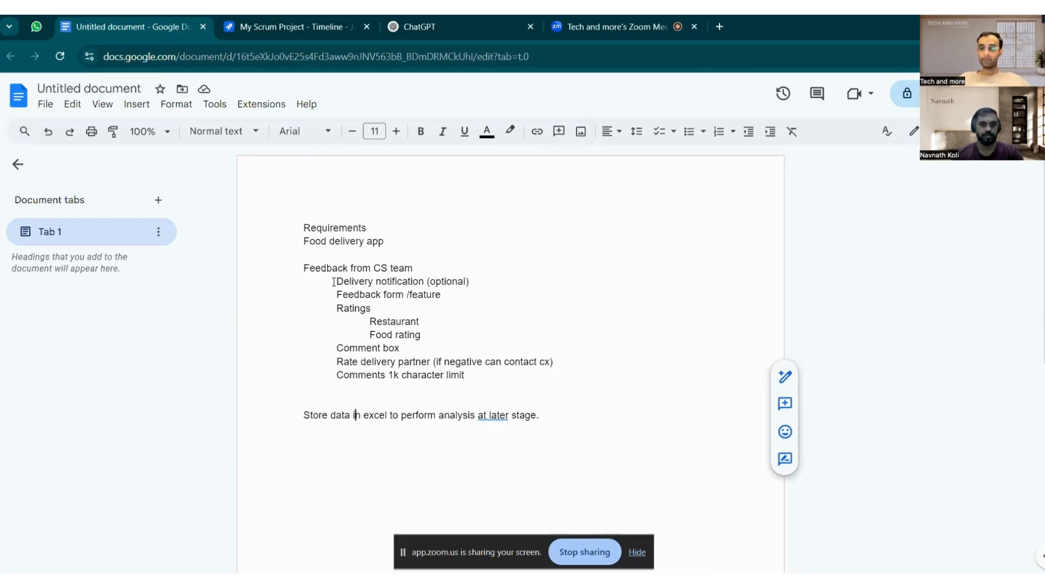
pyautogui.click(462, 317)
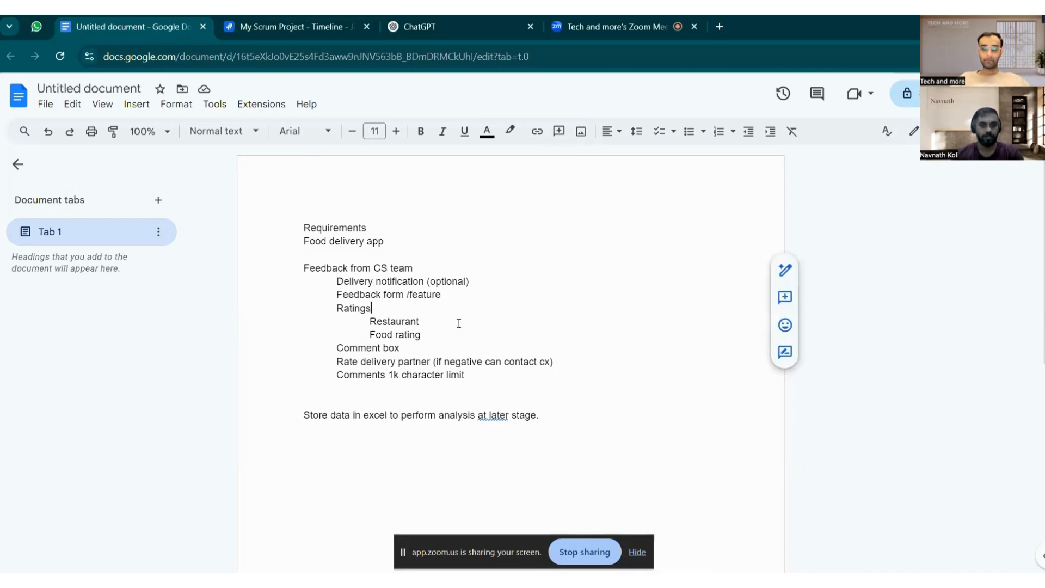
# Step: Switch to the Scrum project in Jira and open the form for creating a new story
pyautogui.click(299, 25)
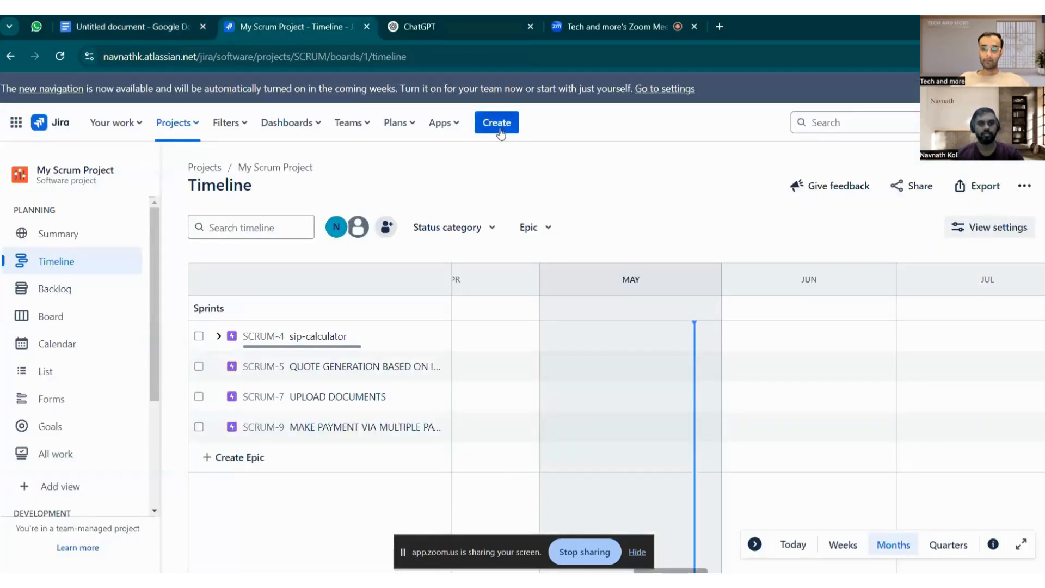
pyautogui.click(501, 134)
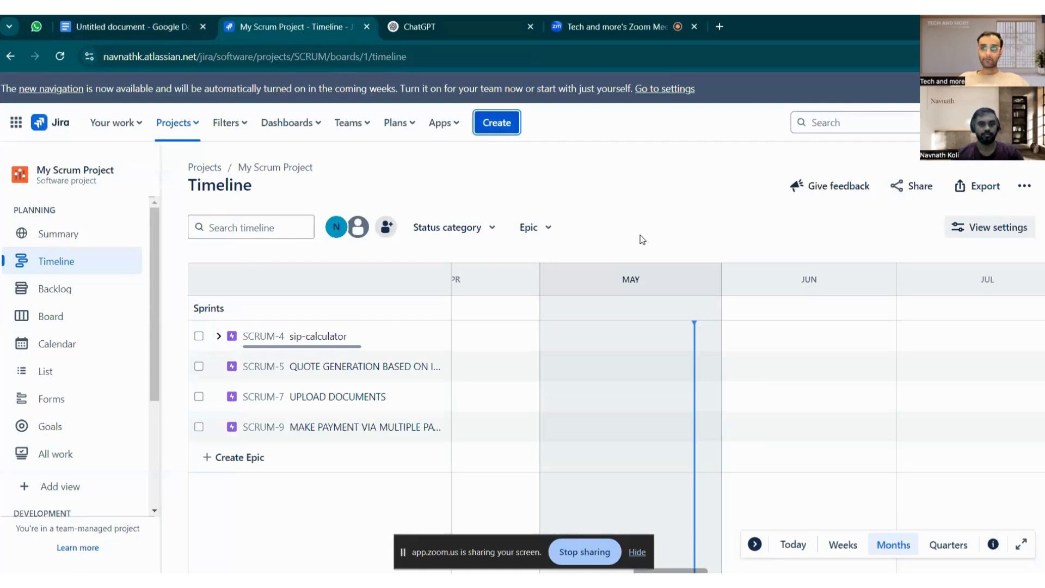
pyautogui.scroll(-6, 379, 317)
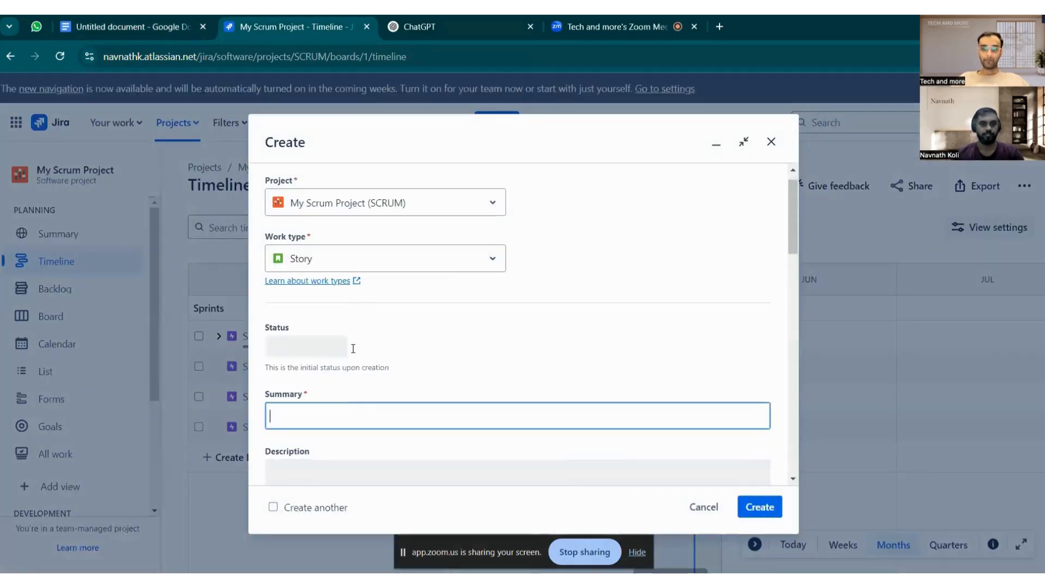
pyautogui.scroll(5, 393, 301)
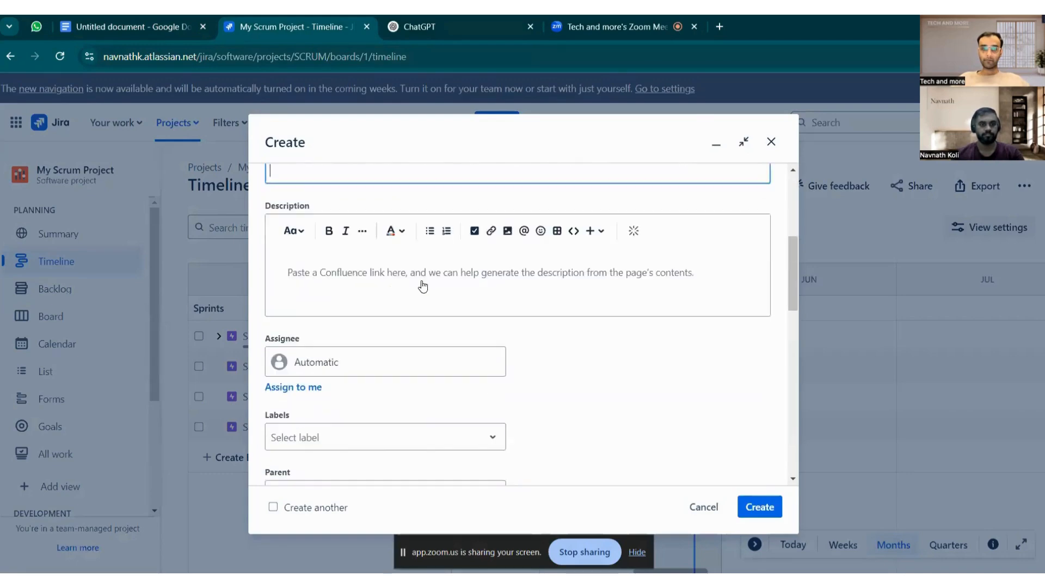
# Step: Enter "Customer Feedback form feature" as the new story's summary
pyautogui.click(328, 349)
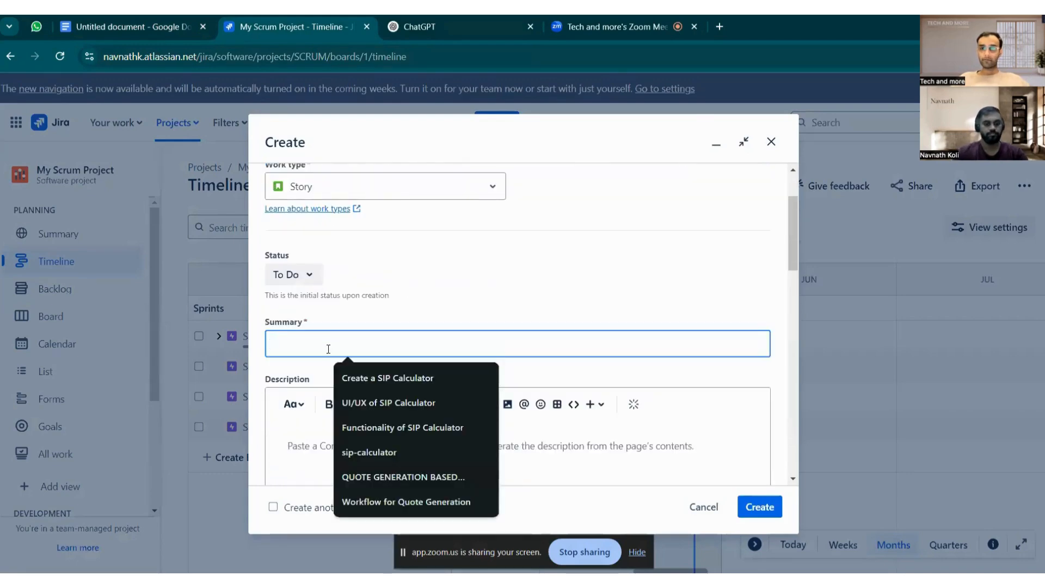
pyautogui.write('Cust')
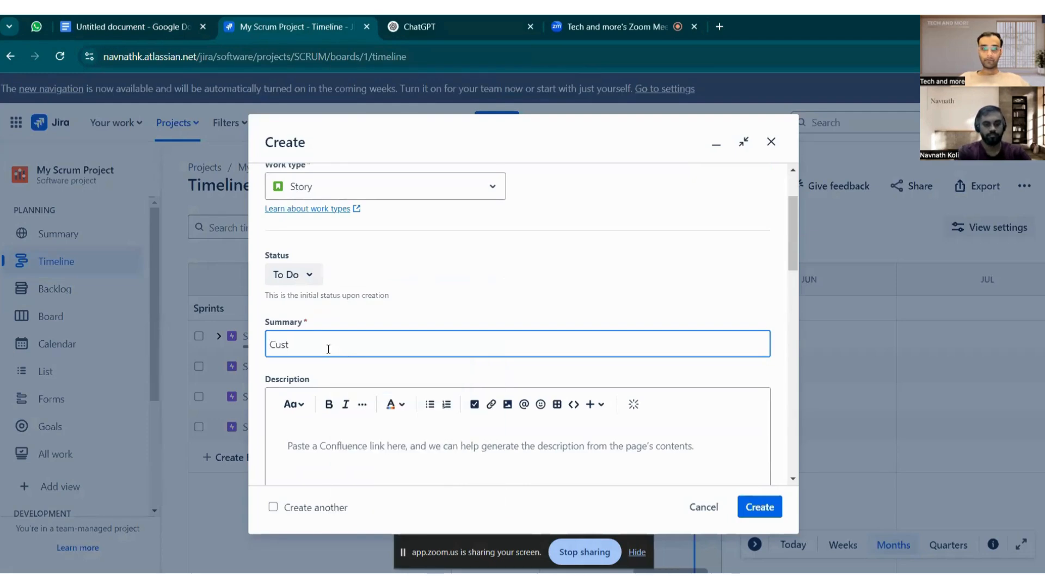
pyautogui.write('omer Fe')
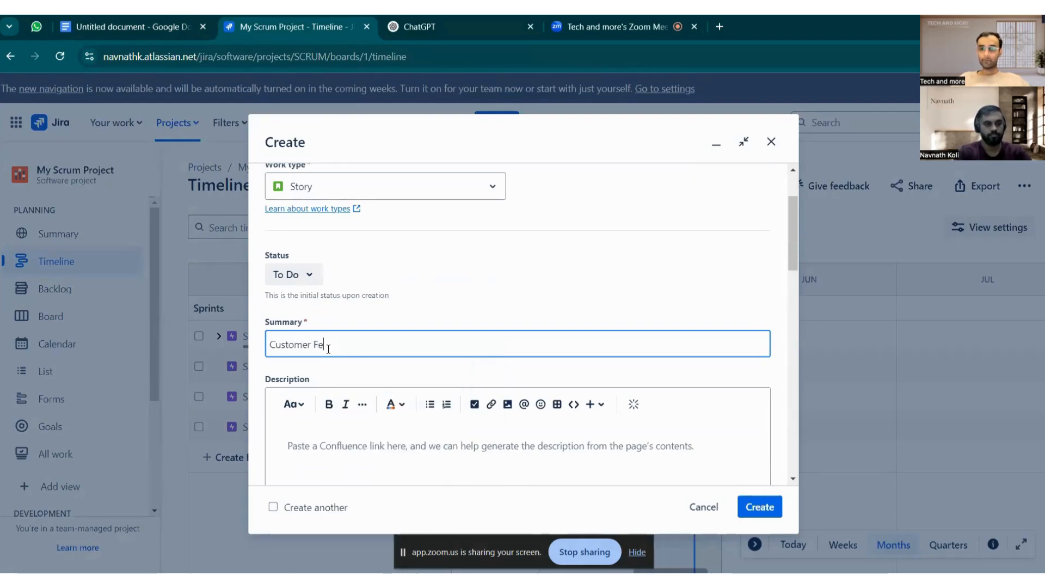
pyautogui.write('edback ')
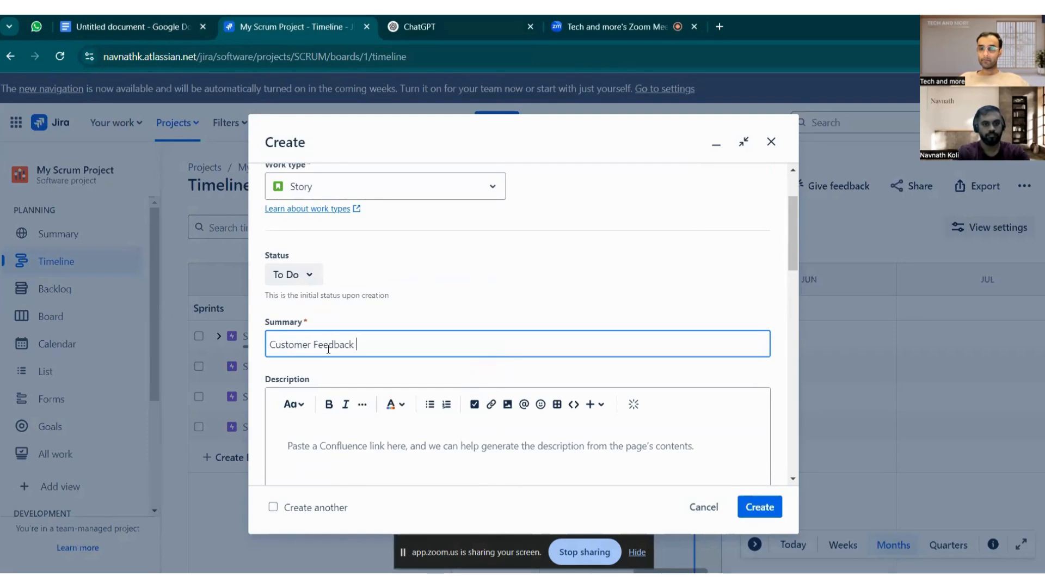
pyautogui.write('form')
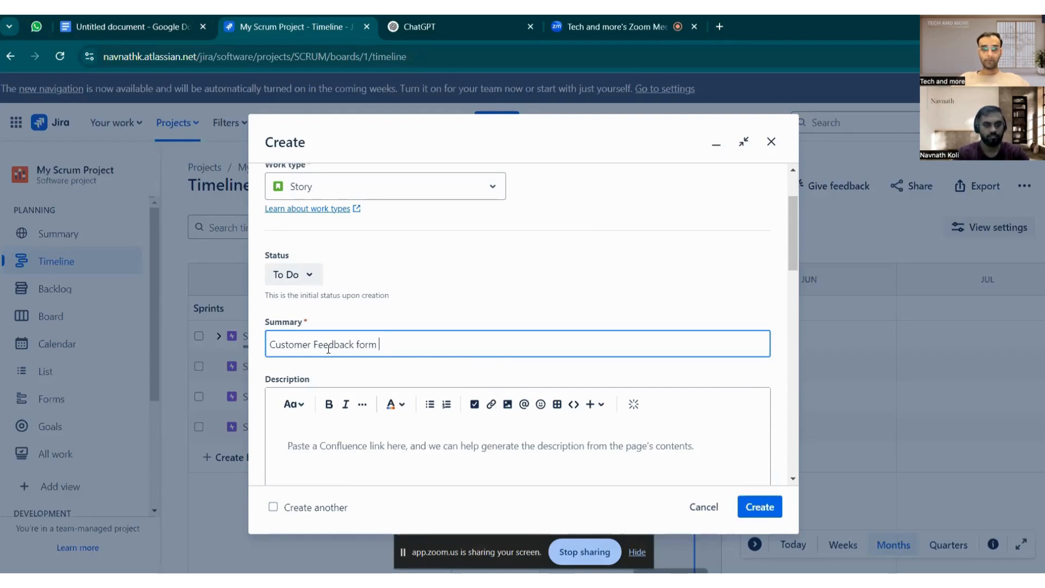
pyautogui.write('feature')
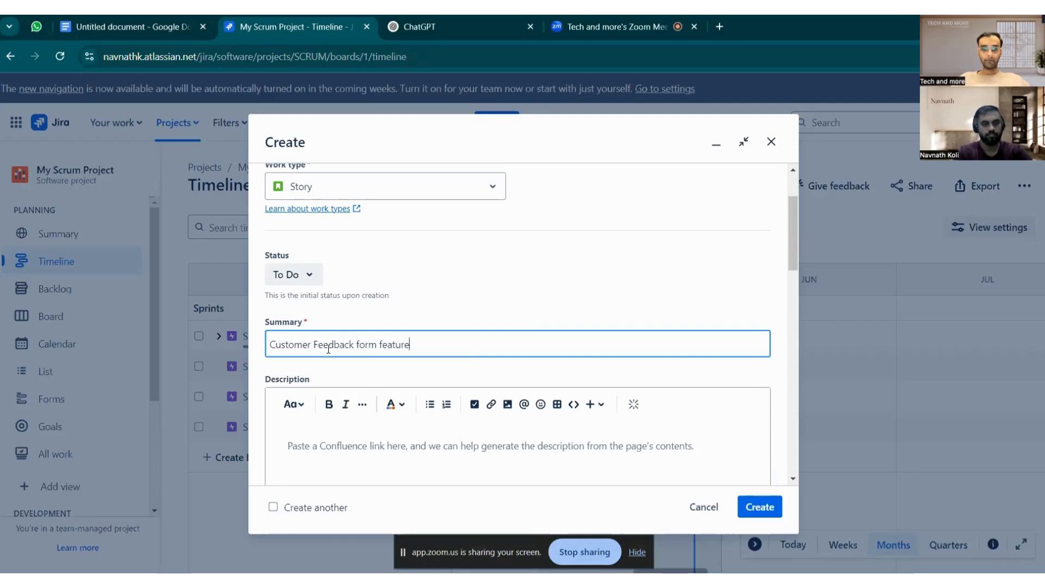
# Step: Enter "Problem Statement" as the first line of the new story's description
pyautogui.scroll(-3, 357, 329)
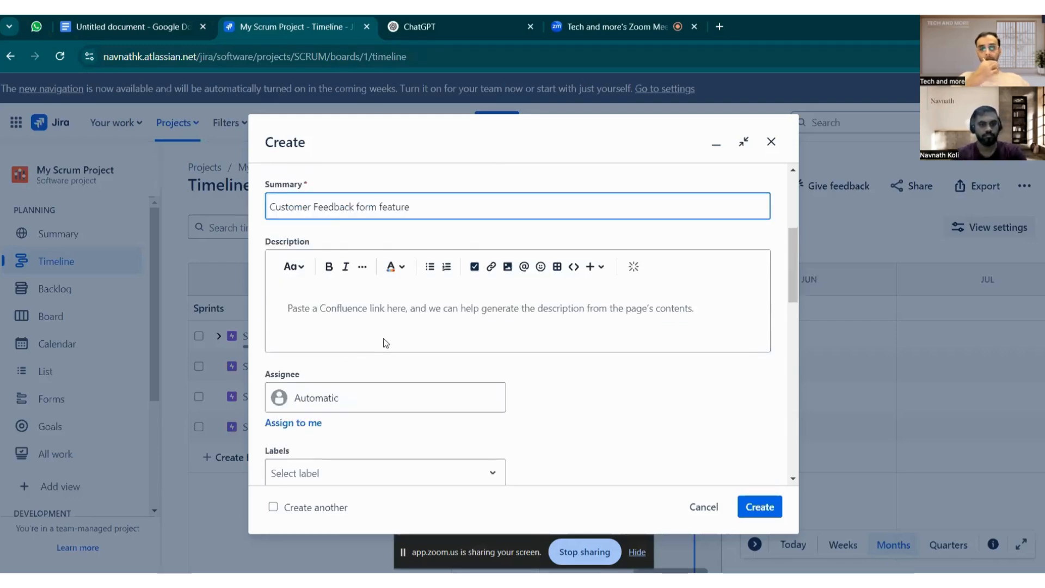
pyautogui.click(370, 310)
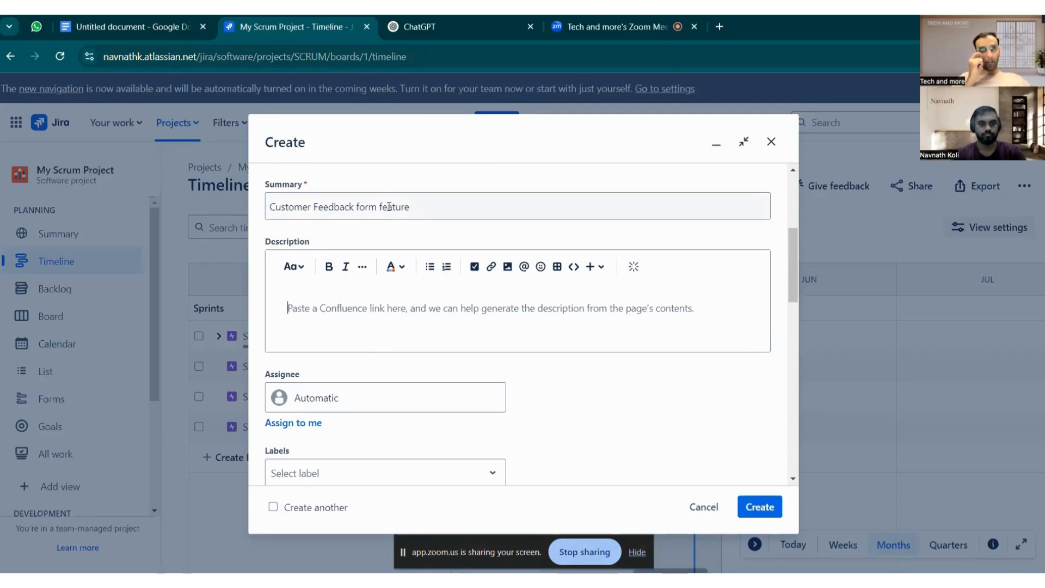
pyautogui.doubleClick(389, 206)
pyautogui.click(483, 314)
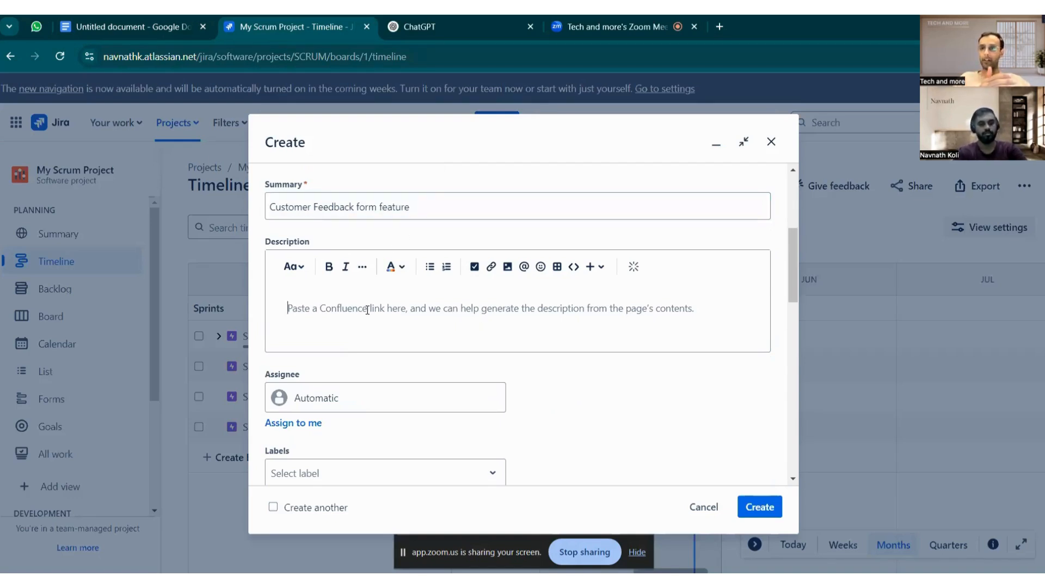
pyautogui.write('Pro')
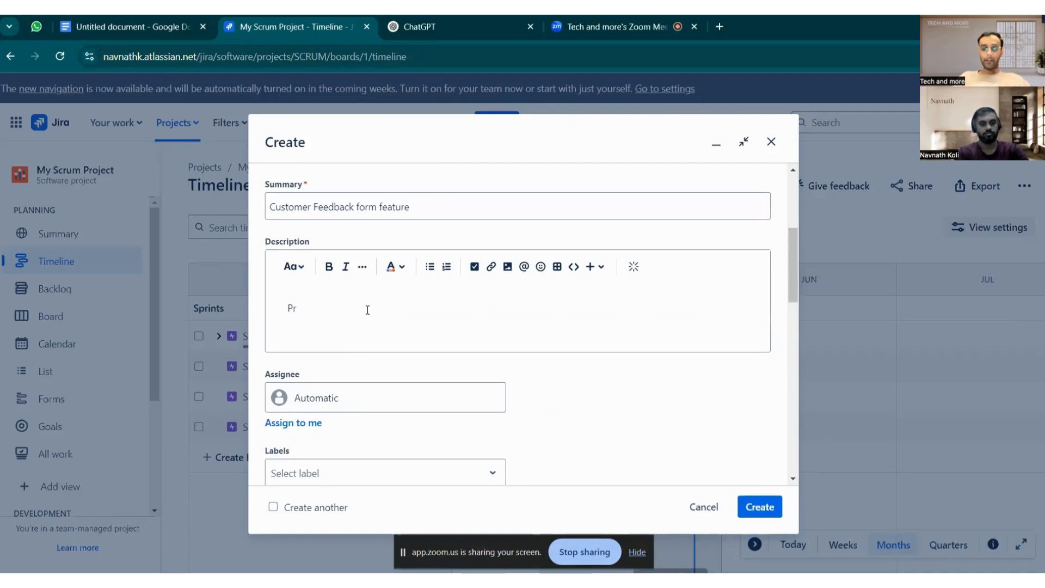
pyautogui.press('BackSpace')
pyautogui.press('BackSpace')
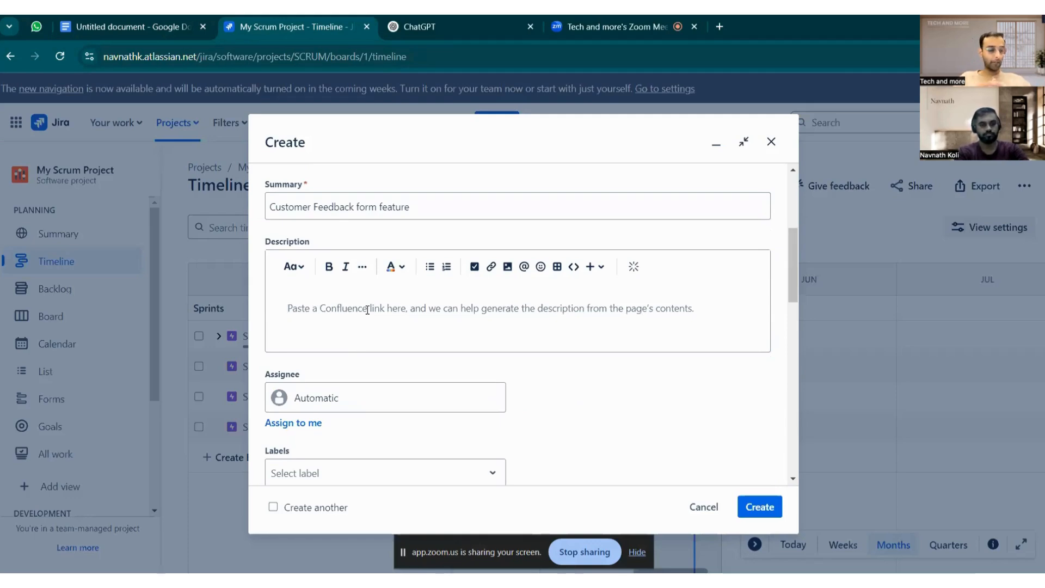
pyautogui.write('Proble')
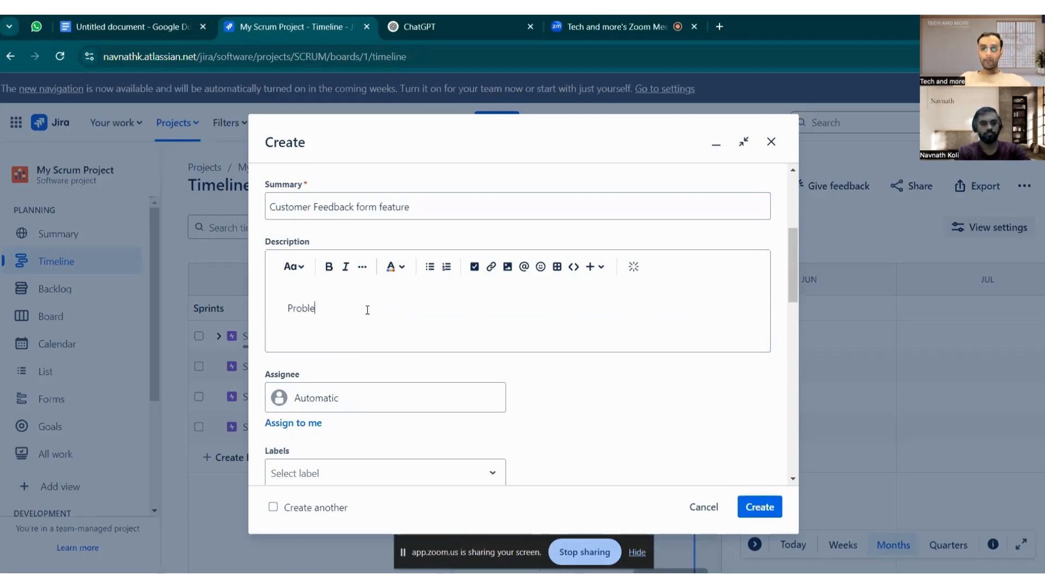
pyautogui.write('m Stat')
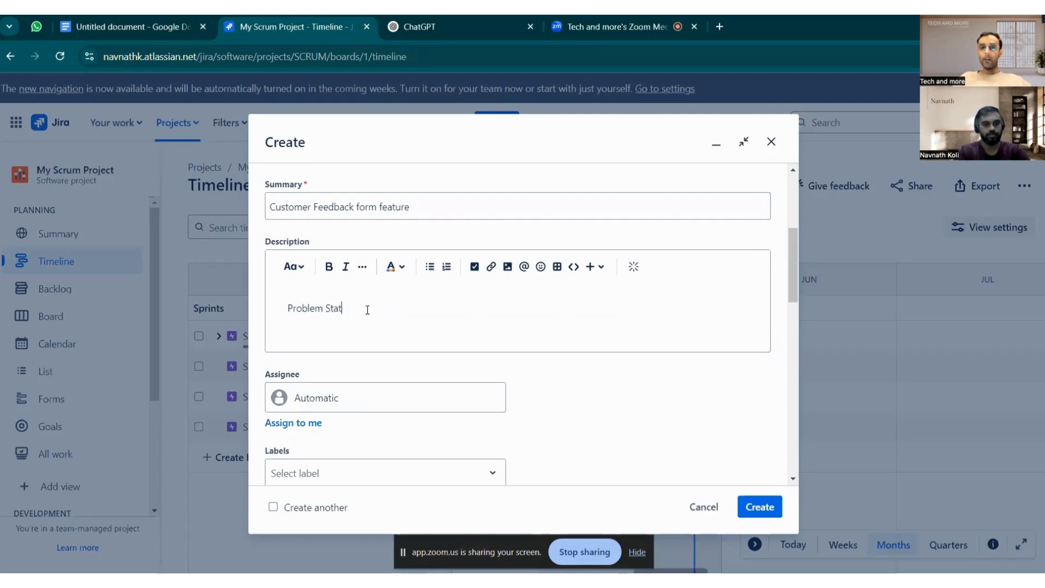
pyautogui.write('ement')
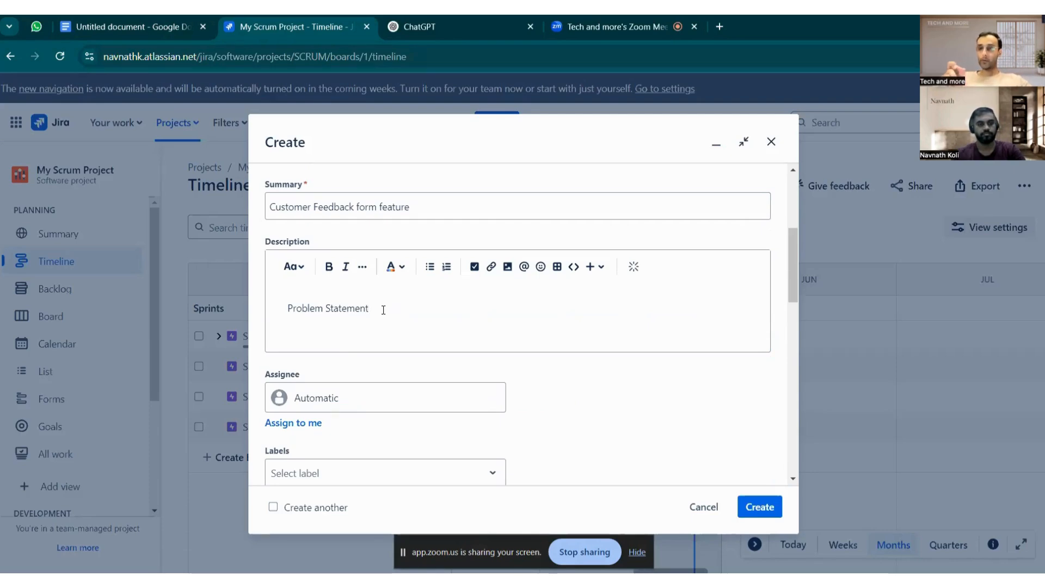
pyautogui.moveTo(374, 308); pyautogui.dragTo(331, 321)
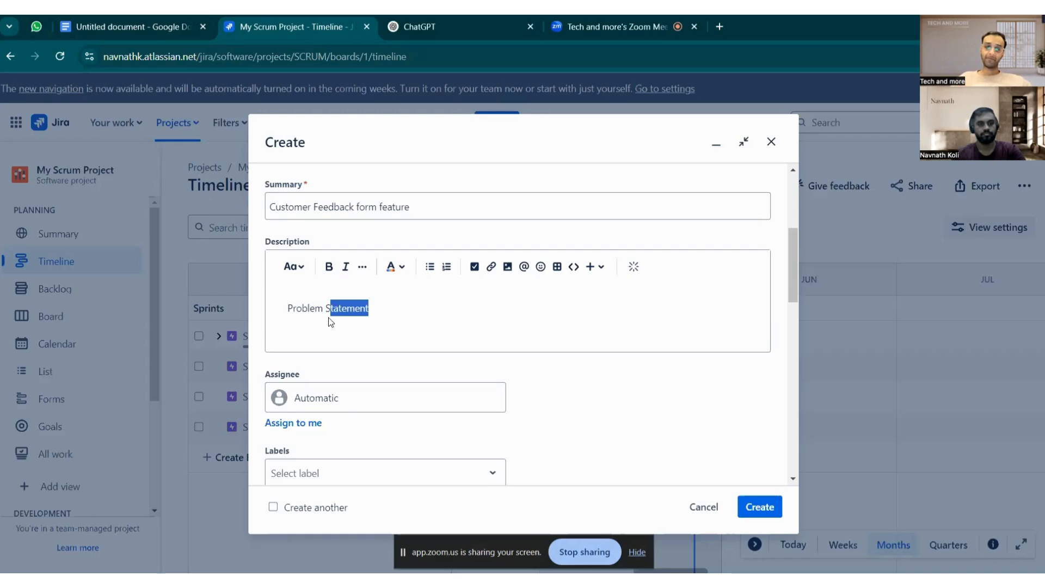
pyautogui.click(378, 311)
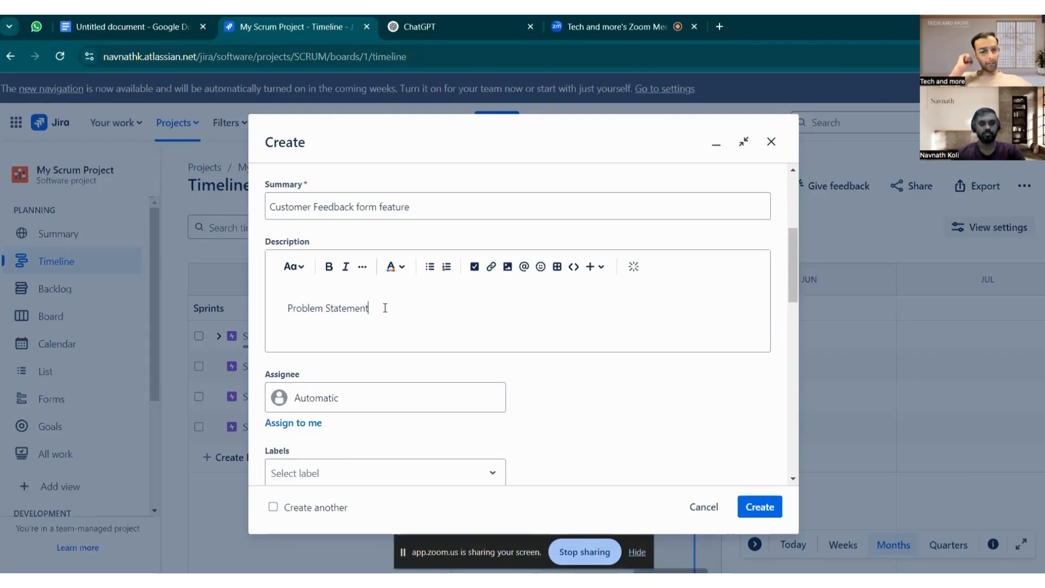
# Step: Replace the "Problem Statement" line in the story's description with the heading "Description"
pyautogui.press('Return')
pyautogui.press('BackSpace')
pyautogui.press('BackSpace')
pyautogui.press('BackSpace')
pyautogui.press('BackSpace')
pyautogui.press('BackSpace')
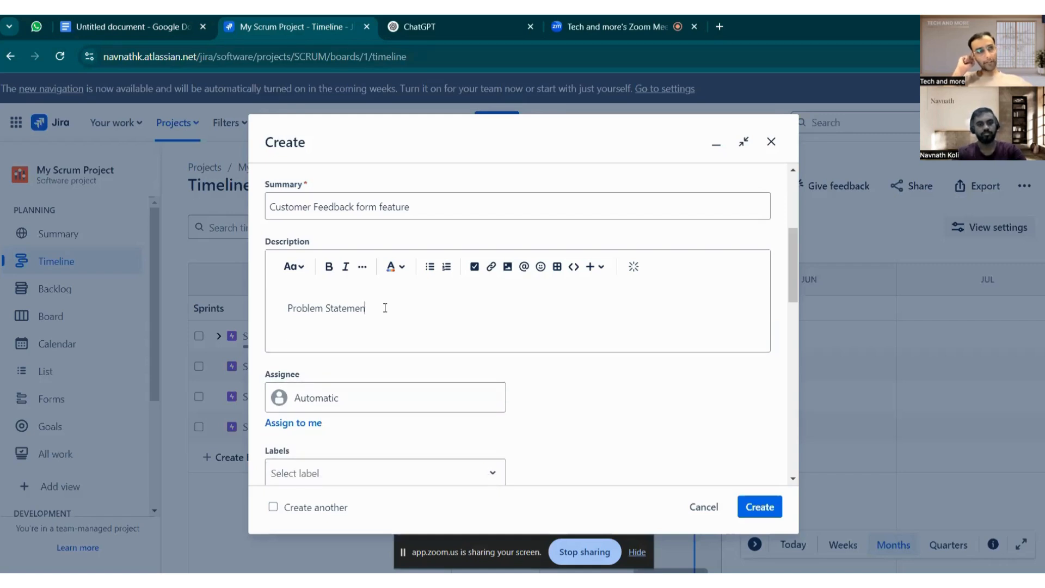
pyautogui.press('BackSpace')
pyautogui.press('BackSpace')
pyautogui.press('BackSpace')
pyautogui.press('BackSpace')
pyautogui.press('BackSpace')
pyautogui.press('BackSpace')
pyautogui.press('BackSpace')
pyautogui.press('BackSpace')
pyautogui.press('BackSpace')
pyautogui.press('BackSpace')
pyautogui.press('BackSpace')
pyautogui.press('BackSpace')
pyautogui.press('BackSpace')
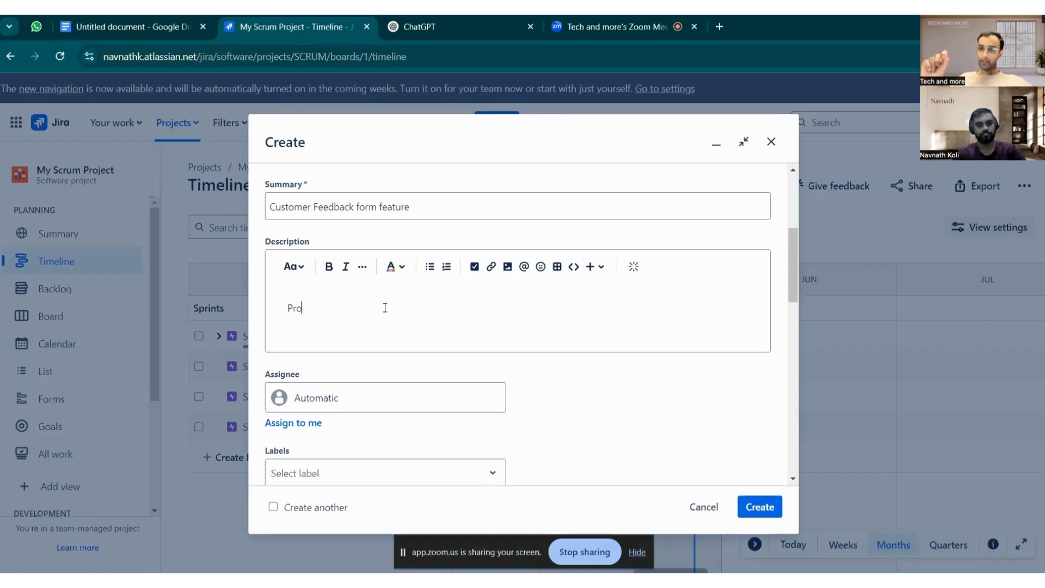
pyautogui.write('Deas')
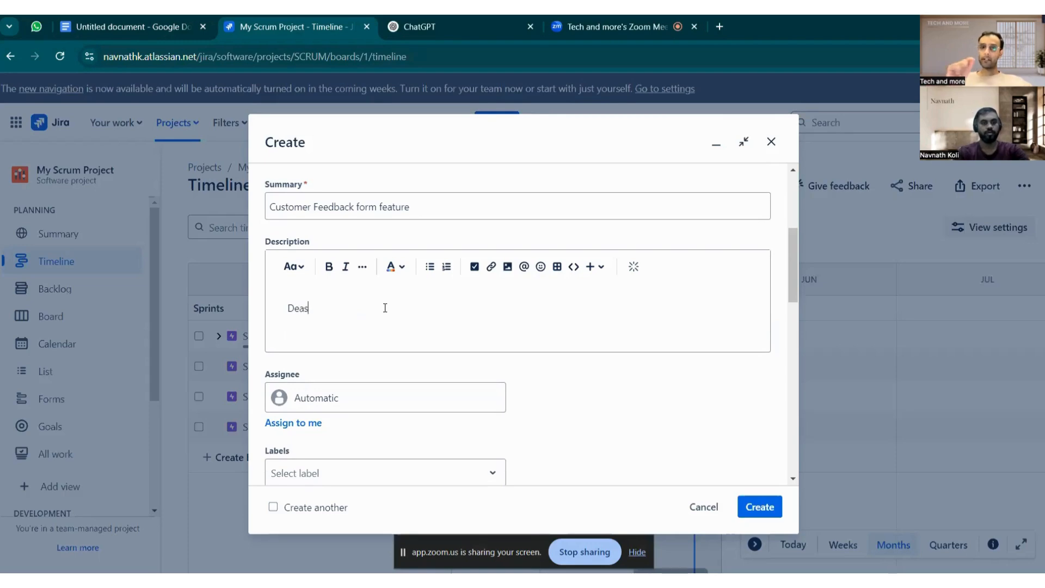
pyautogui.press('Num_Lock')
pyautogui.press('BackSpace')
pyautogui.press('BackSpace')
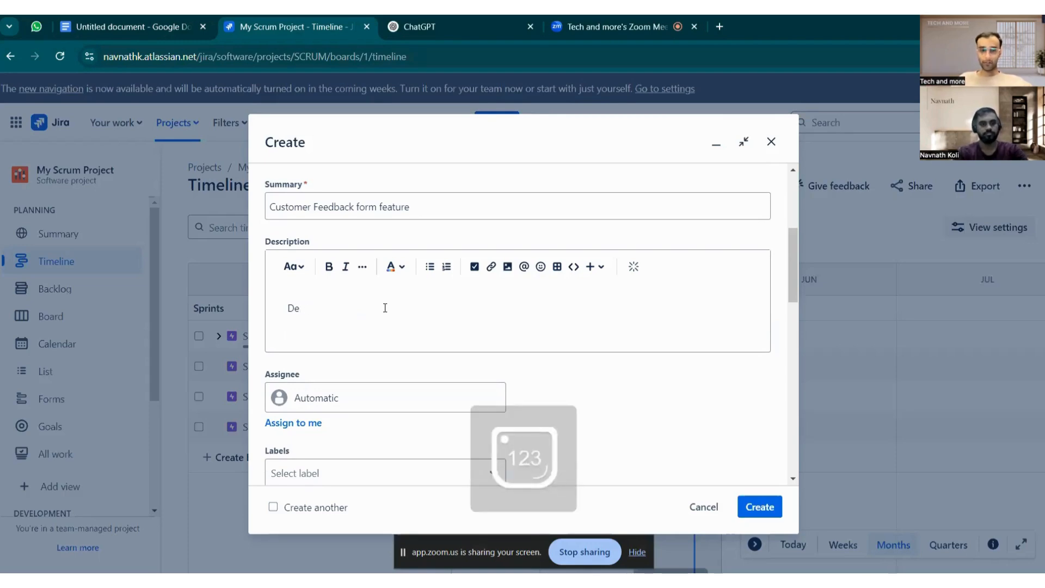
pyautogui.write('scription')
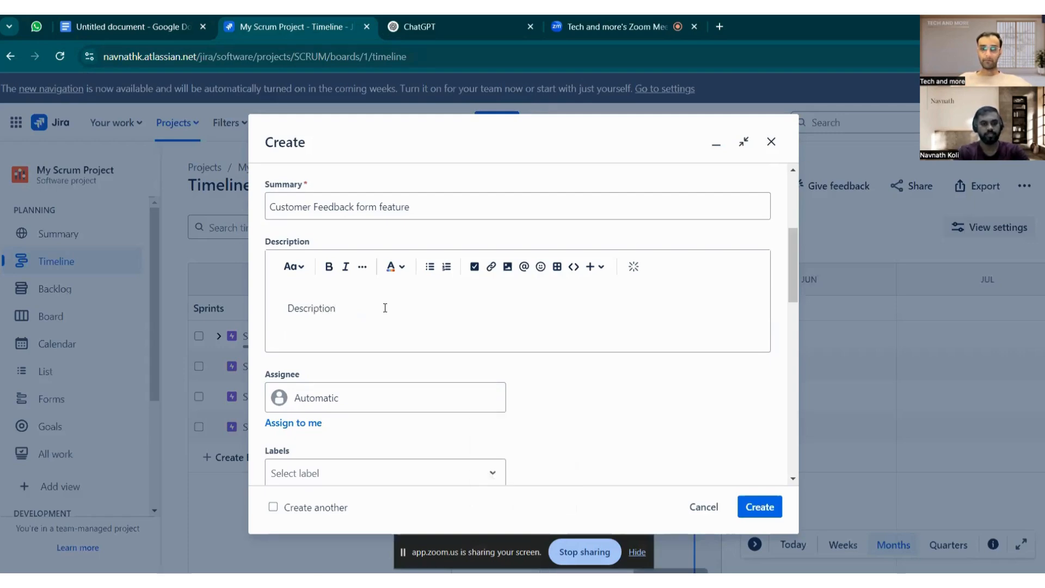
# Step: Begin the user story on a new line below the "Description" heading with "As a support agent, I want"
pyautogui.press('Return')
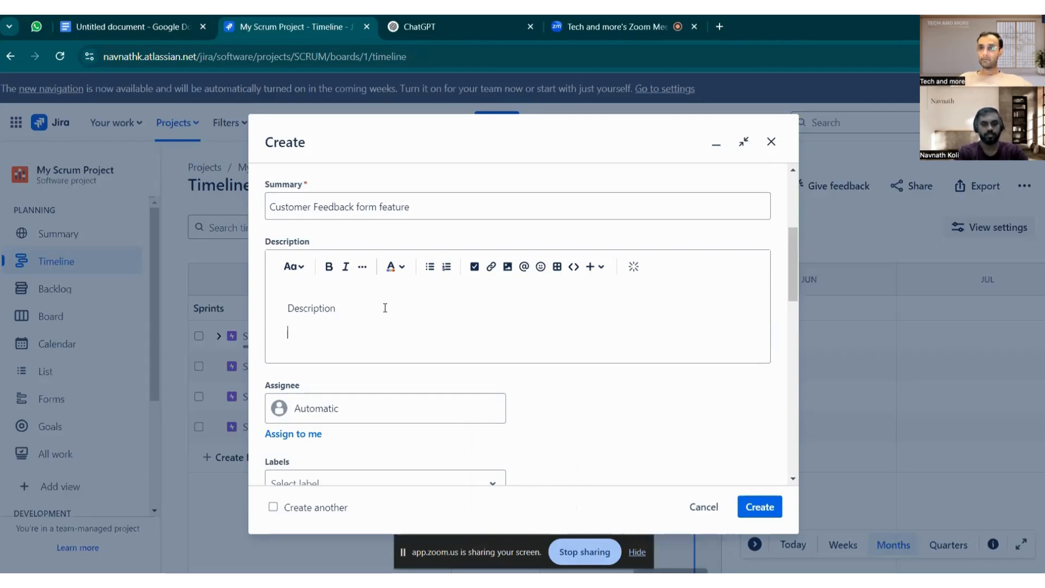
pyautogui.press('BackSpace')
pyautogui.press('Return')
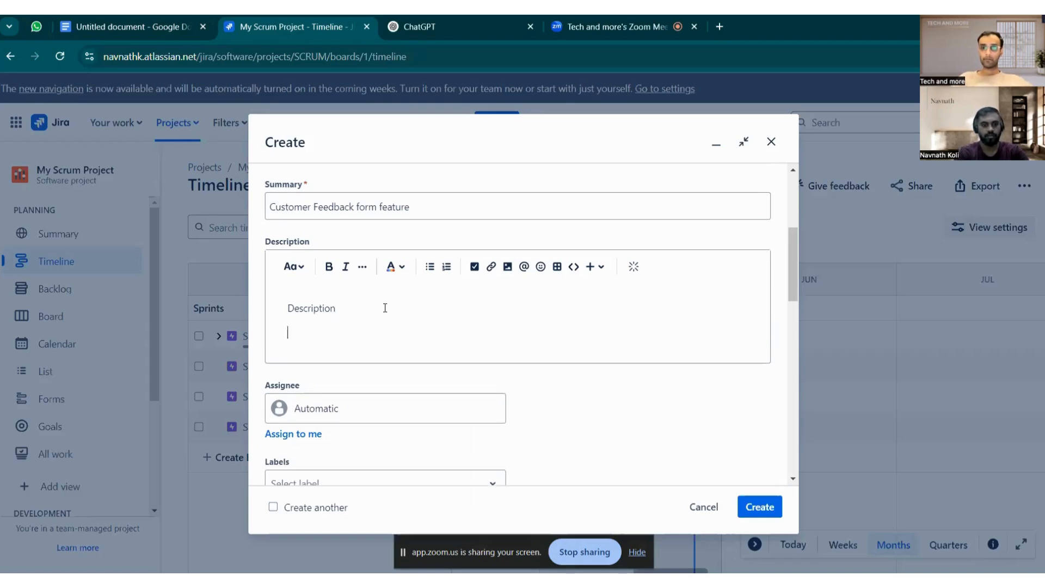
pyautogui.write('As a')
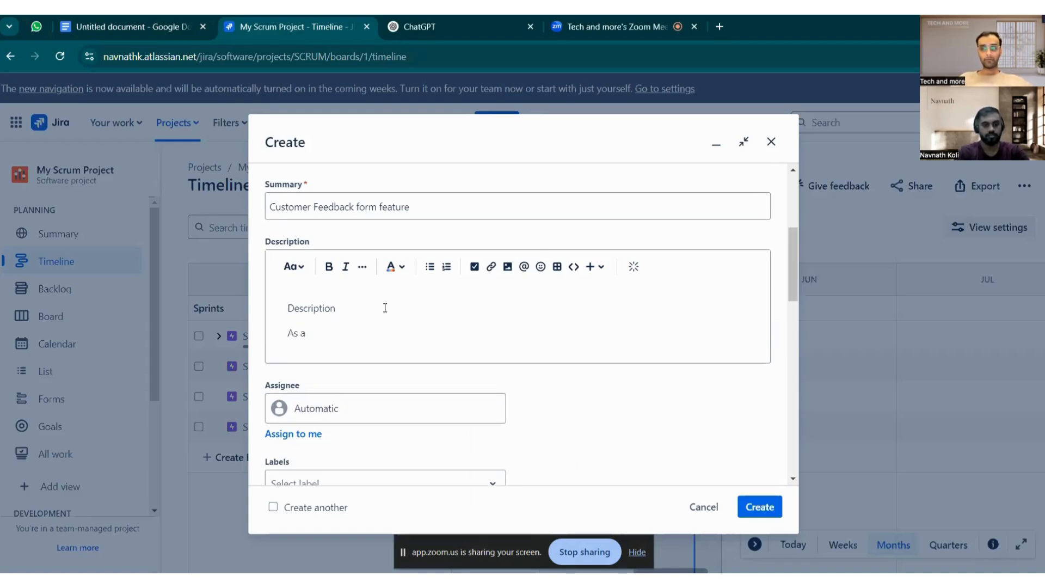
pyautogui.write('cust')
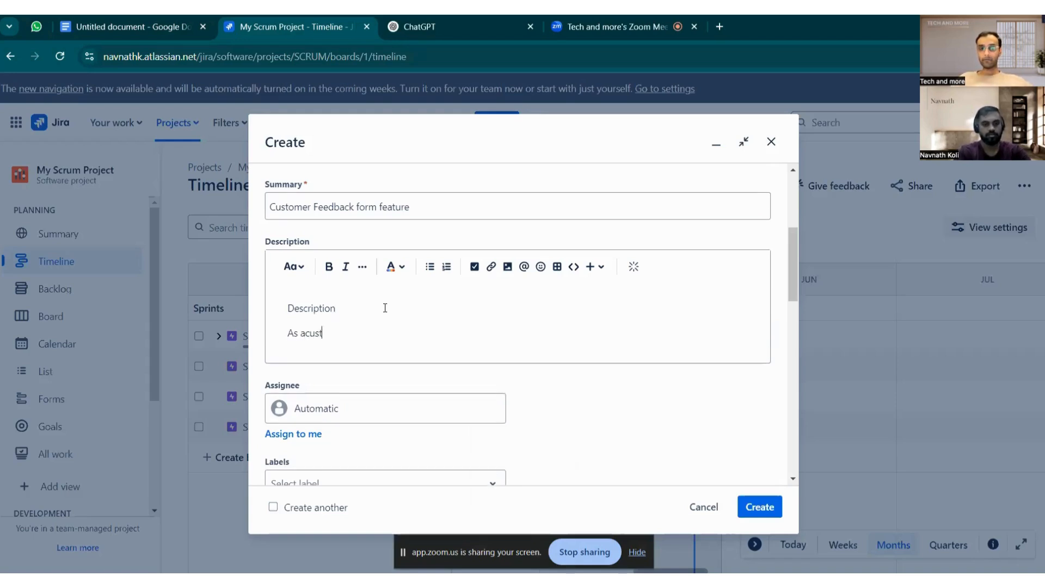
pyautogui.press('BackSpace')
pyautogui.press('BackSpace')
pyautogui.press('BackSpace')
pyautogui.press('BackSpace')
pyautogui.write(' su')
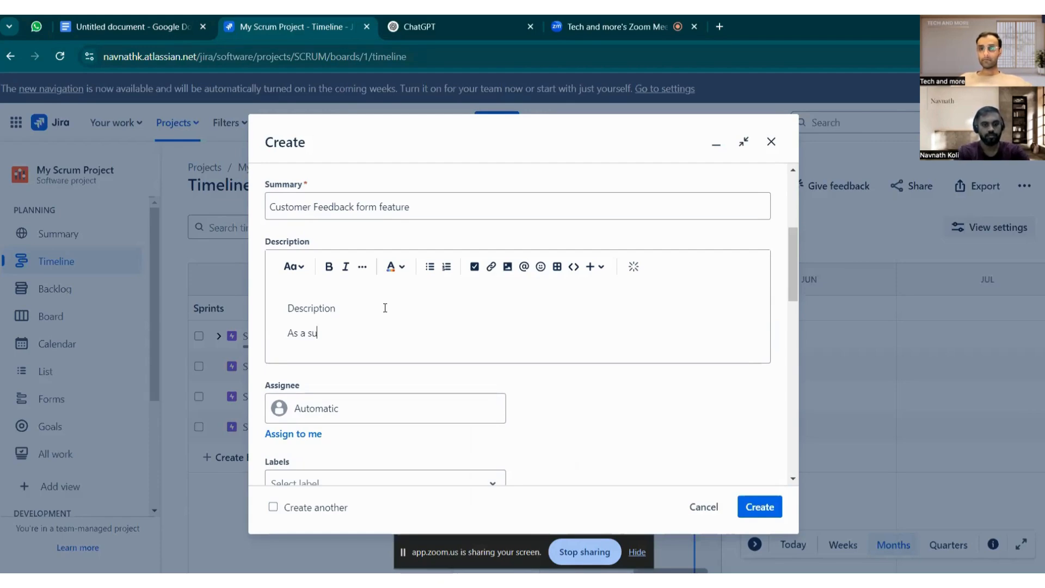
pyautogui.write('pport age')
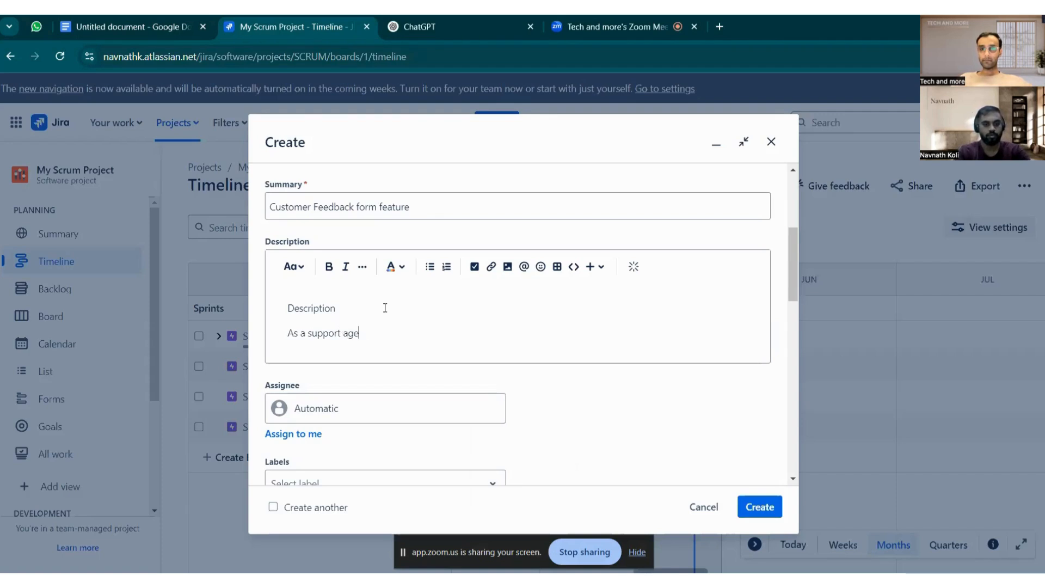
pyautogui.write('nt, I want')
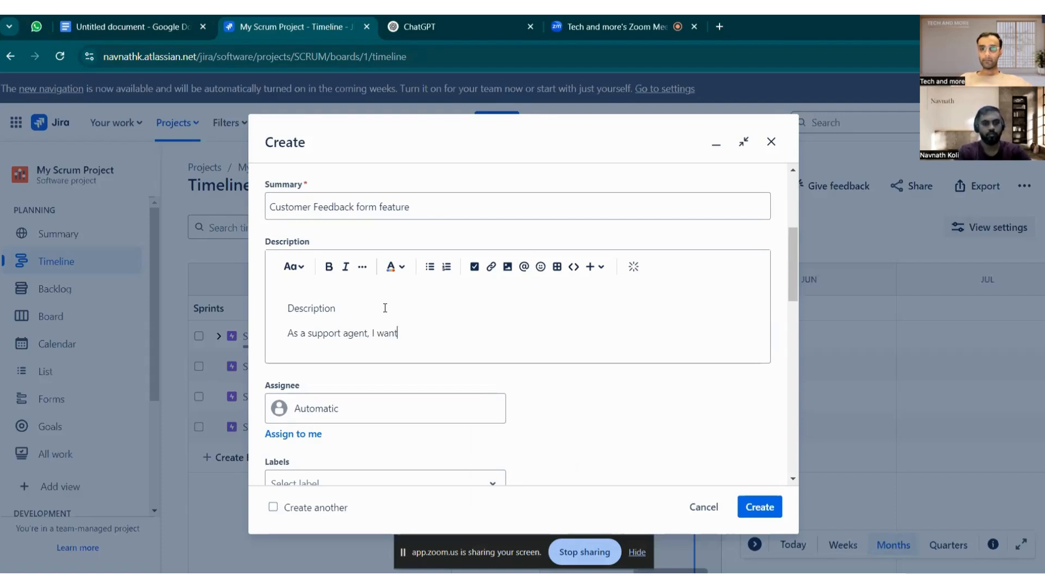
# Step: Continue the user story sentence with "customer to fill up the feedback"
pyautogui.write(' cust')
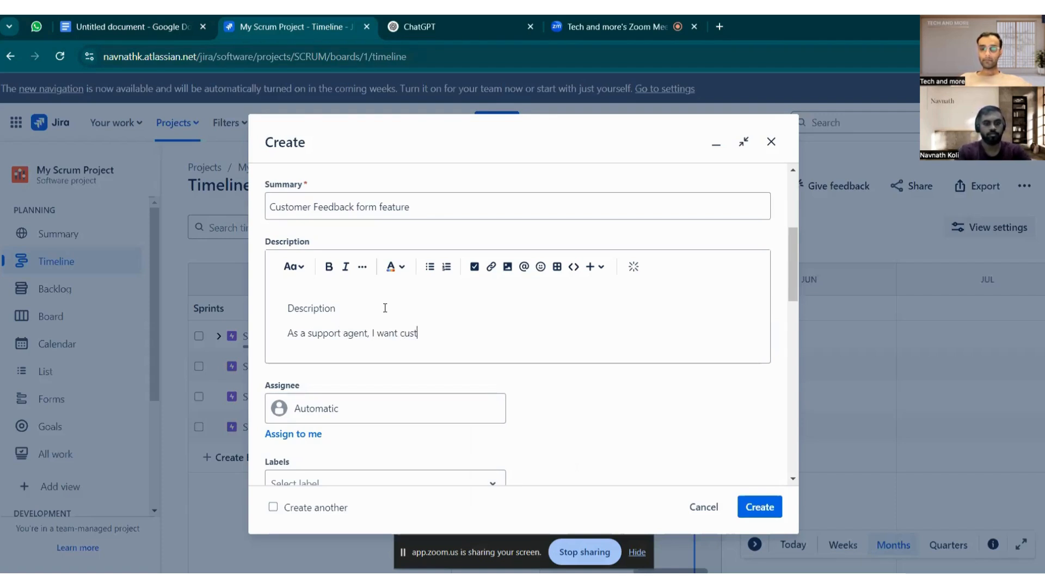
pyautogui.write('omer t')
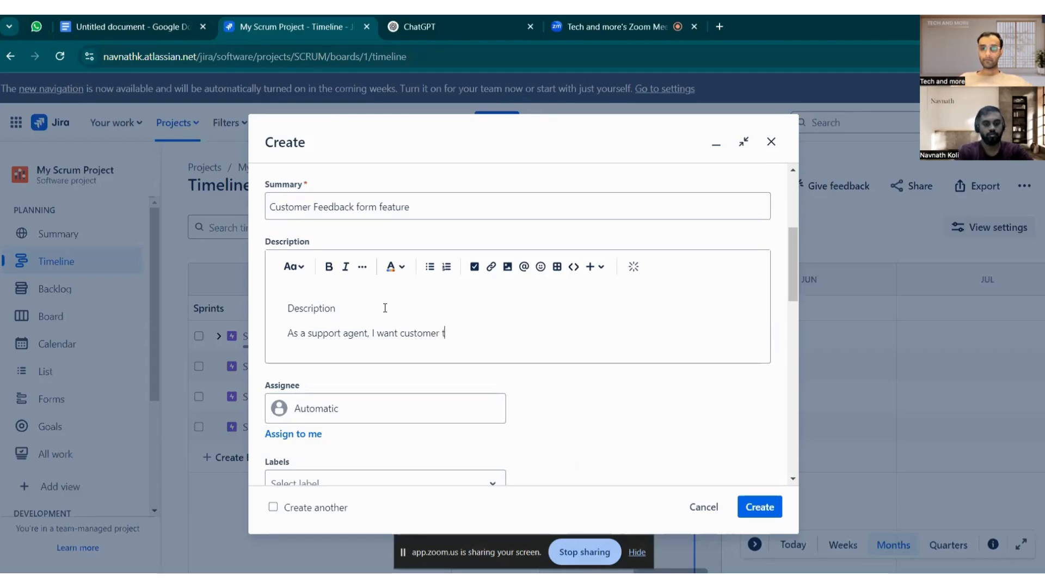
pyautogui.write('o fill ')
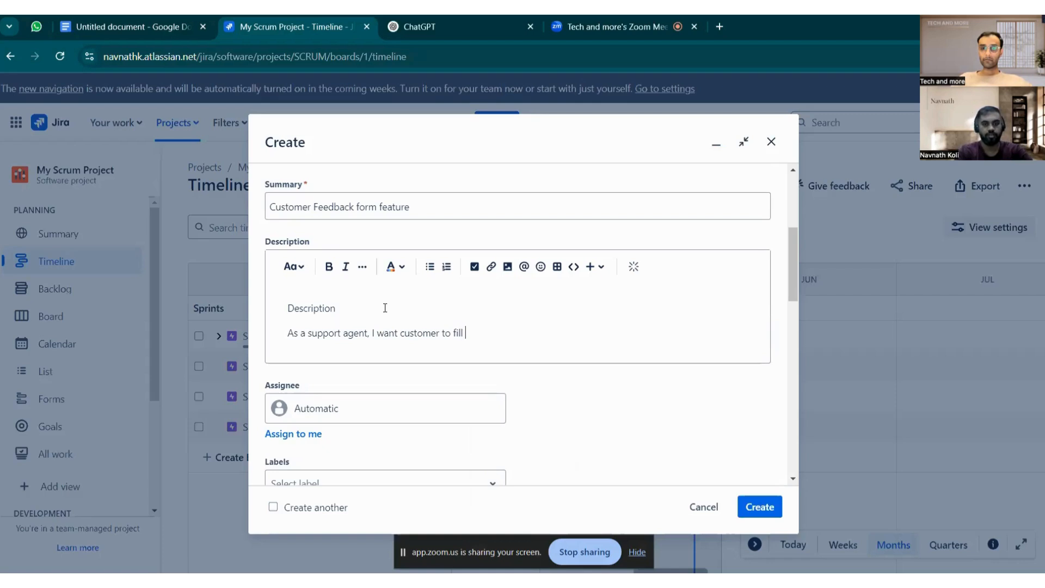
pyautogui.write('up the')
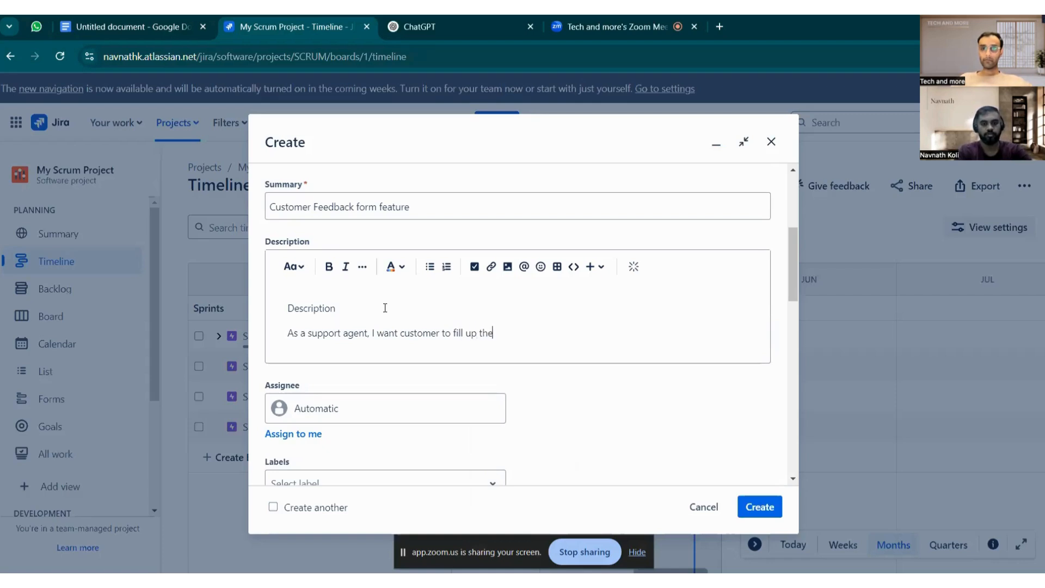
pyautogui.write(' data')
pyautogui.press('BackSpace')
pyautogui.press('BackSpace')
pyautogui.press('BackSpace')
pyautogui.press('BackSpace')
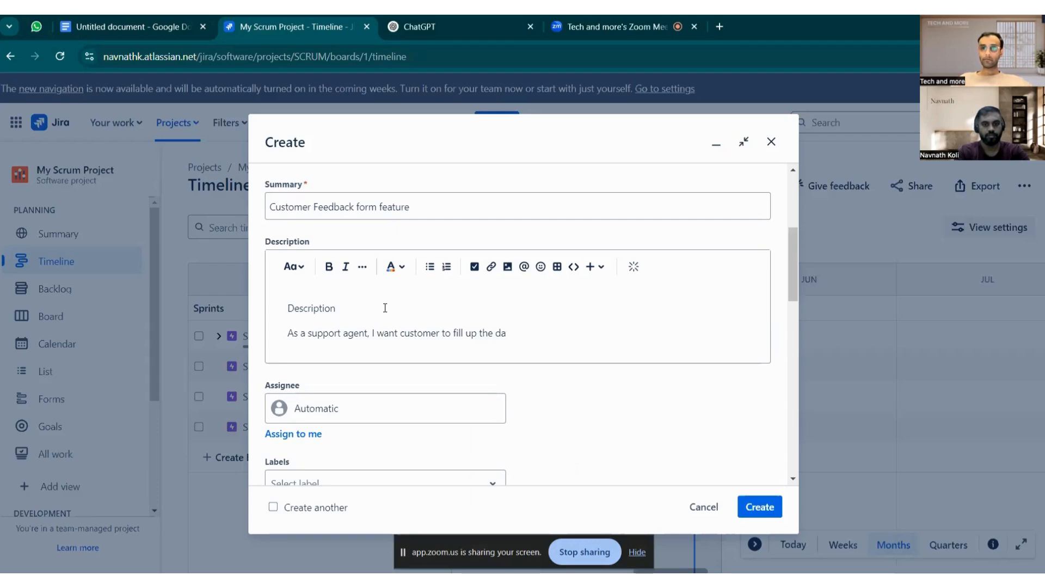
pyautogui.press('BackSpace')
pyautogui.write('feedb')
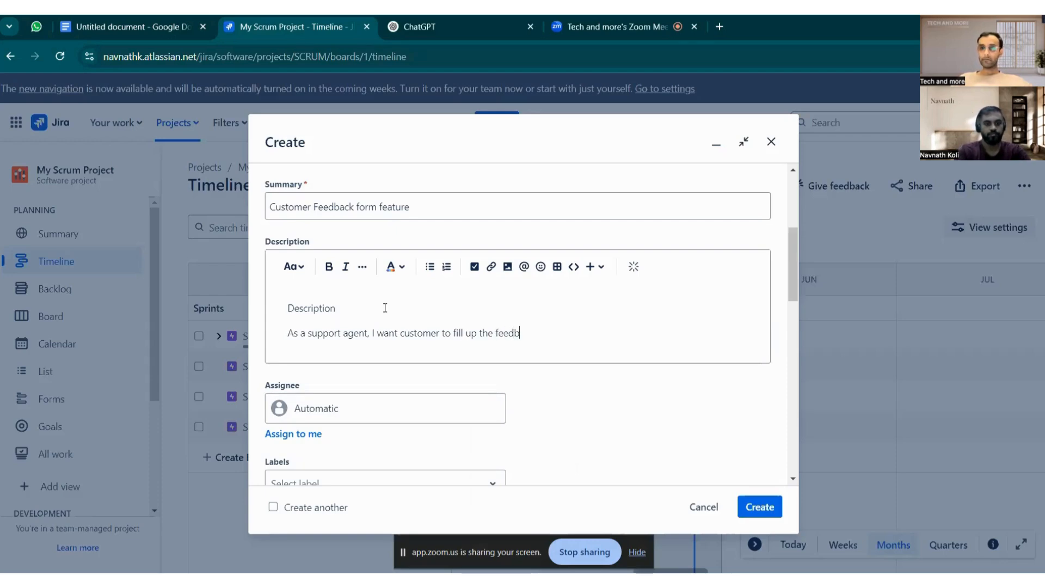
pyautogui.write('ack')
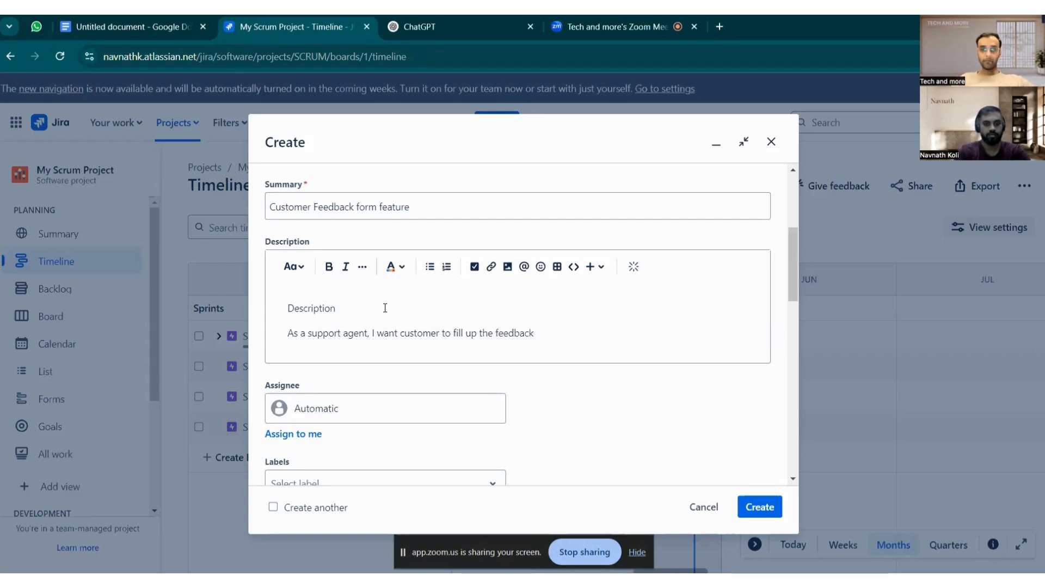
# Step: Extend the user story sentence after "feedback" with "data so to"
pyautogui.write(' data so th')
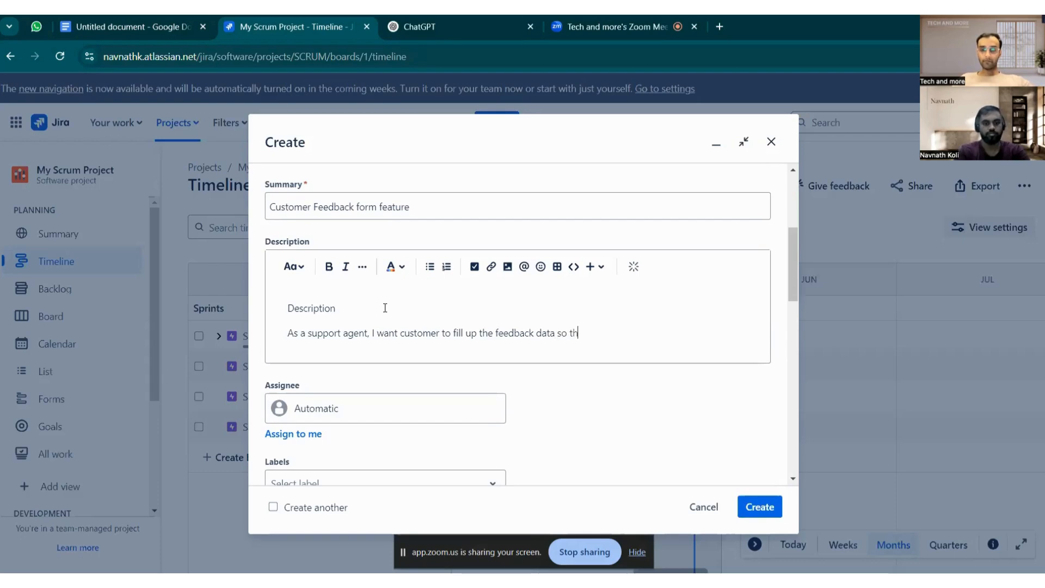
pyautogui.write('at customer')
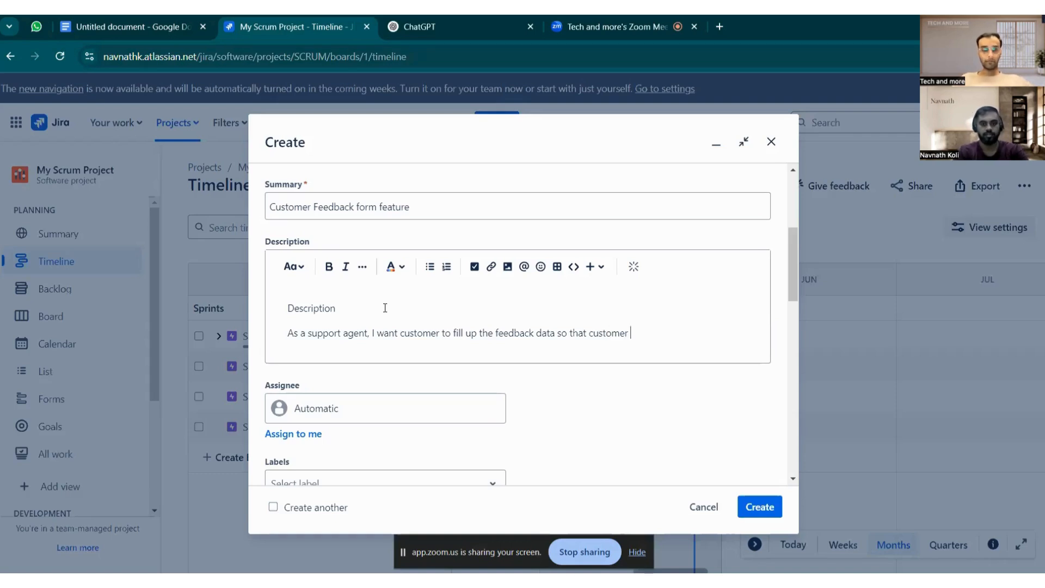
pyautogui.press('BackSpace')
pyautogui.press('BackSpace')
pyautogui.press('BackSpace')
pyautogui.press('BackSpace')
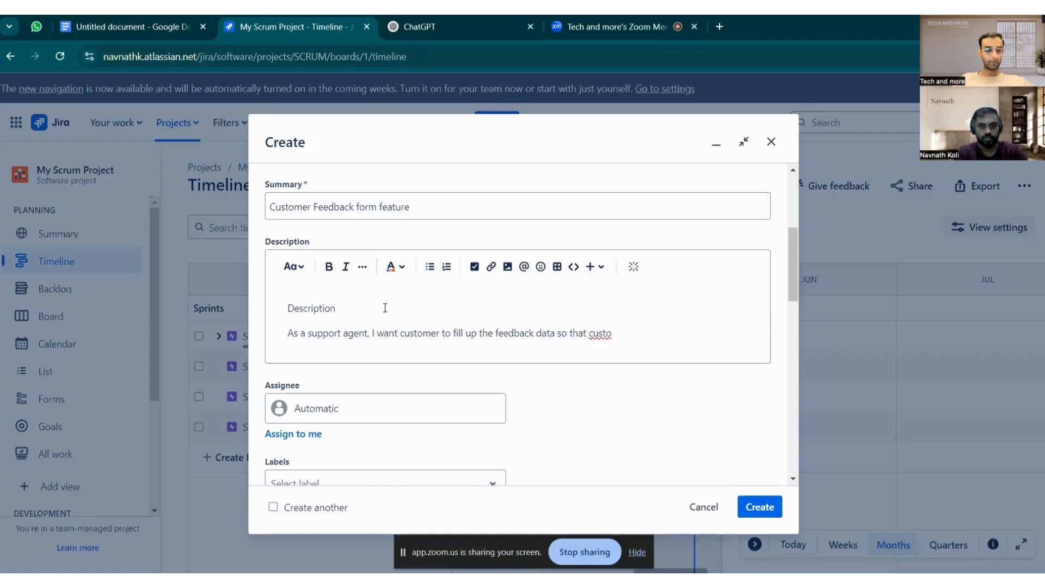
pyautogui.press('BackSpace')
pyautogui.press('BackSpace')
pyautogui.press('BackSpace')
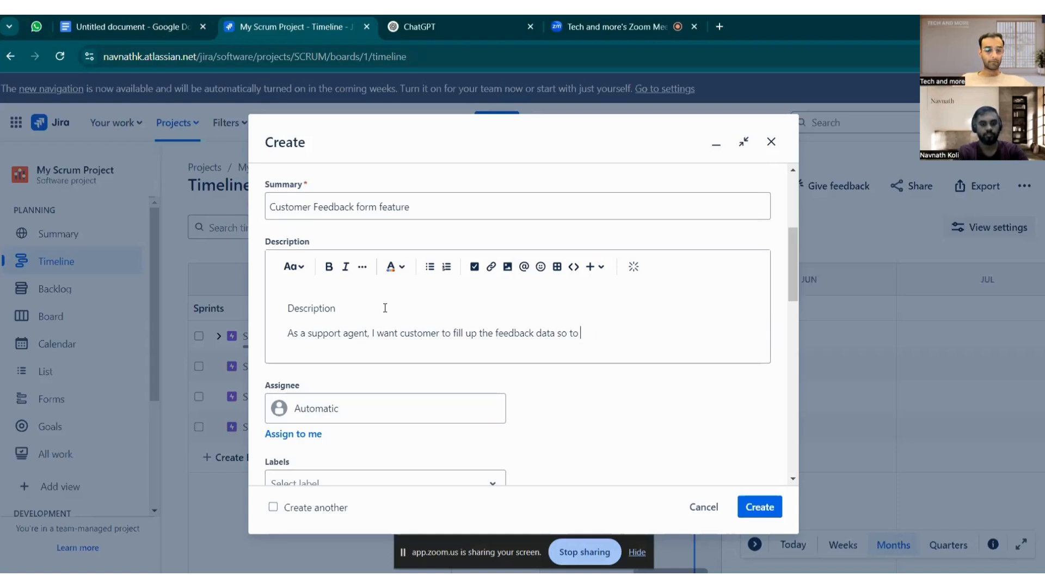
# Step: Continue the user story sentence with "achieve a better customer insights on"
pyautogui.write('ahc')
pyautogui.press('BackSpace')
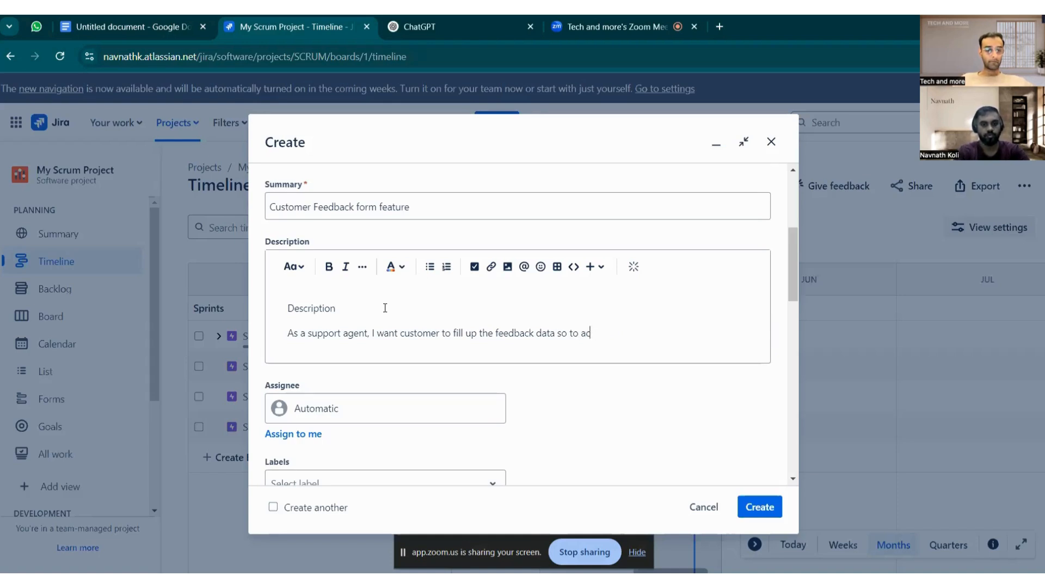
pyautogui.write('chieve a b')
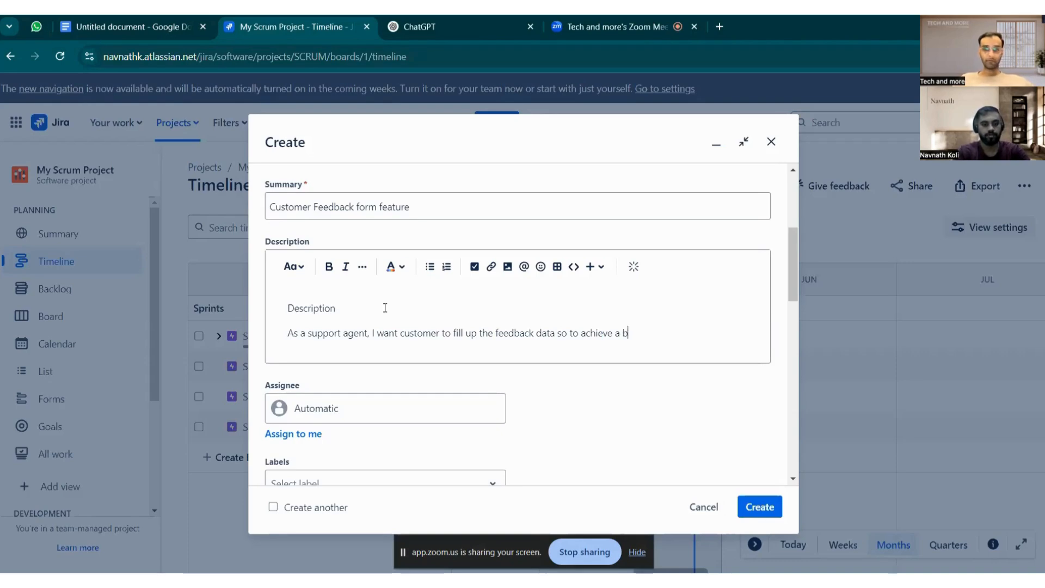
pyautogui.write('etter cust')
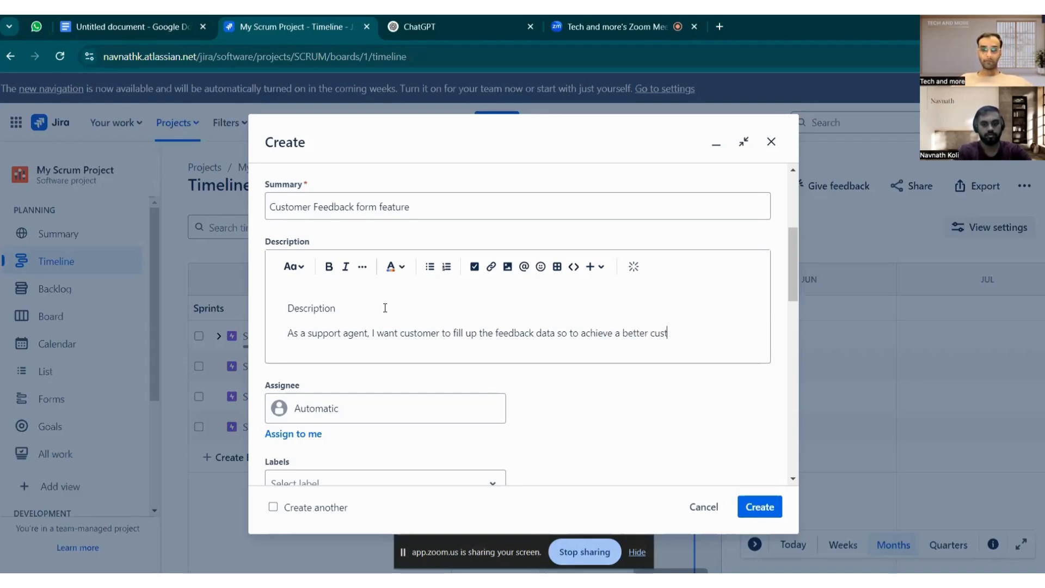
pyautogui.write('omer insi')
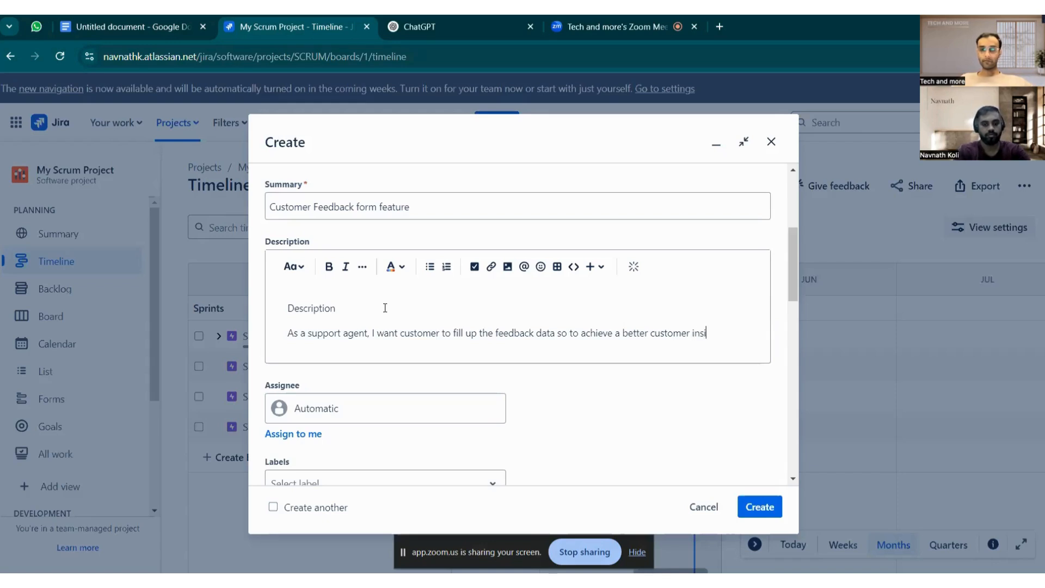
pyautogui.write('ghts on')
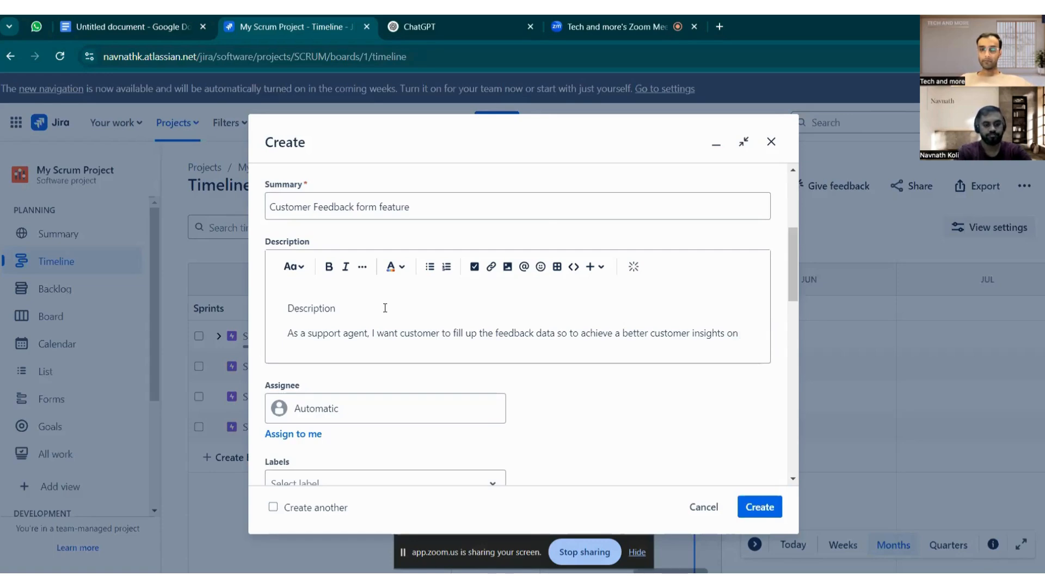
# Step: Finish the user story sentence with "food deliveries."
pyautogui.write('foo')
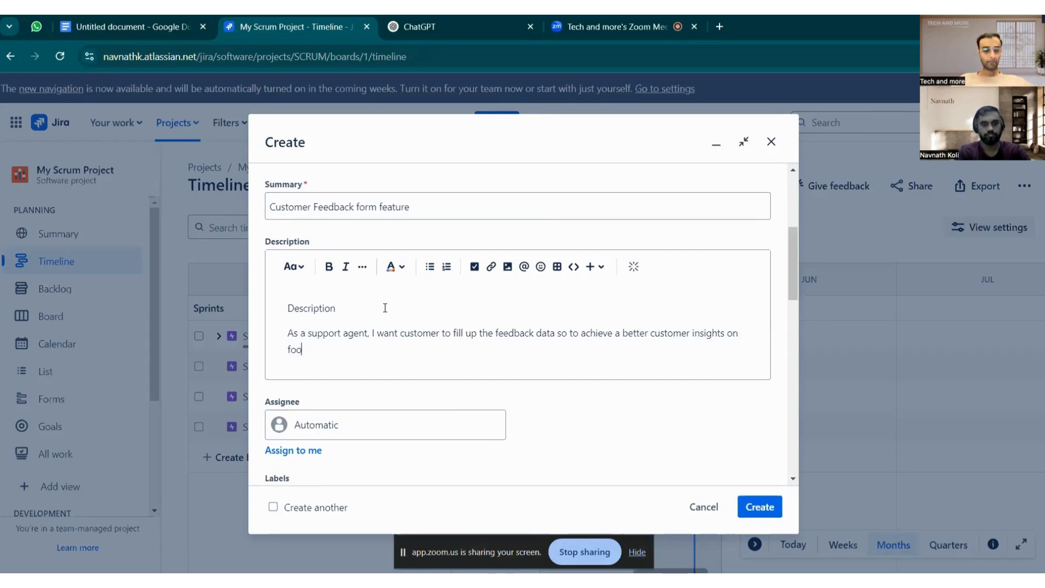
pyautogui.write('d delive')
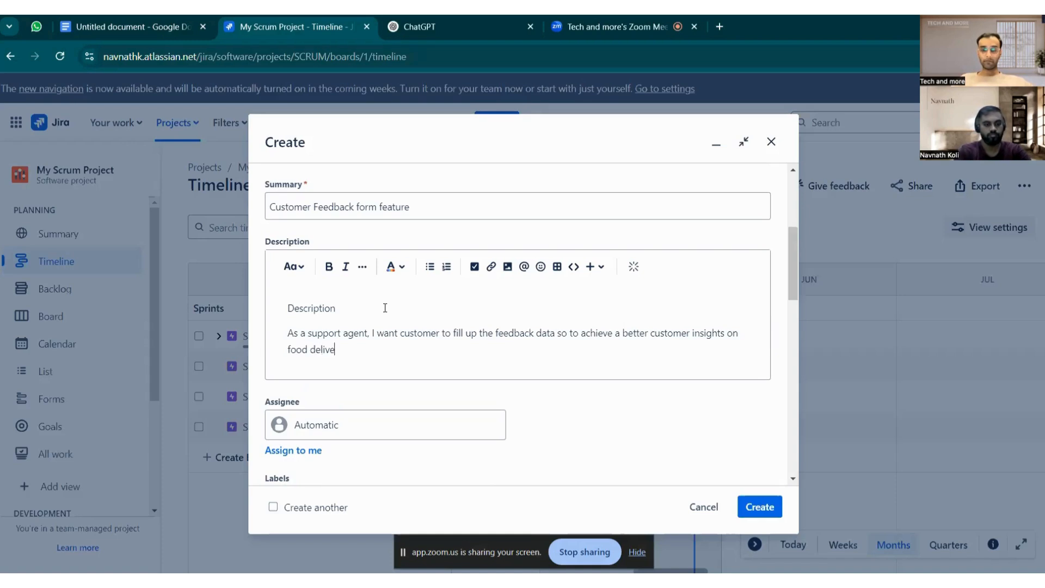
pyautogui.write('ry exxpe')
pyautogui.press('BackSpace')
pyautogui.press('BackSpace')
pyautogui.press('BackSpace')
pyautogui.press('BackSpace')
pyautogui.write('ies.')
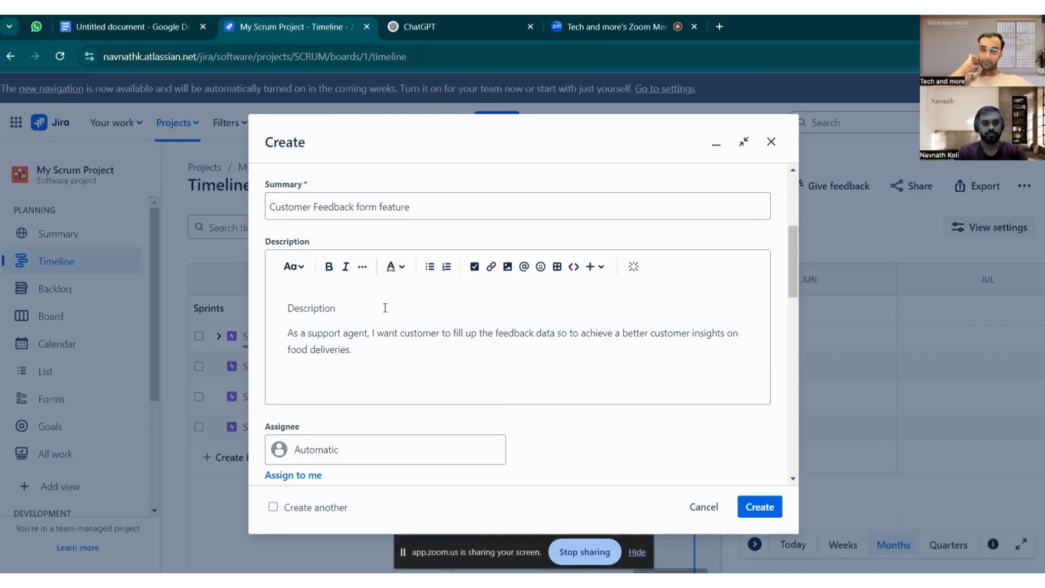
# Step: Add the heading "Acceptance Criteria" on a new line below the user story sentence
pyautogui.write('A')
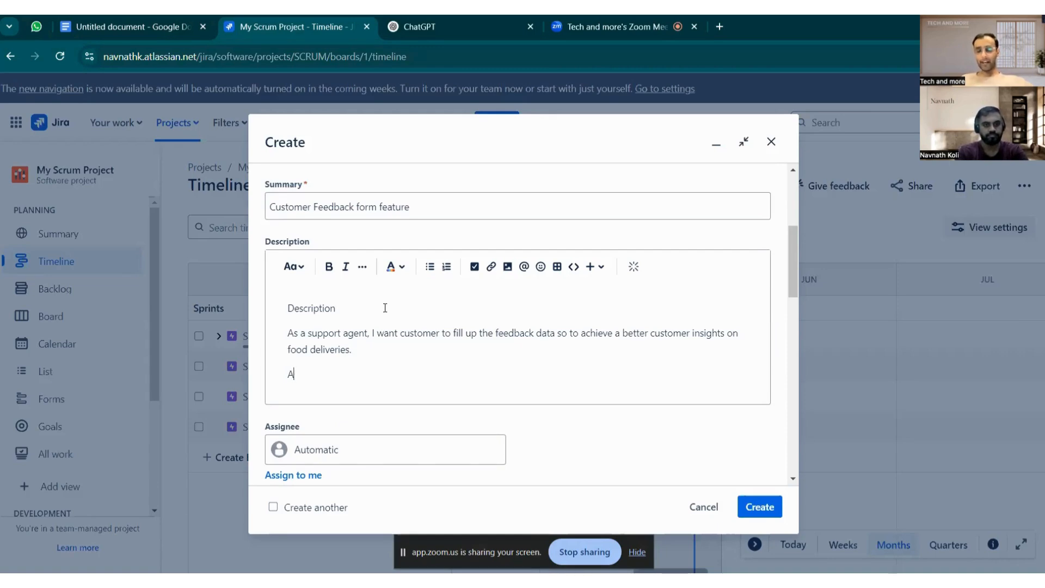
pyautogui.press('BackSpace')
pyautogui.write('Acc')
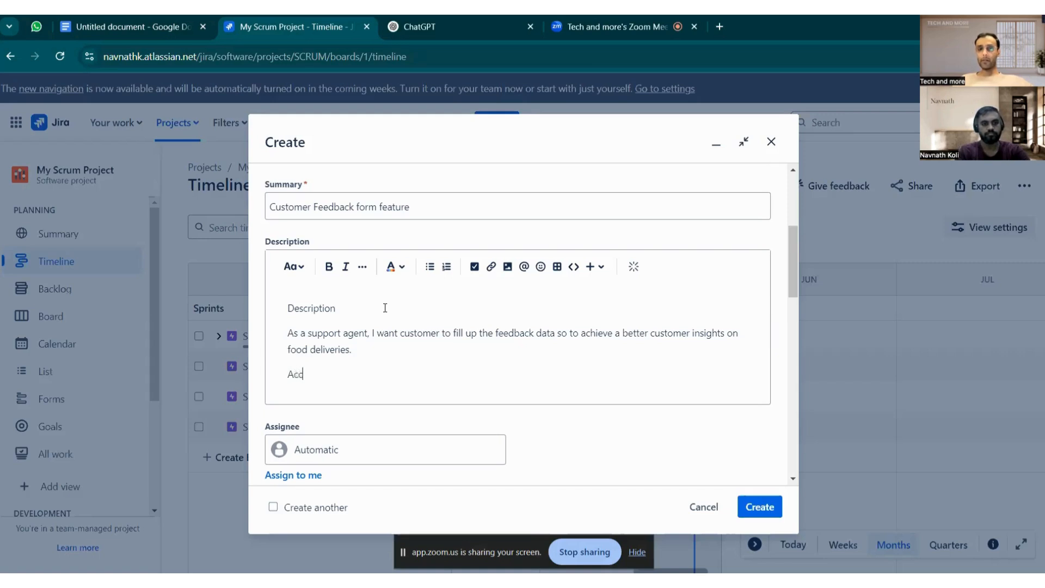
pyautogui.write('eptance ')
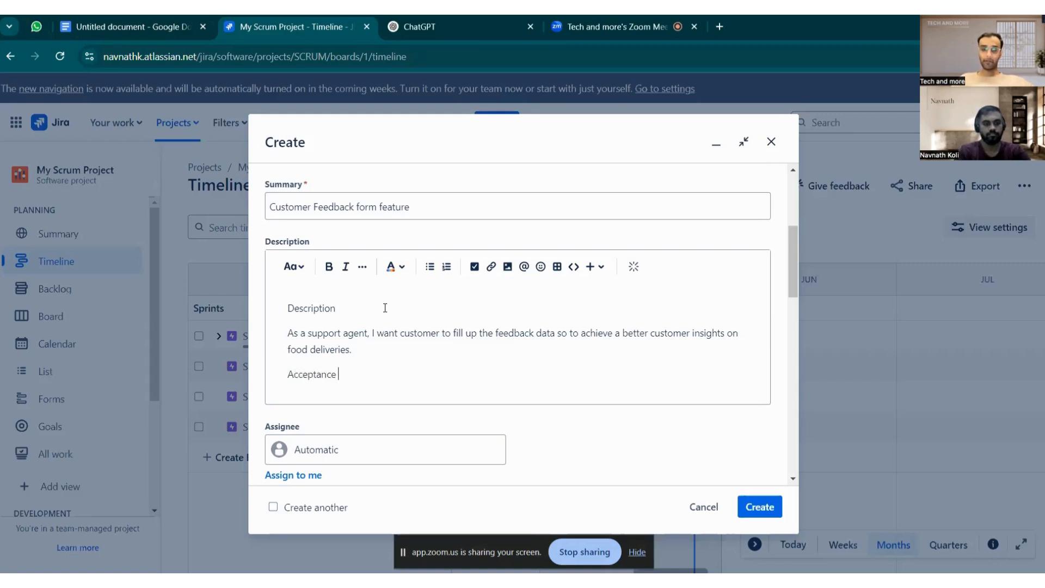
pyautogui.write('Criet')
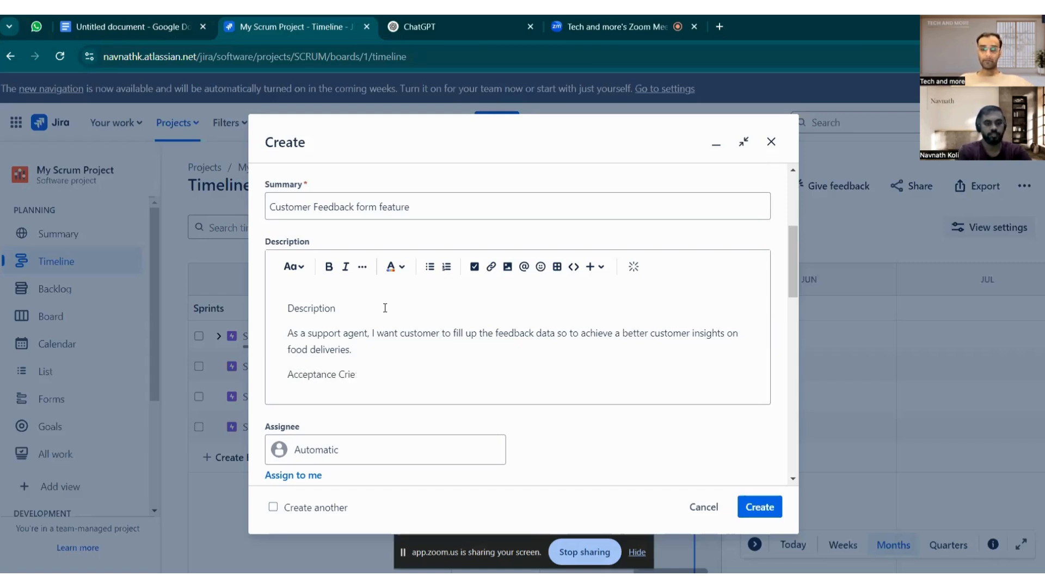
pyautogui.press('BackSpace')
pyautogui.write('ter')
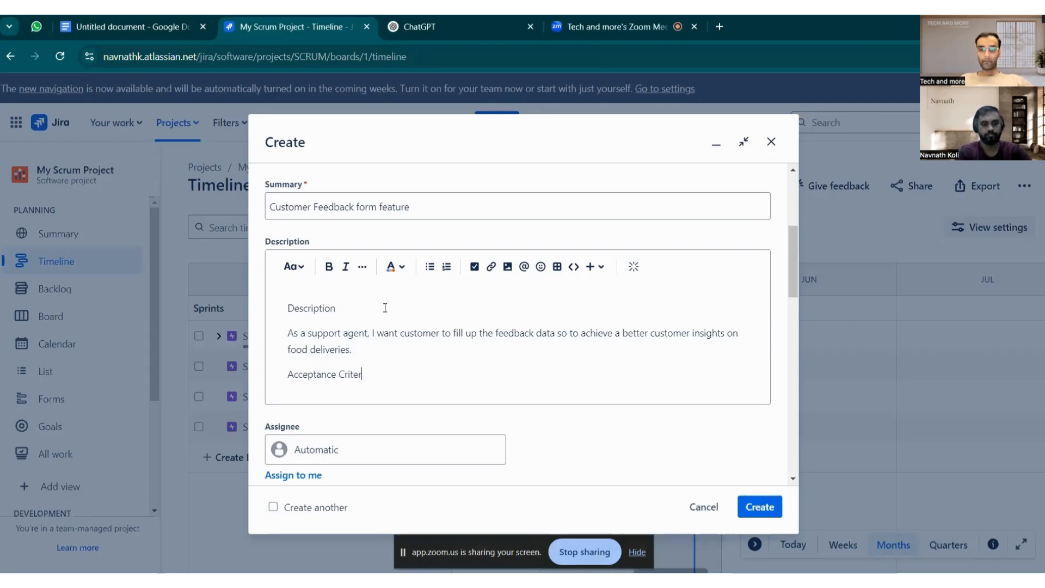
pyautogui.write('ia')
# Step: Begin the first criterion on a new line below "Acceptance Criteria" with "As a user, I should be able to see"
pyautogui.press('Return')
pyautogui.write('As')
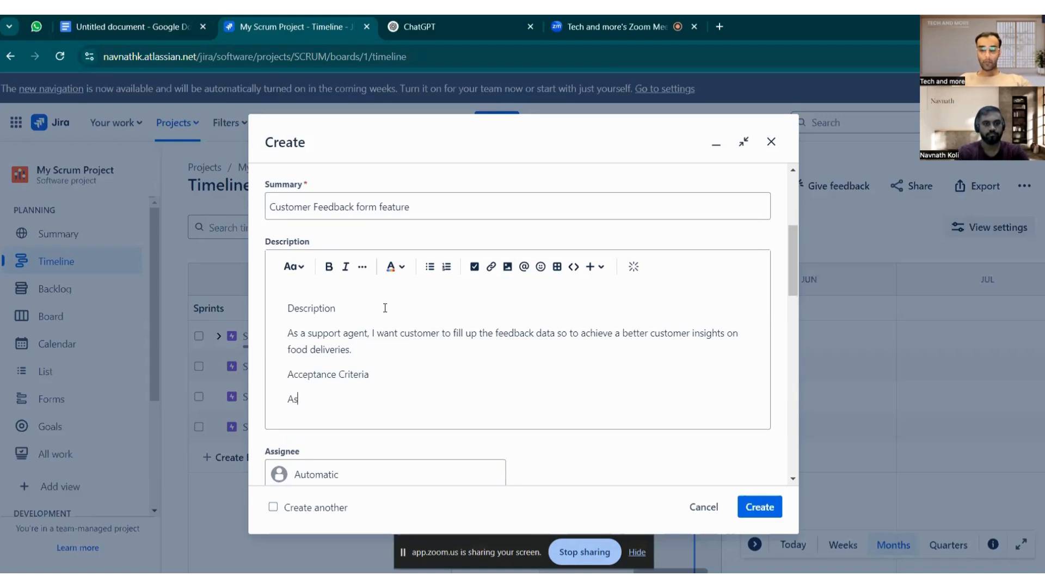
pyautogui.write(' a user')
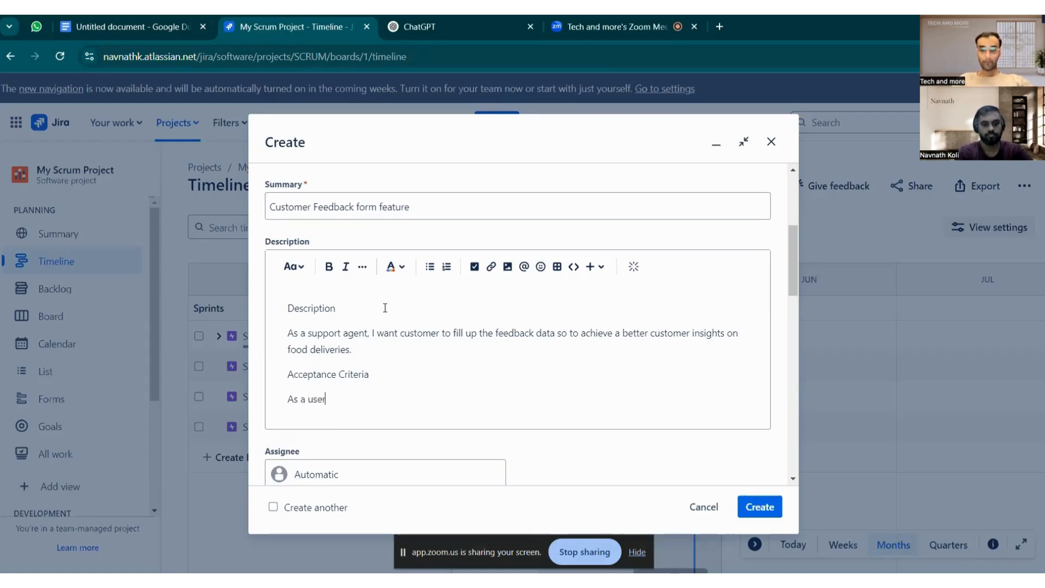
pyautogui.write(', I should')
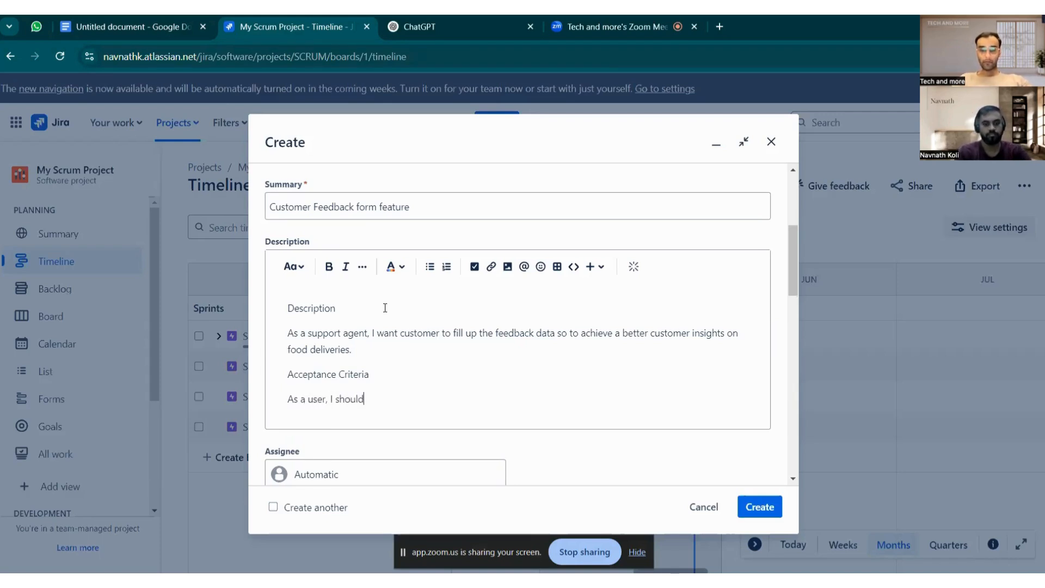
pyautogui.write(' be ab')
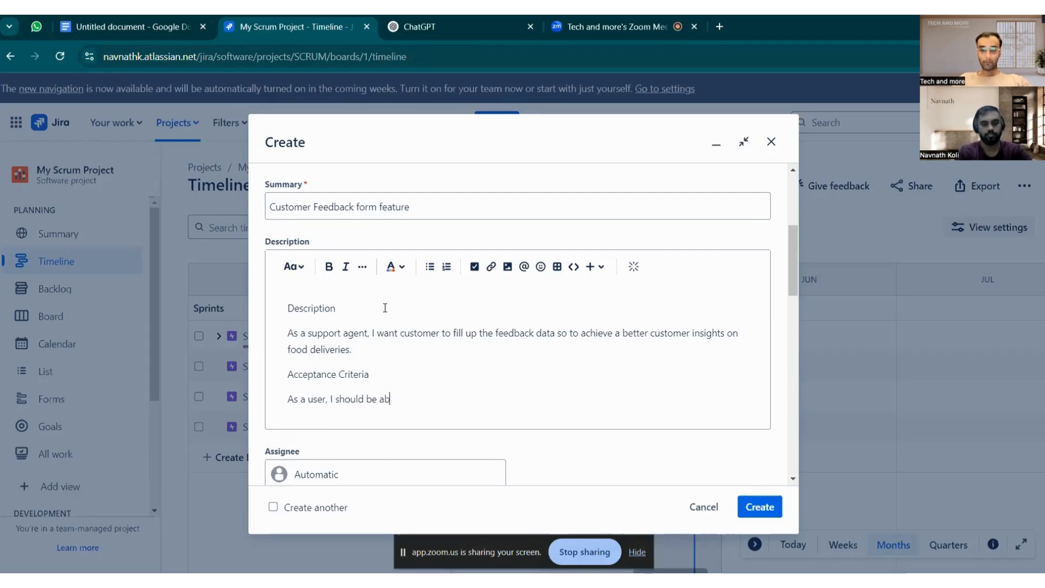
pyautogui.write('le to see ')
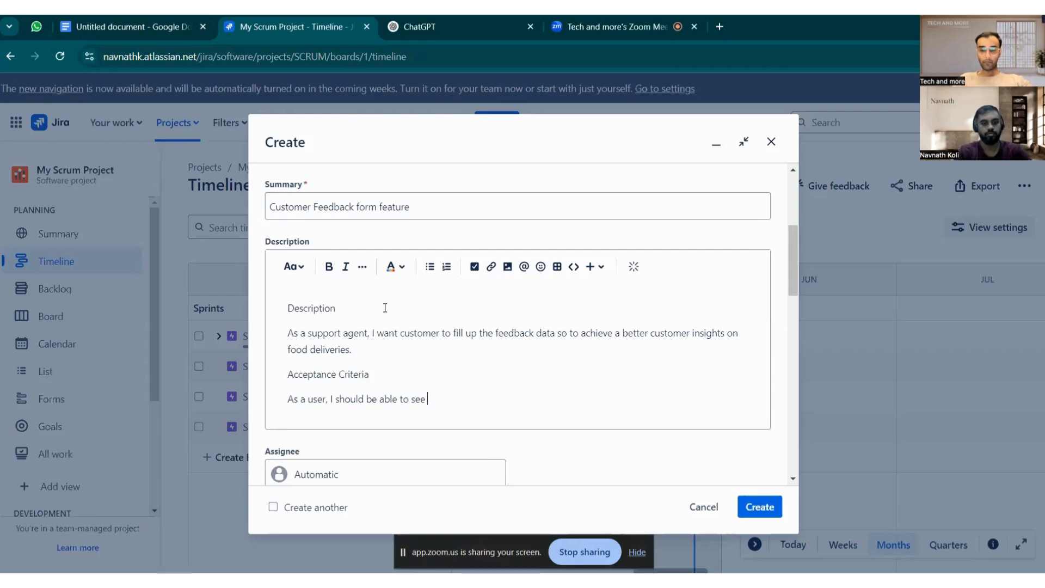
# Step: Continue the acceptance criterion with "an pop up messages right after"
pyautogui.write('an po')
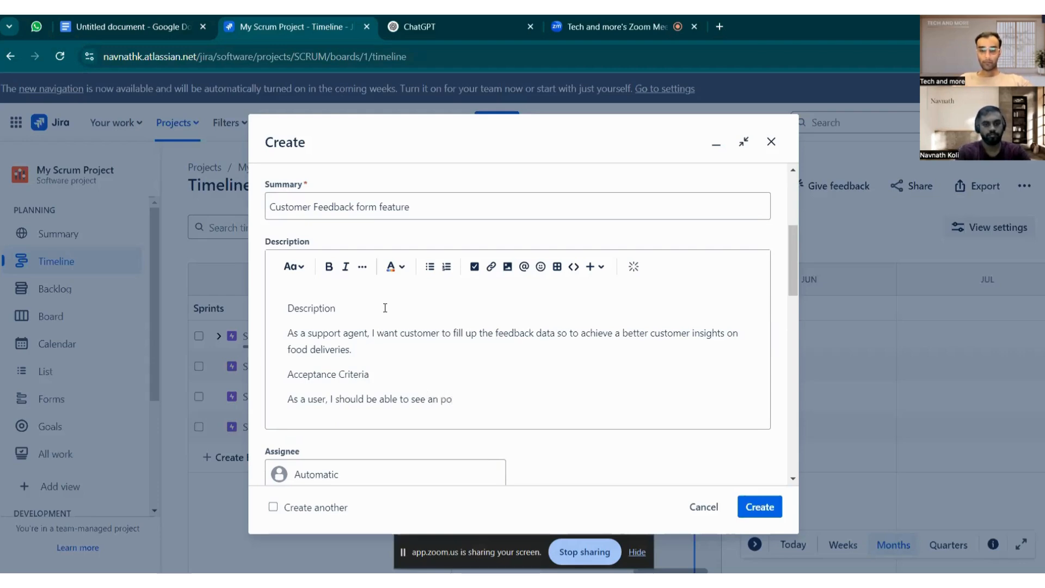
pyautogui.write('p up ')
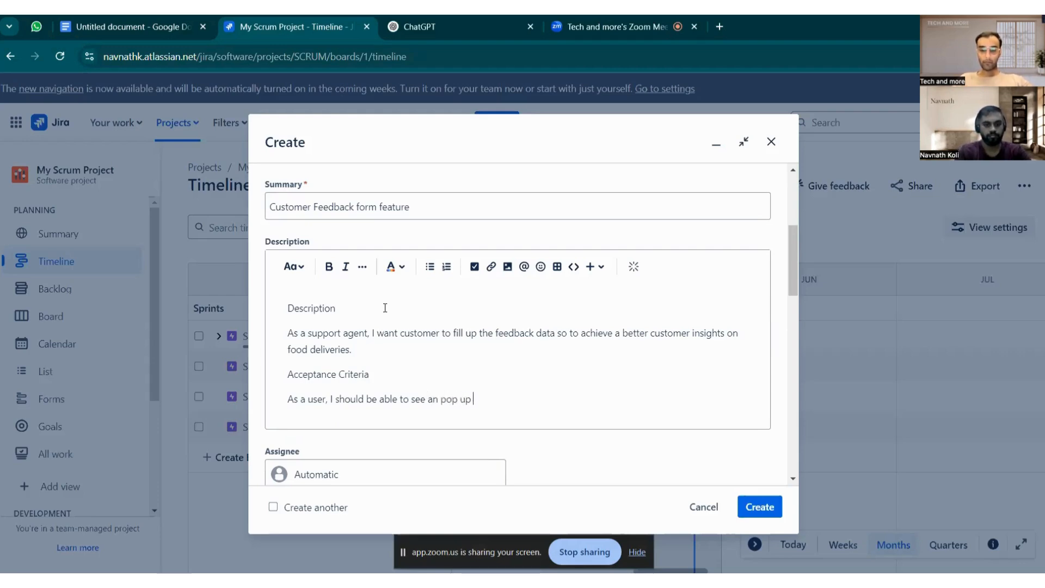
pyautogui.write('message')
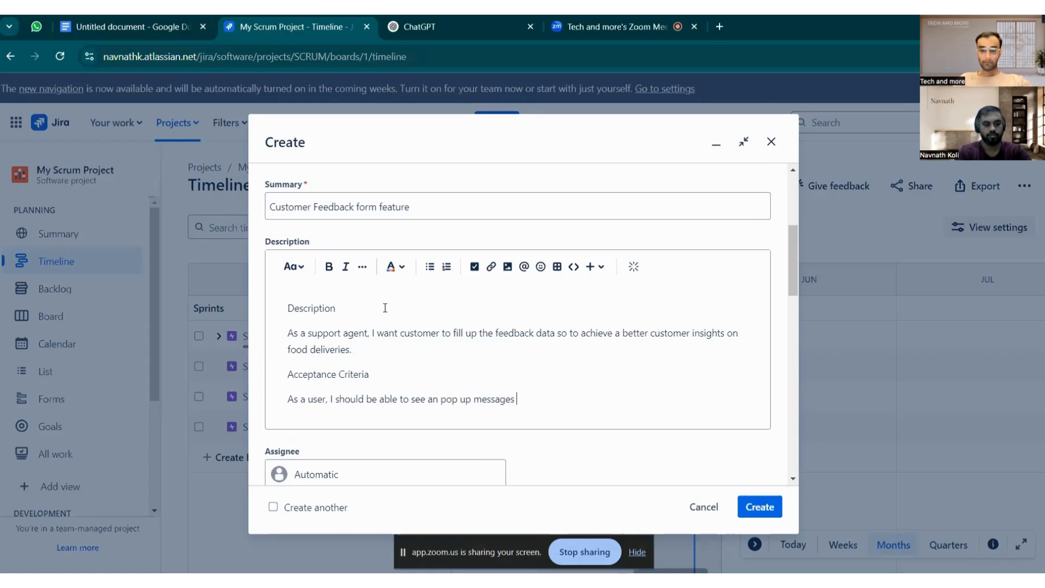
pyautogui.write('s right')
pyautogui.press('BackSpace')
pyautogui.press('BackSpace')
pyautogui.write('right after')
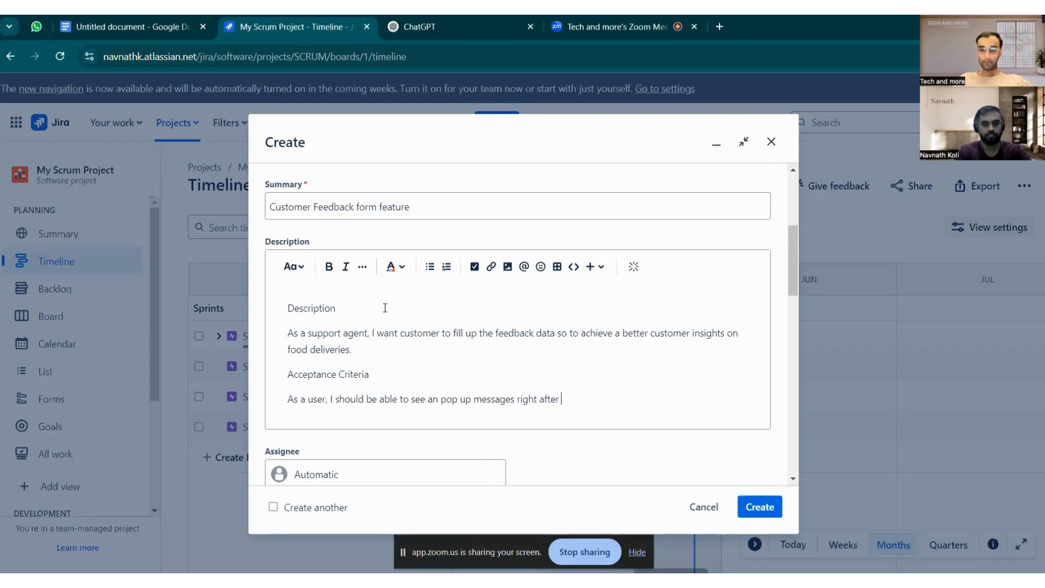
# Step: Continue the acceptance criterion with "order is marked delivered as"
pyautogui.write(' order is mar')
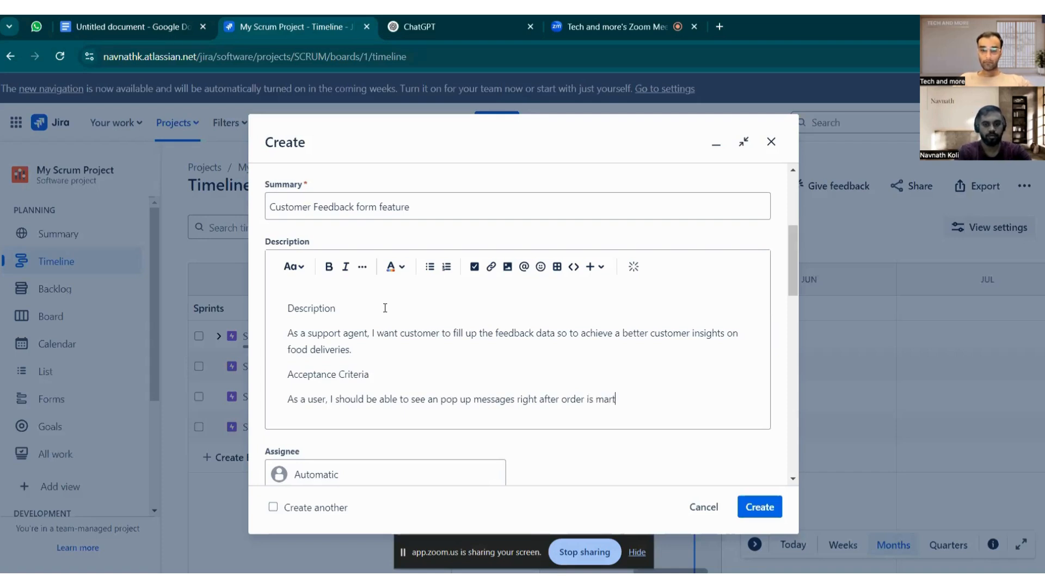
pyautogui.write('ked ')
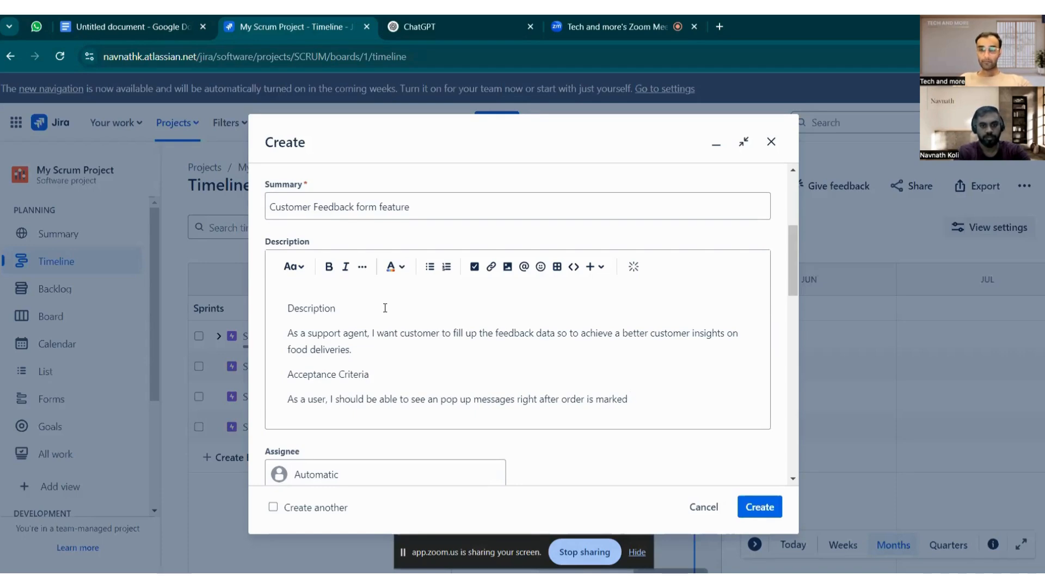
pyautogui.write('delive')
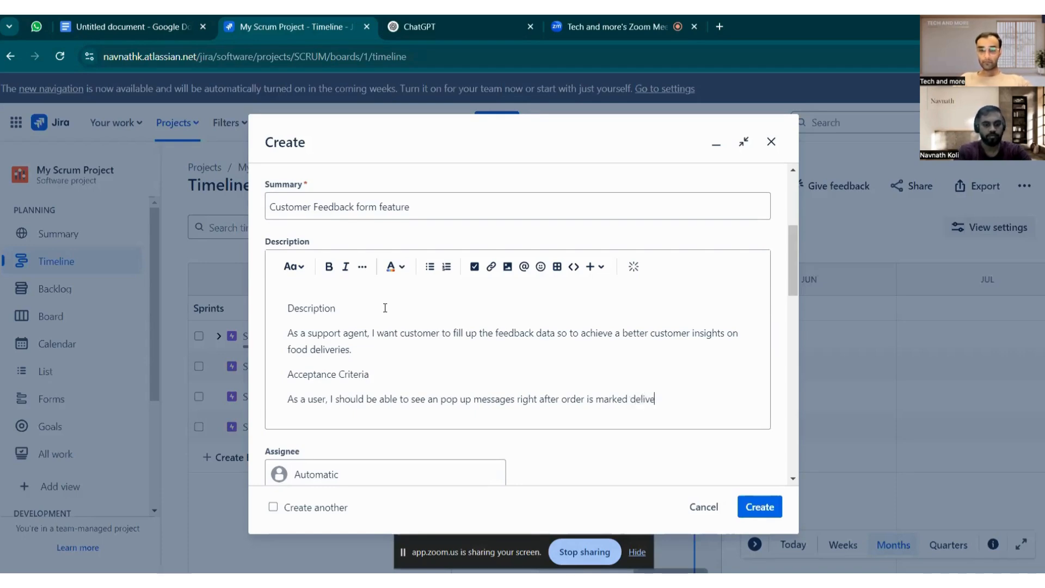
pyautogui.write('red as ')
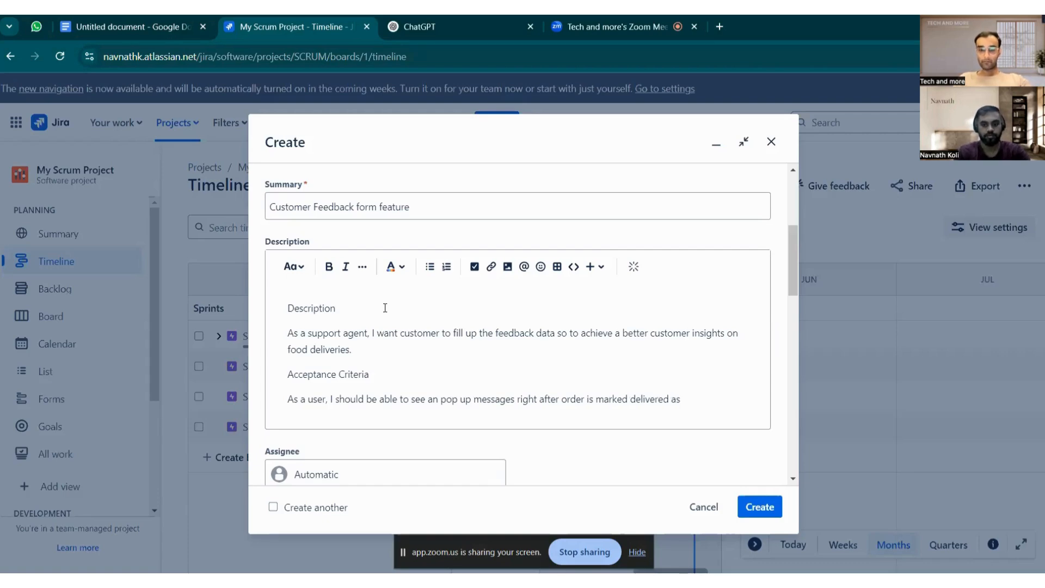
# Step: Complete the first acceptance criterion with the message 'Order delivered, would love to hear more from you' in single quotes
pyautogui.write("'Order de")
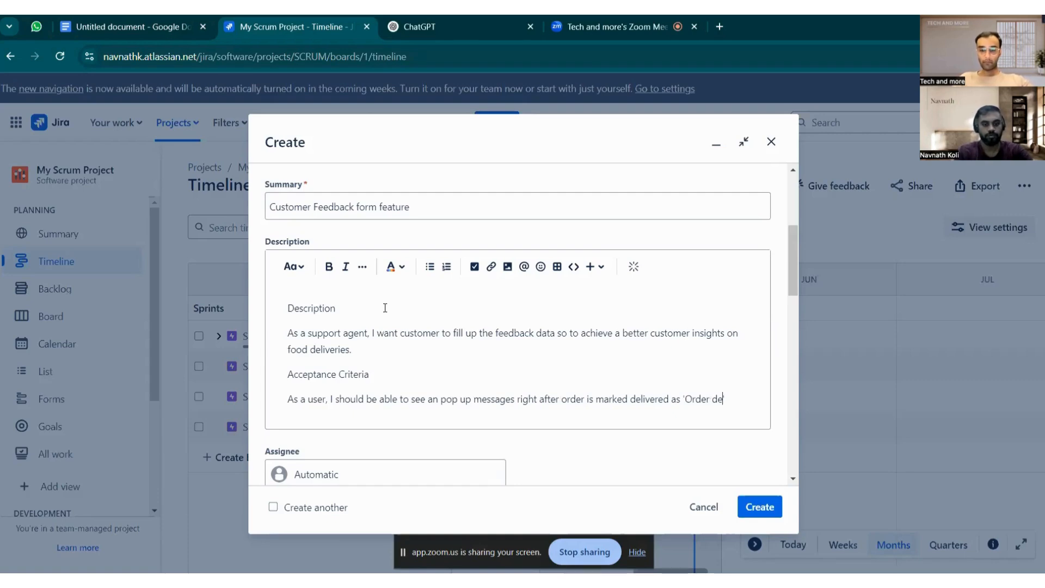
pyautogui.write('livered')
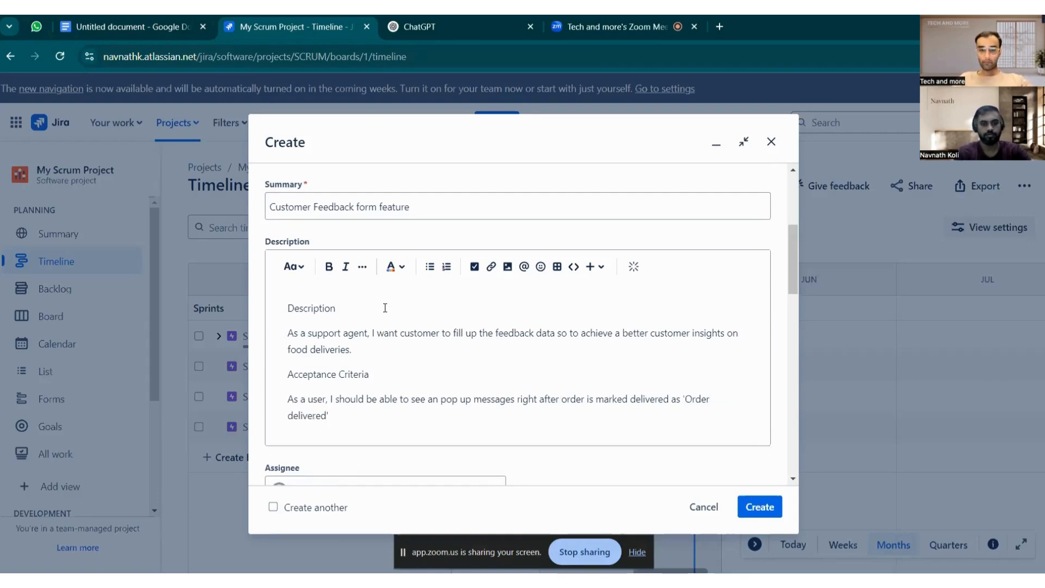
pyautogui.write("'")
pyautogui.write(', ')
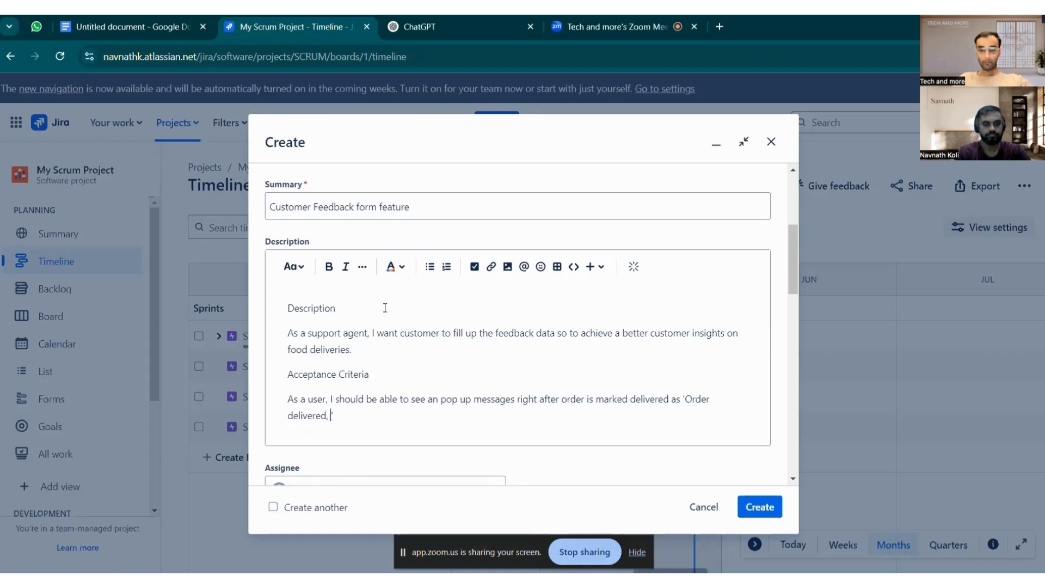
pyautogui.write('woul')
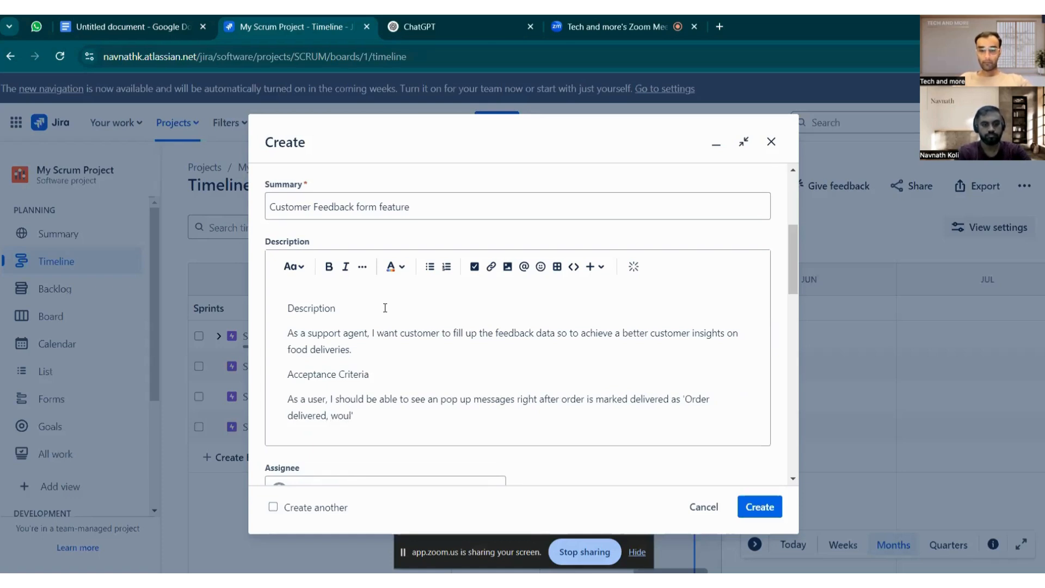
pyautogui.write('d ')
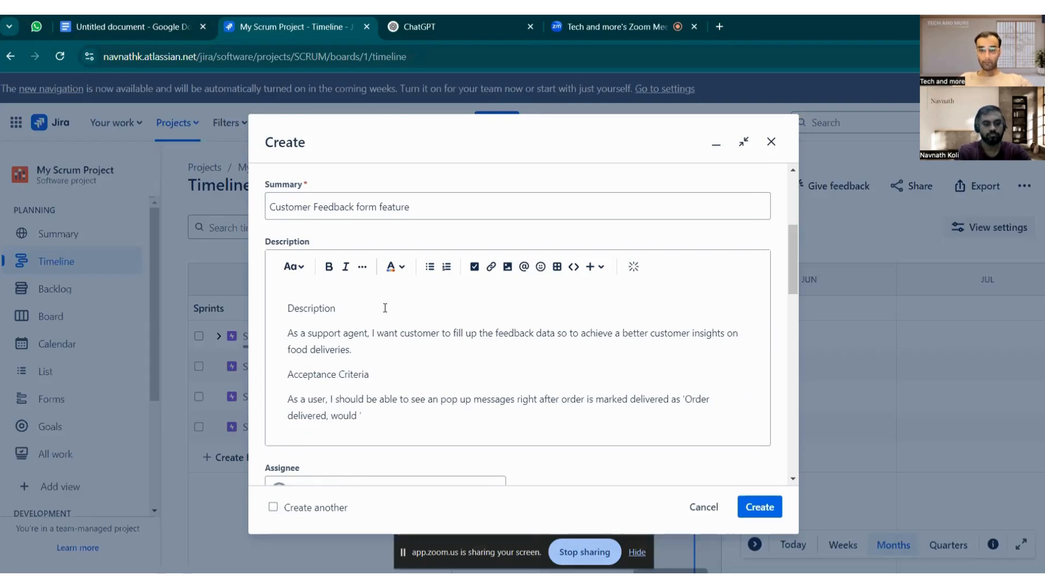
pyautogui.write('love to h')
pyautogui.write('ear mo')
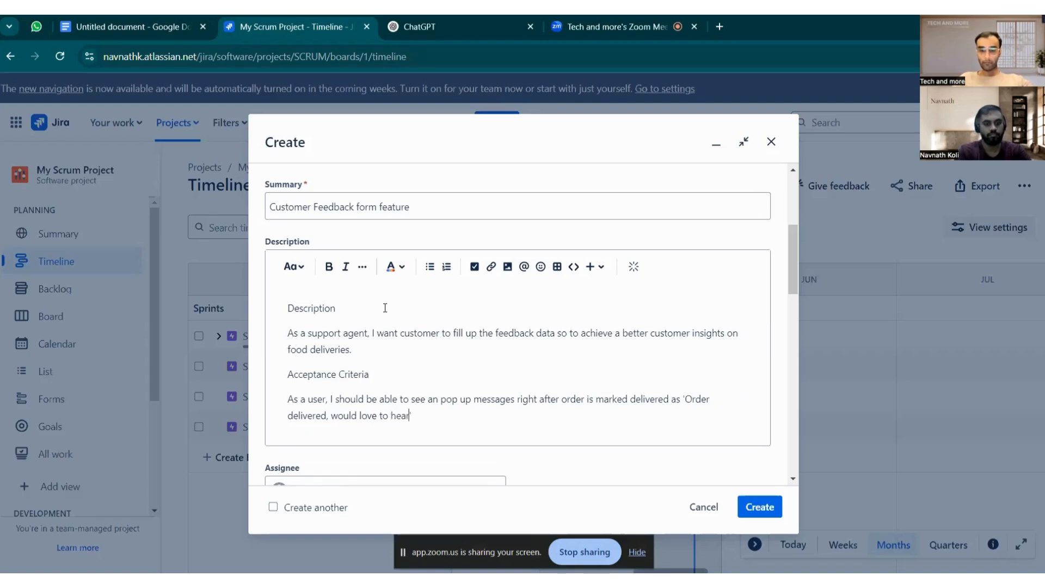
pyautogui.write('re from y')
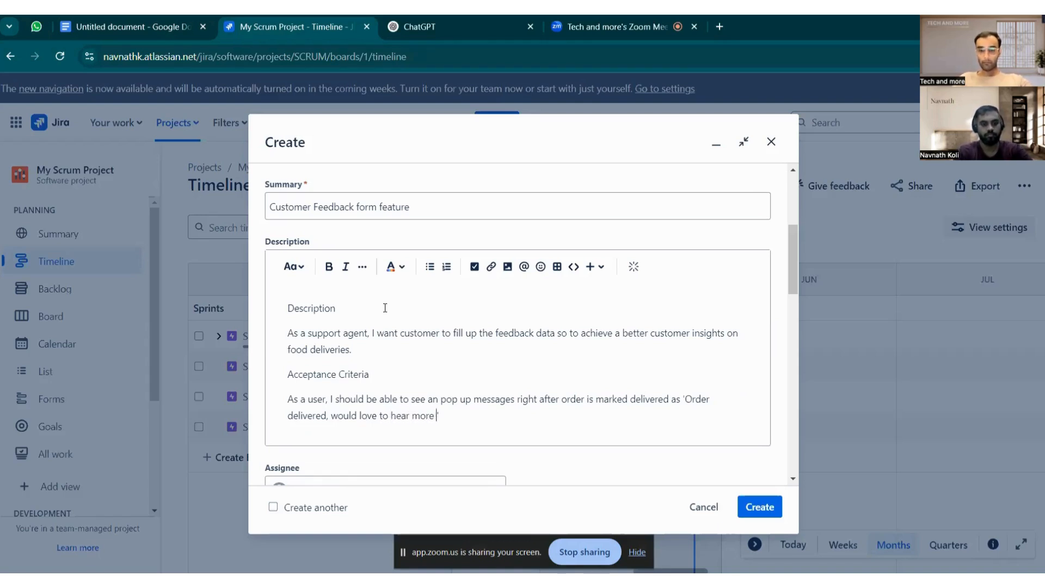
pyautogui.write("ou'")
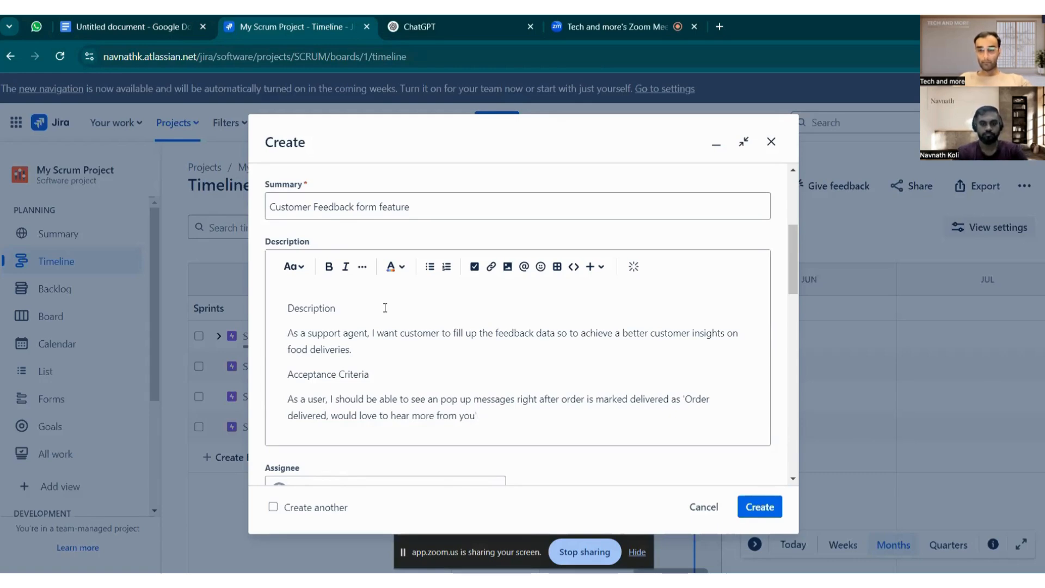
# Step: Begin a second acceptance criterion on a new line with "As a user I should be see"
pyautogui.press('Return')
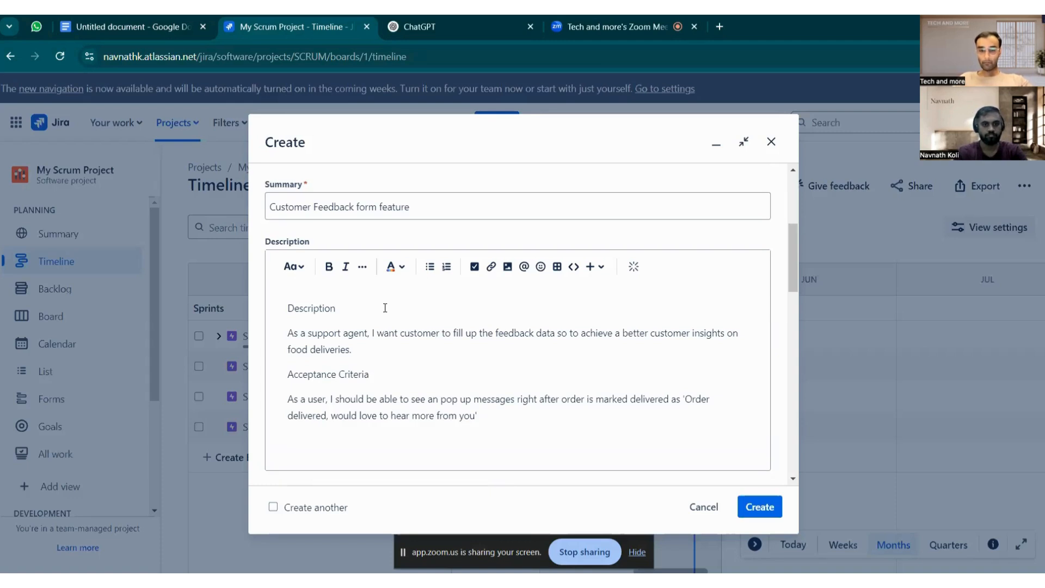
pyautogui.write('As ')
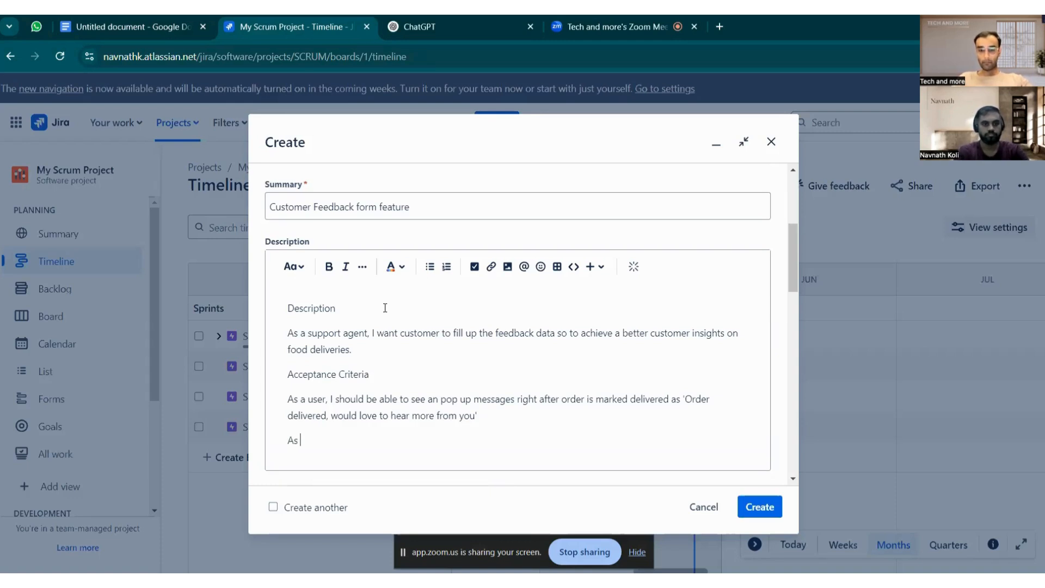
pyautogui.write('a us')
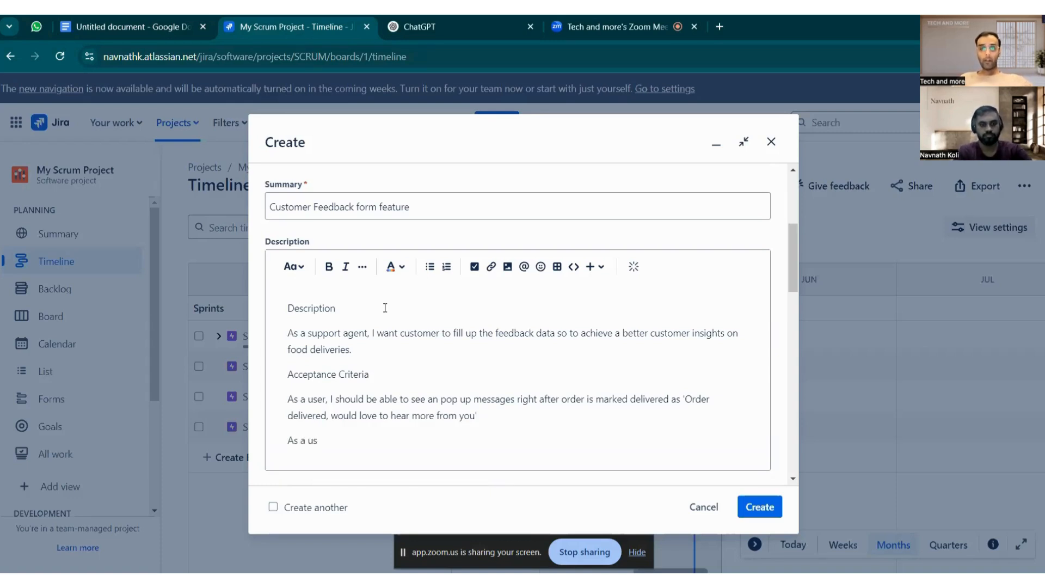
pyautogui.write('er I should be')
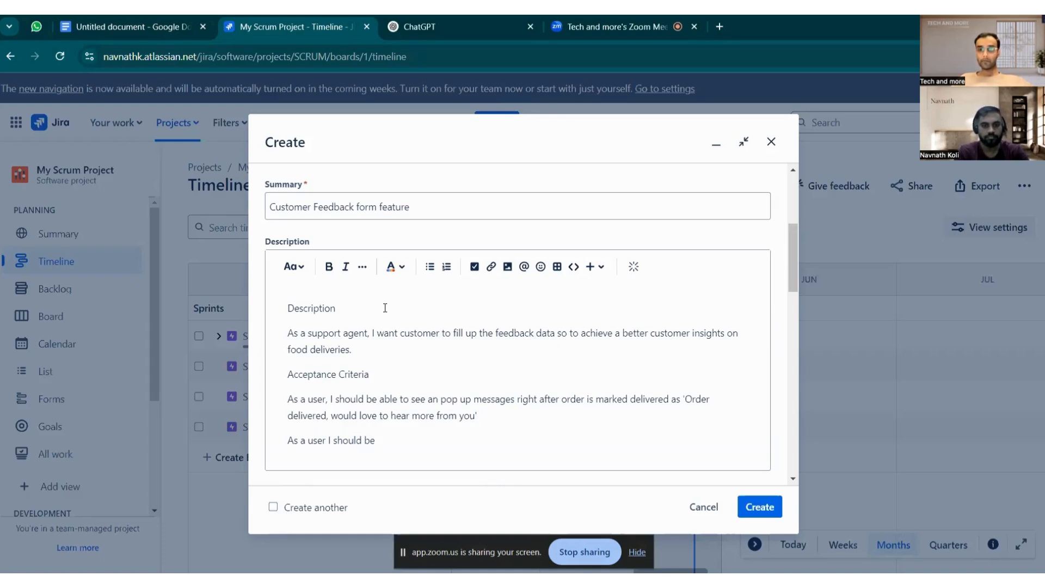
pyautogui.write('see')
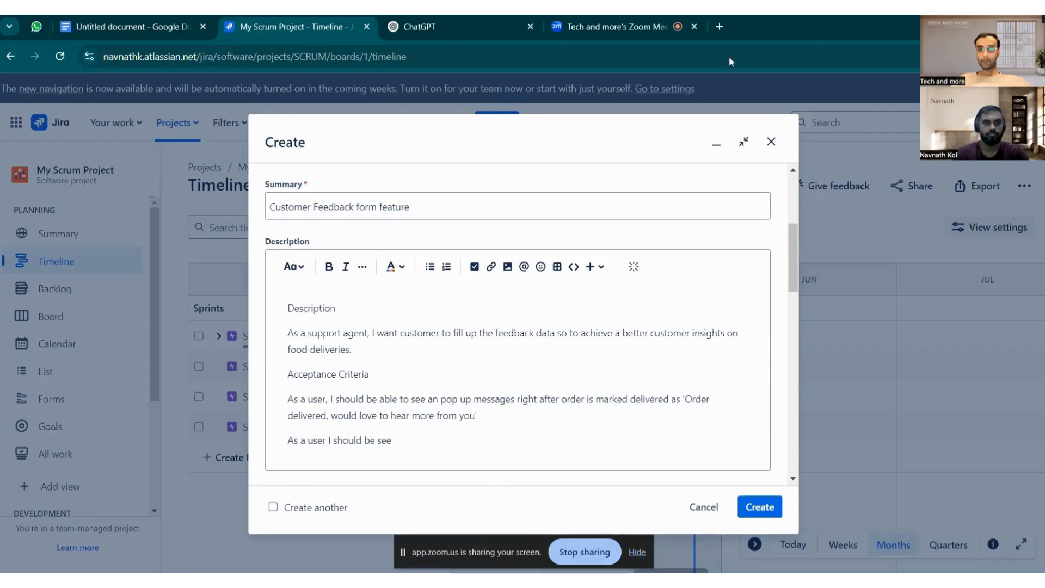
# Step: Check the requirements in the Google Docs document, and back in the Jira story replace "see" in the second criterion with "able to"
pyautogui.click(106, 24)
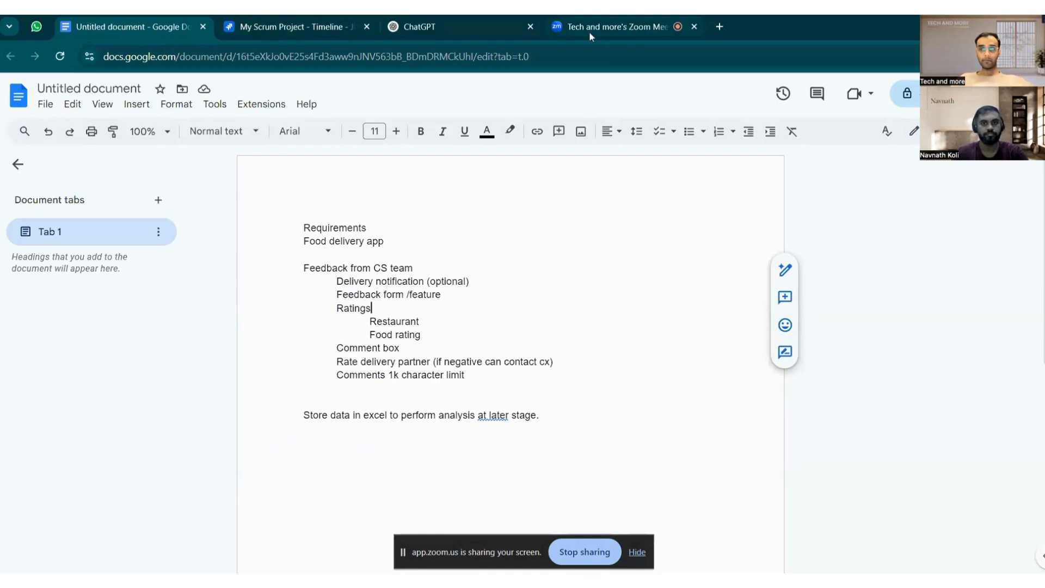
pyautogui.click(309, 26)
pyautogui.write('see')
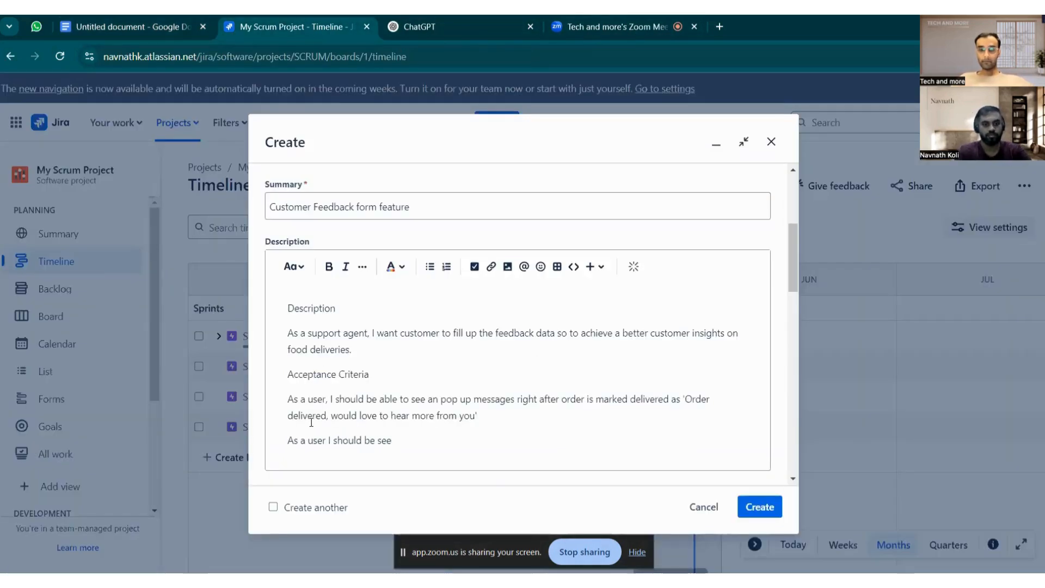
pyautogui.press('BackSpace')
pyautogui.press('BackSpace')
pyautogui.press('BackSpace')
pyautogui.press('BackSpace')
pyautogui.press('BackSpace')
pyautogui.press('BackSpace')
pyautogui.write('ld be')
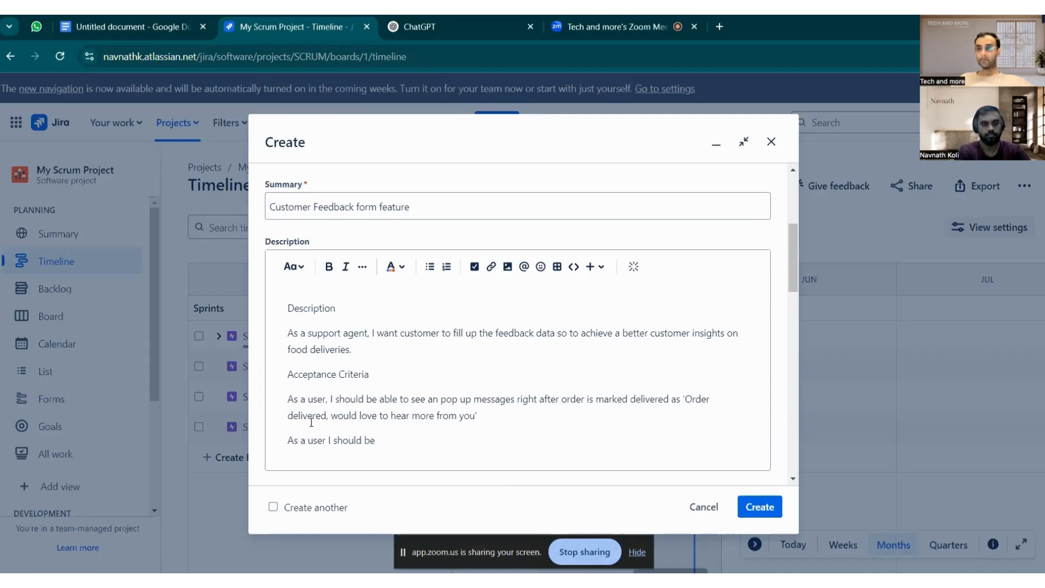
pyautogui.write(' able to')
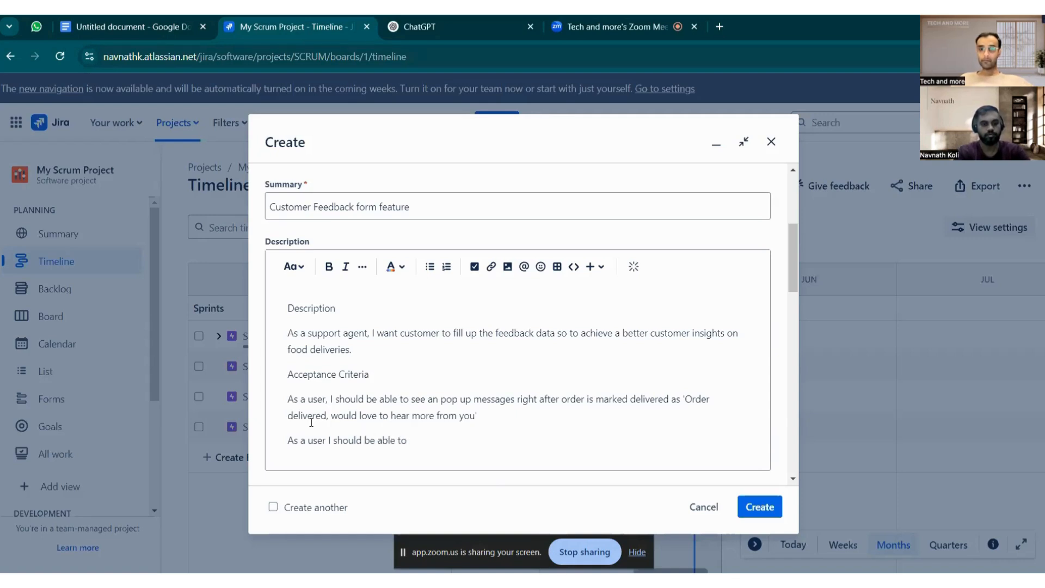
pyautogui.write(' visi')
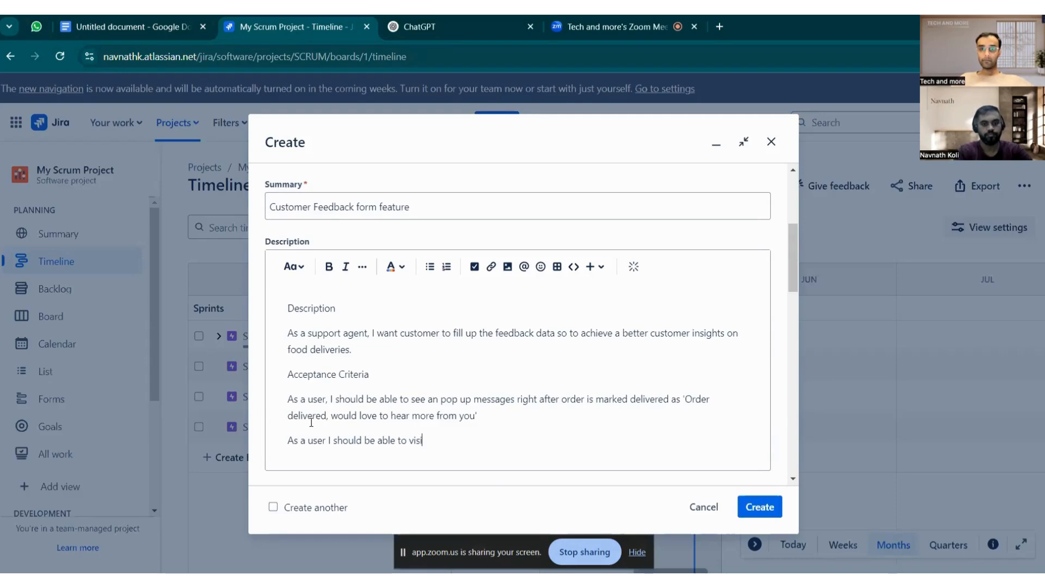
pyautogui.write('t the feed')
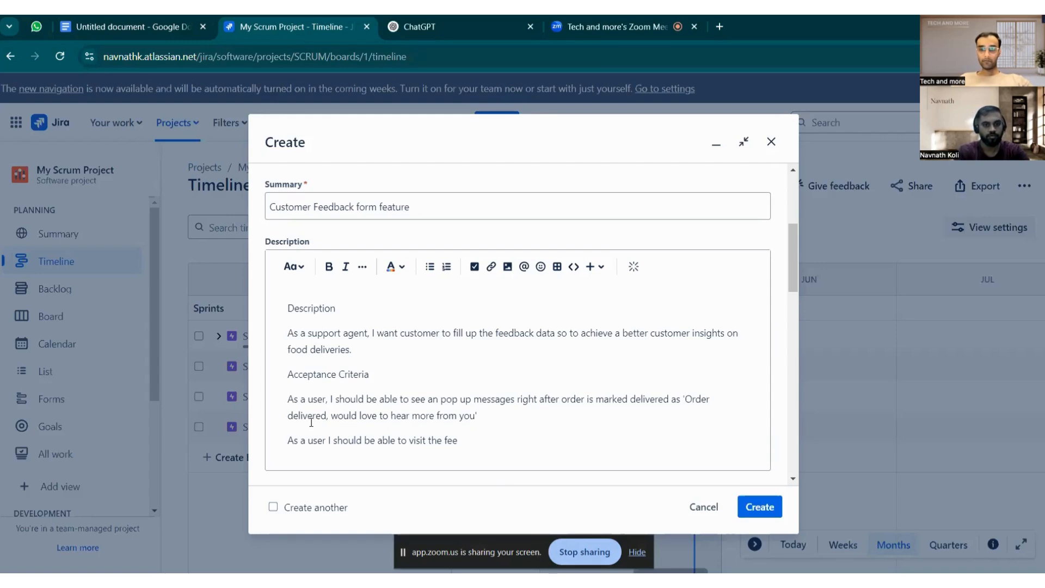
pyautogui.press('BackSpace')
pyautogui.press('BackSpace')
pyautogui.press('BackSpace')
pyautogui.press('BackSpace')
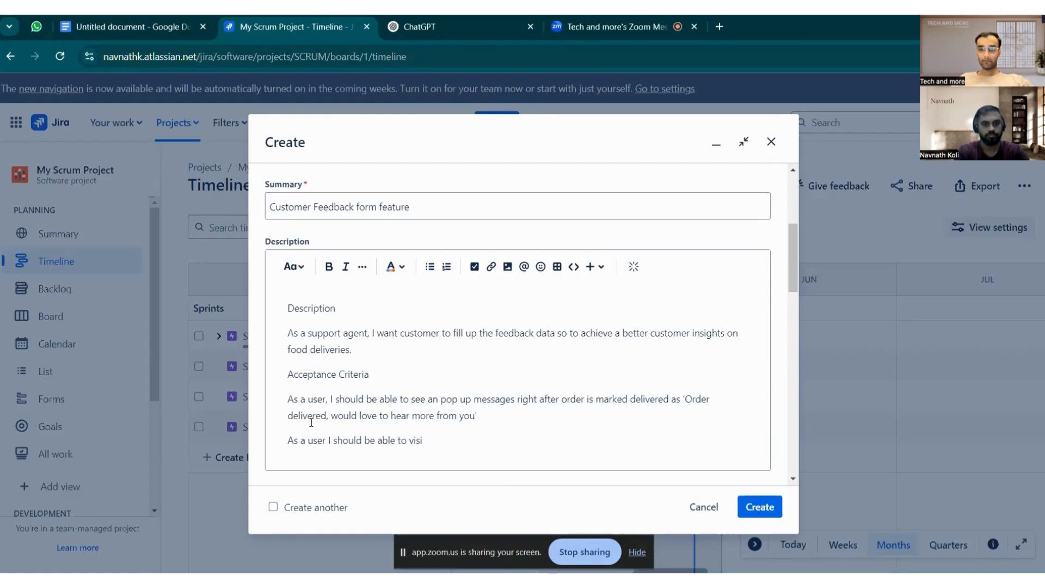
pyautogui.press('BackSpace')
# Step: Continue the second acceptance criterion with "see the feedback page with fields"
pyautogui.write('s')
pyautogui.write('e')
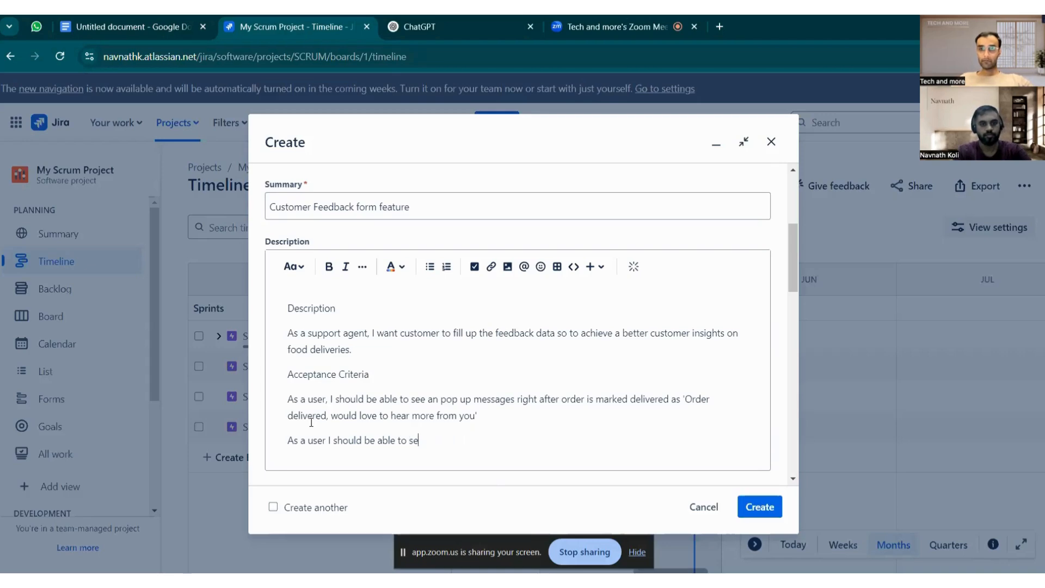
pyautogui.write('e the feed')
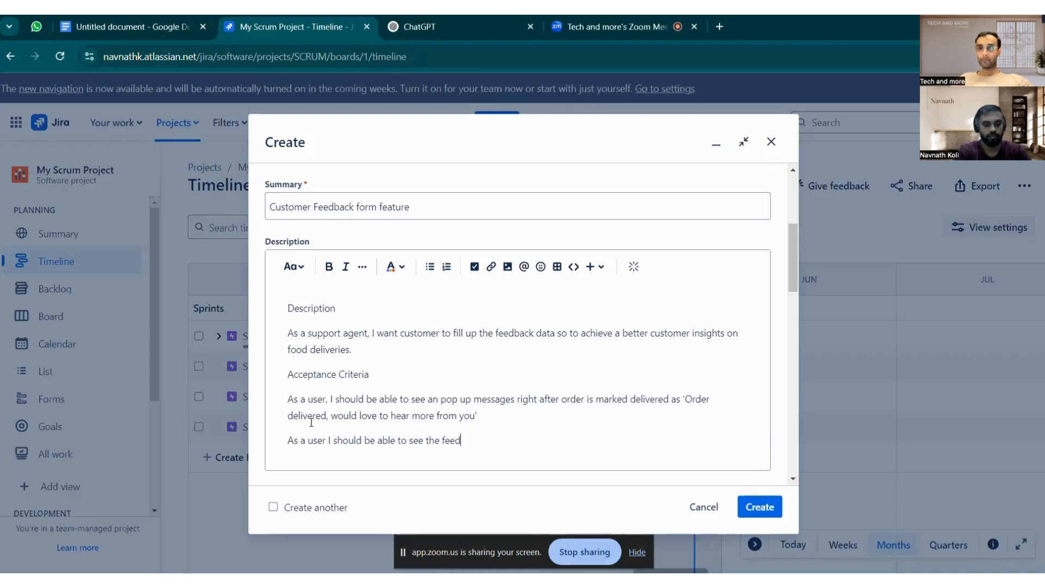
pyautogui.write('back ')
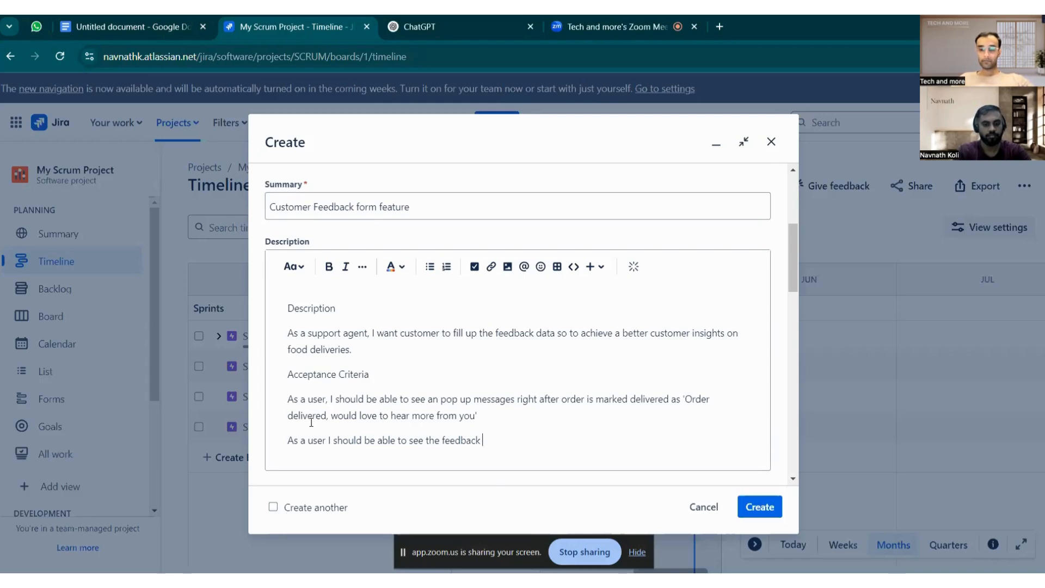
pyautogui.write('page with')
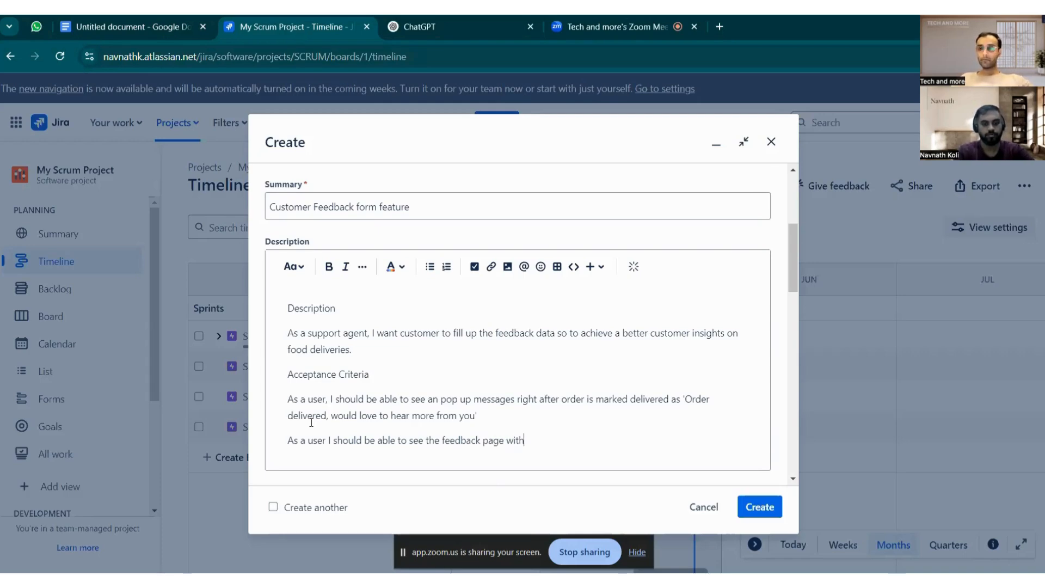
pyautogui.write(' f')
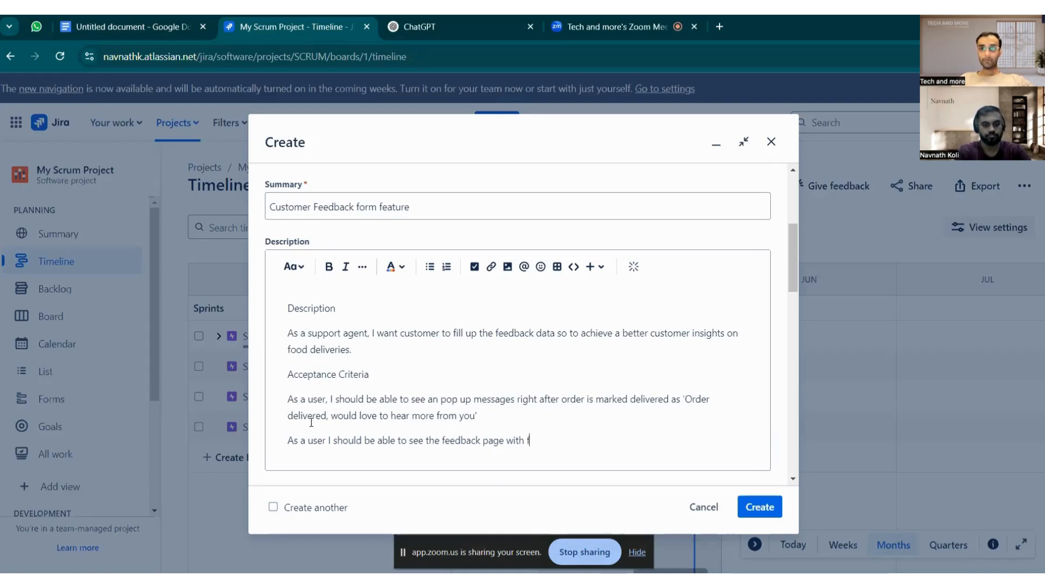
pyautogui.write('ields as')
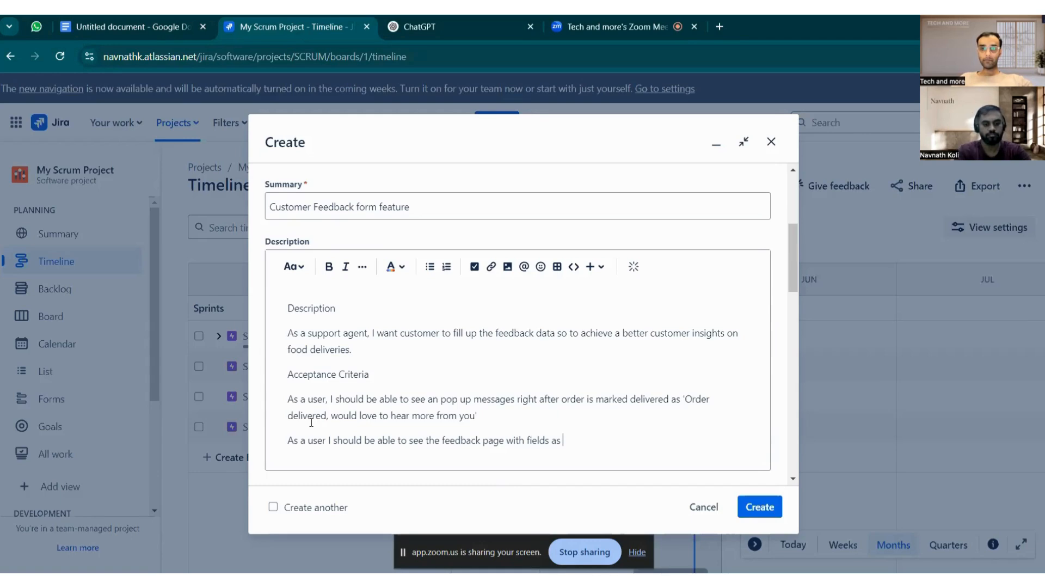
pyautogui.press('BackSpace')
pyautogui.press('BackSpace')
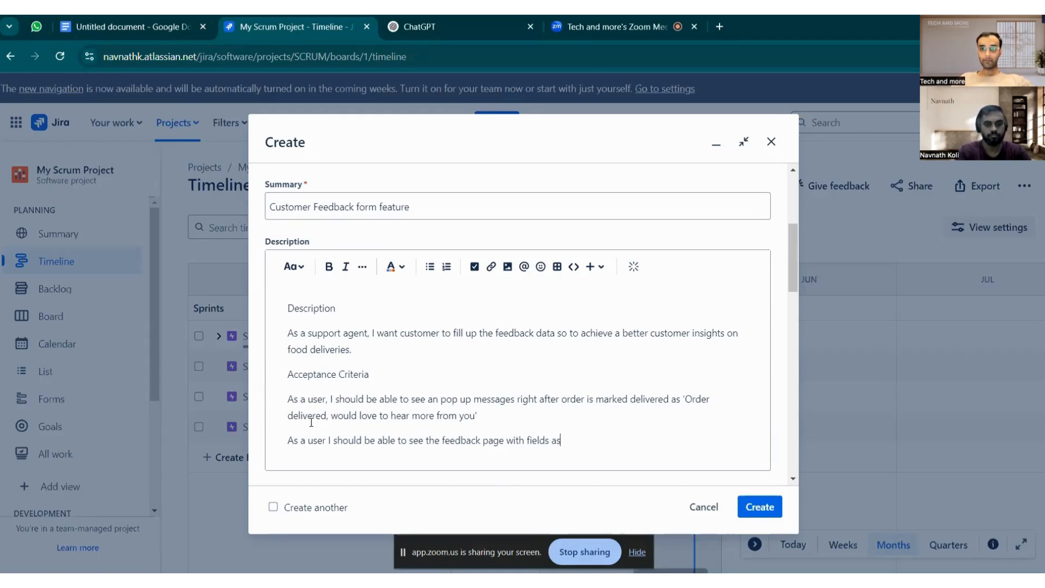
# Step: Continue the second acceptance criterion with "including restaurant name, food item"
pyautogui.write('inclu')
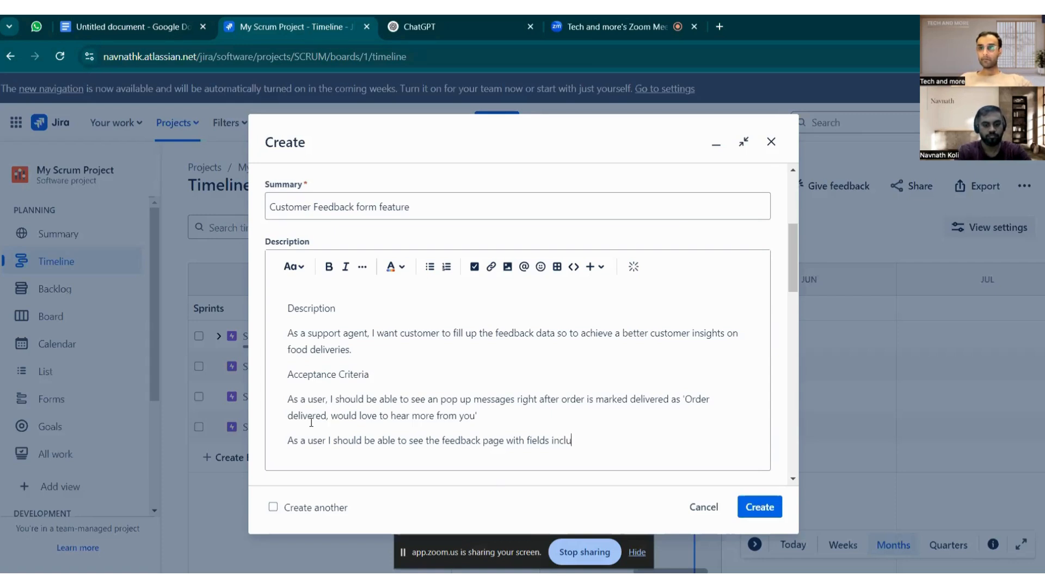
pyautogui.write('ding rest')
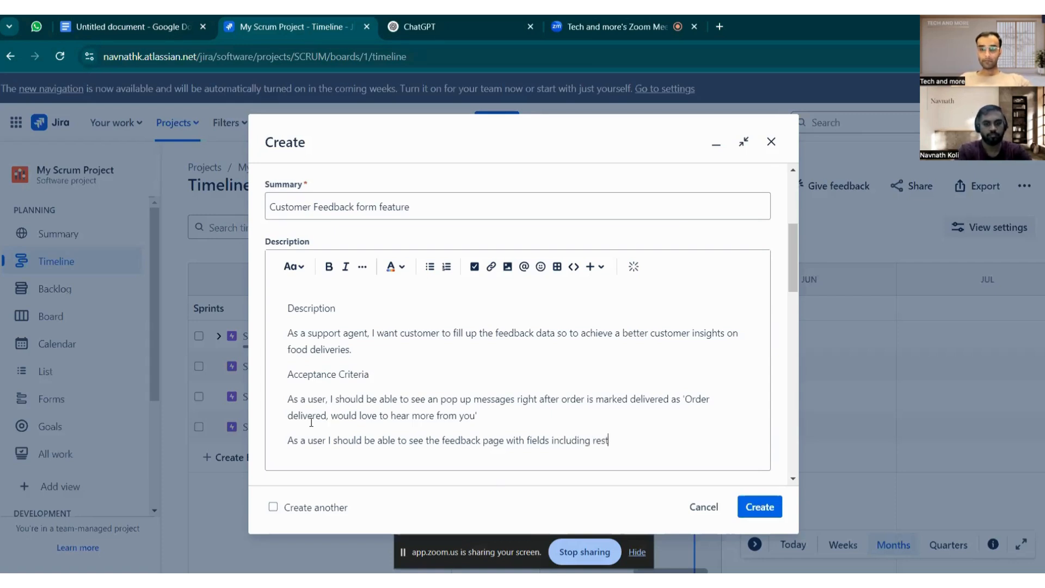
pyautogui.write('aurant an')
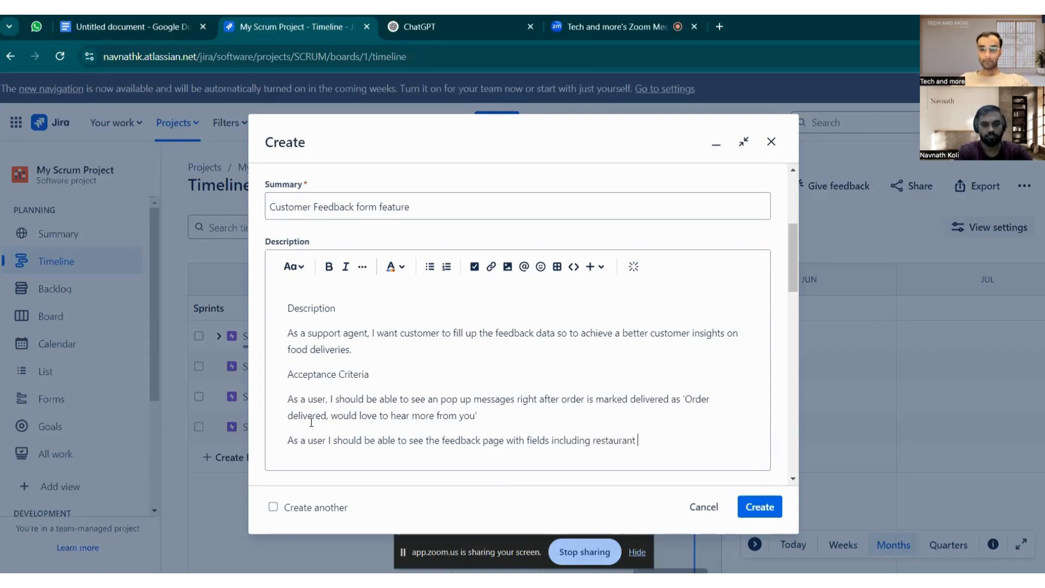
pyautogui.press('BackSpace')
pyautogui.press('BackSpace')
pyautogui.write('nam')
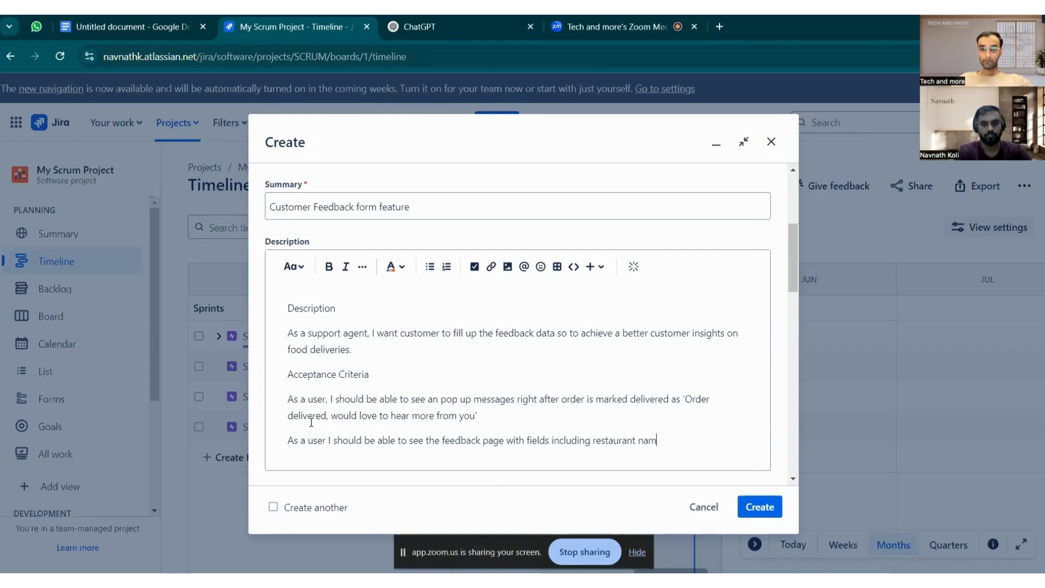
pyautogui.write('e, food')
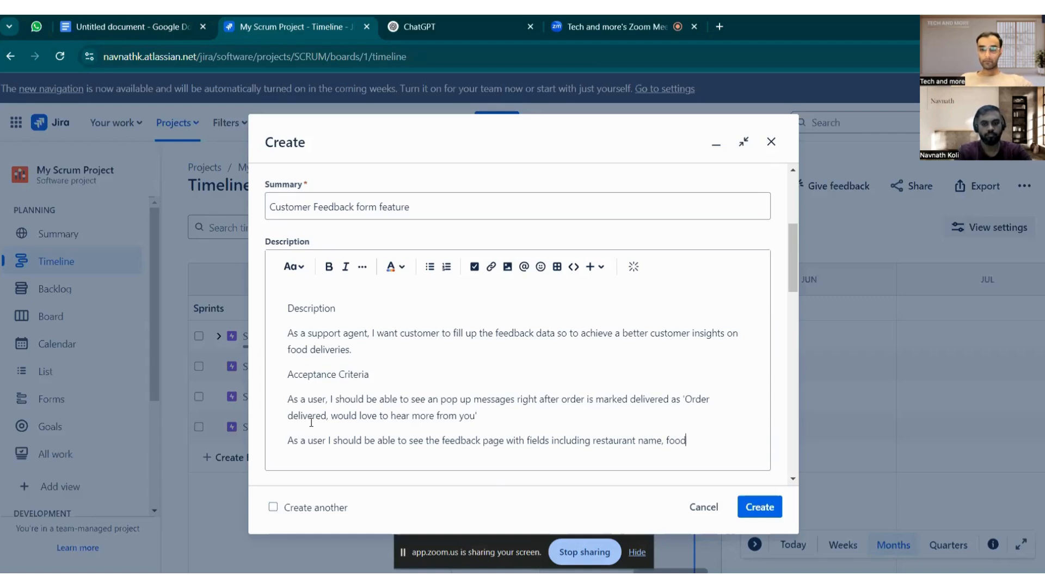
pyautogui.write(' item ')
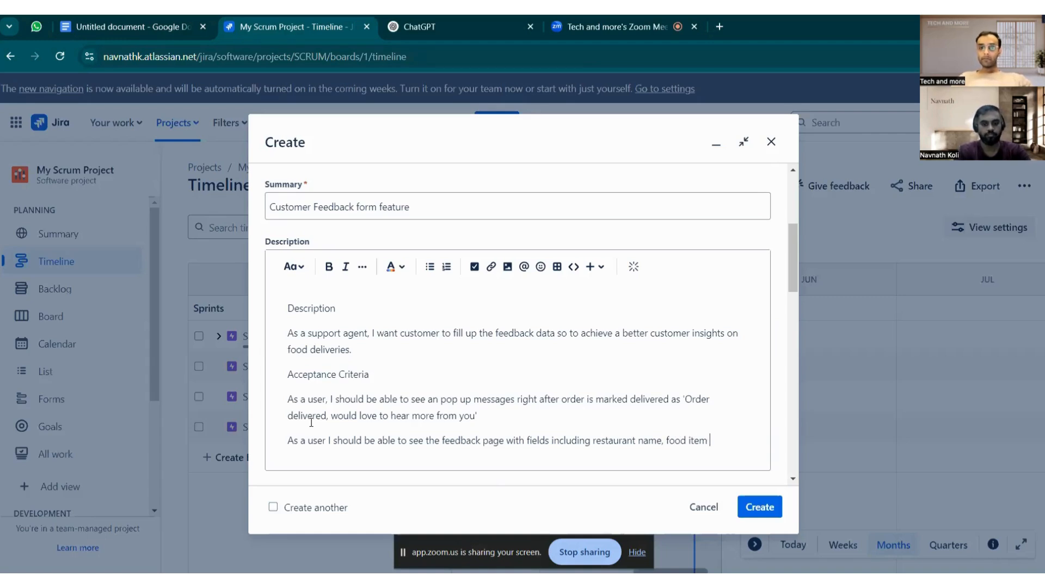
# Step: Complete the second acceptance criterion with "name and delivery partner name on the page"
pyautogui.write('name and ')
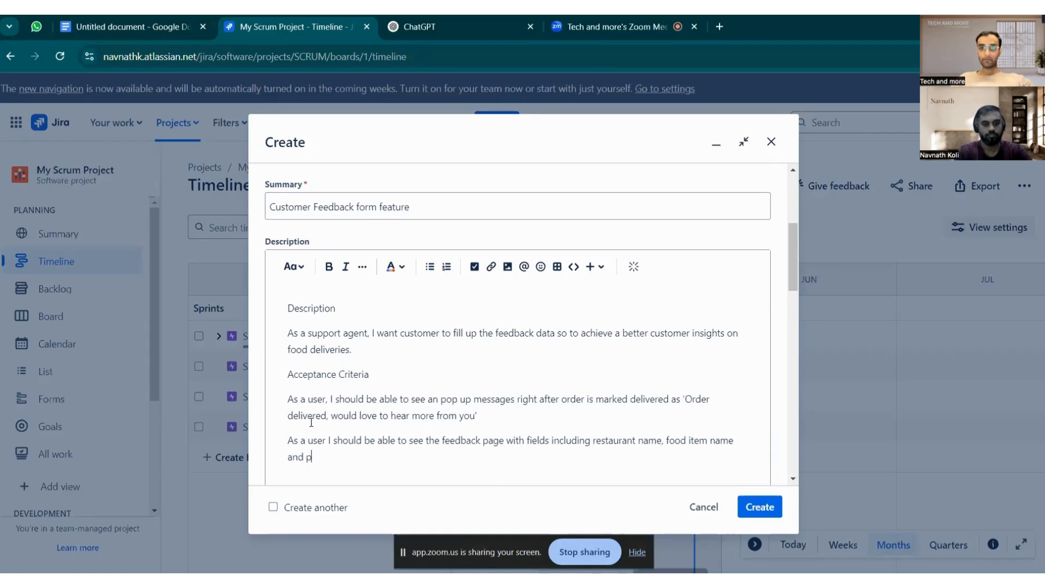
pyautogui.write('delivery ')
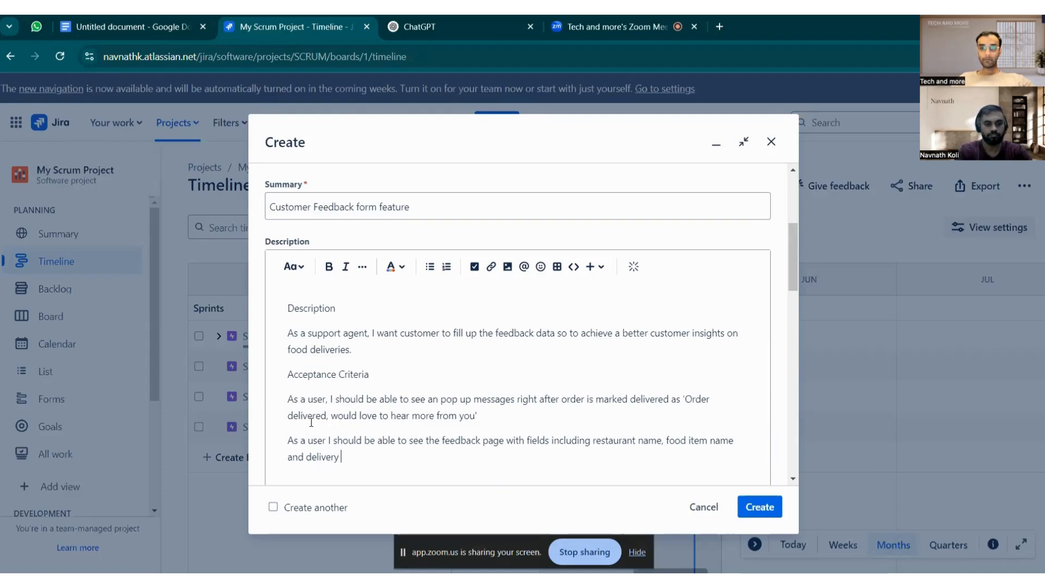
pyautogui.write('partner ')
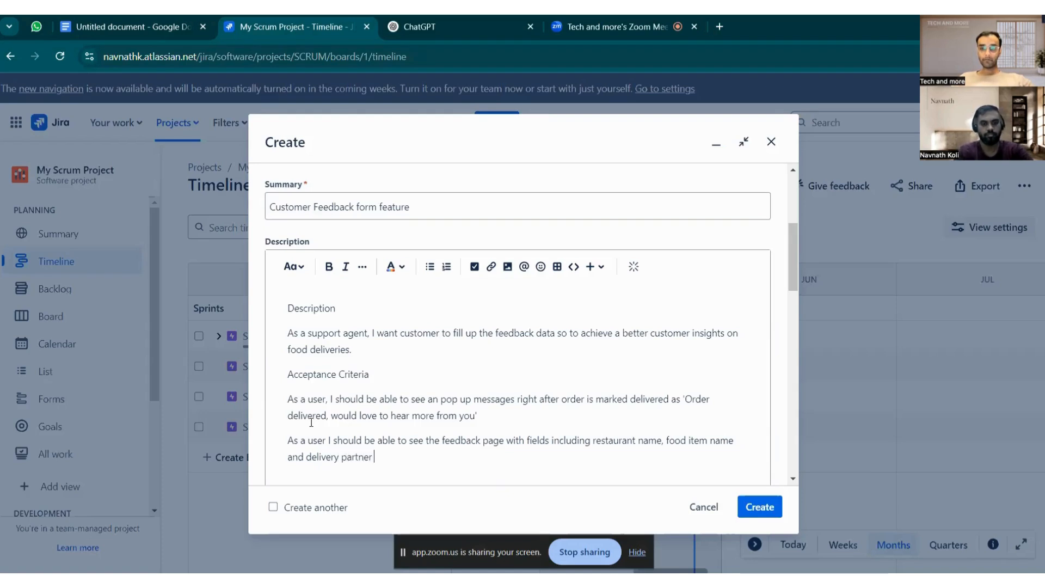
pyautogui.write('name')
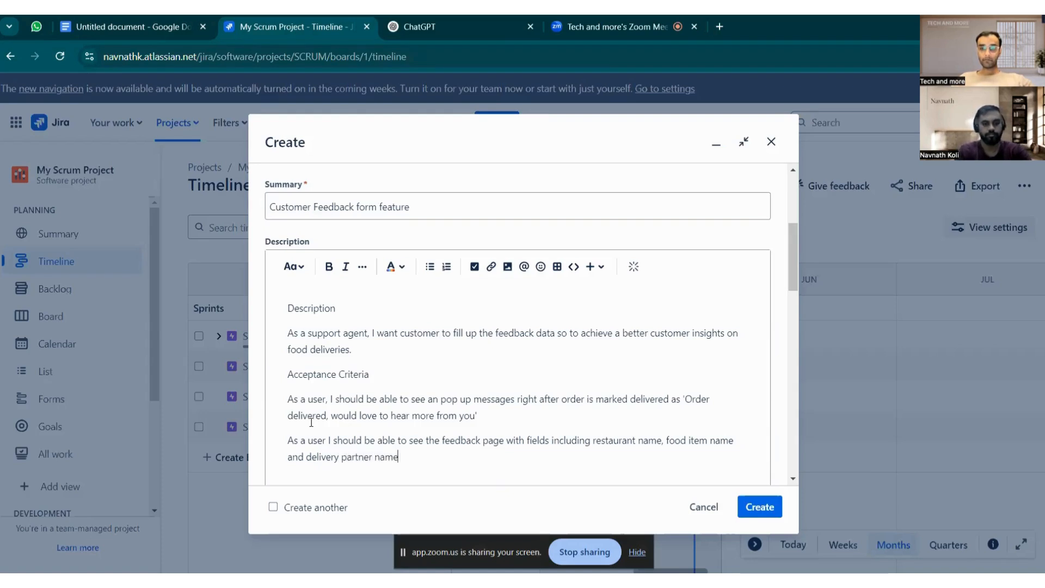
pyautogui.write(' o')
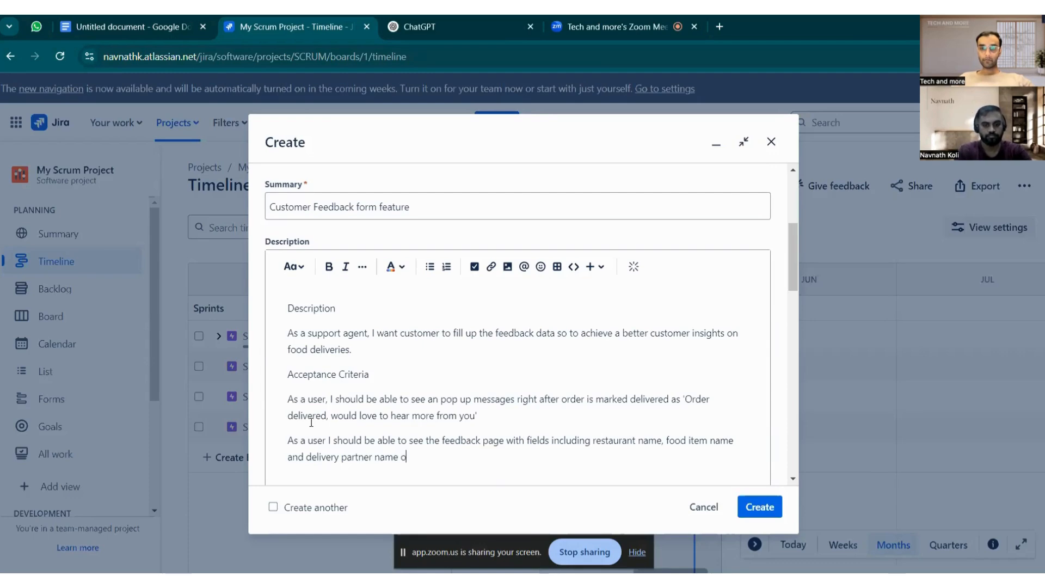
pyautogui.write('n the page')
# Step: Begin a third acceptance criterion on a new line with "I should be able to rate the food item and the restaraunts"
pyautogui.press('Return')
pyautogui.write('I')
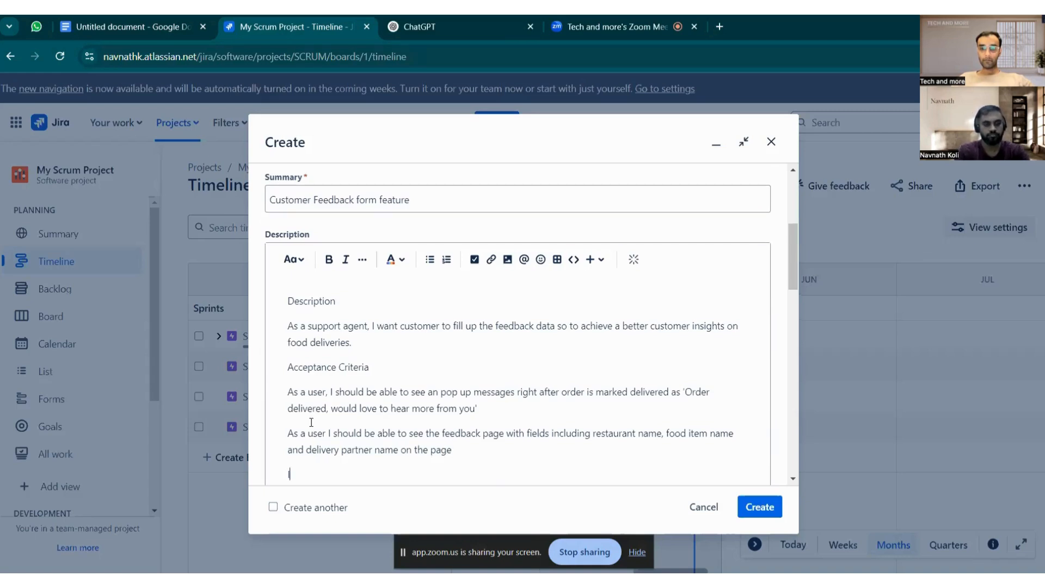
pyautogui.write(' should be')
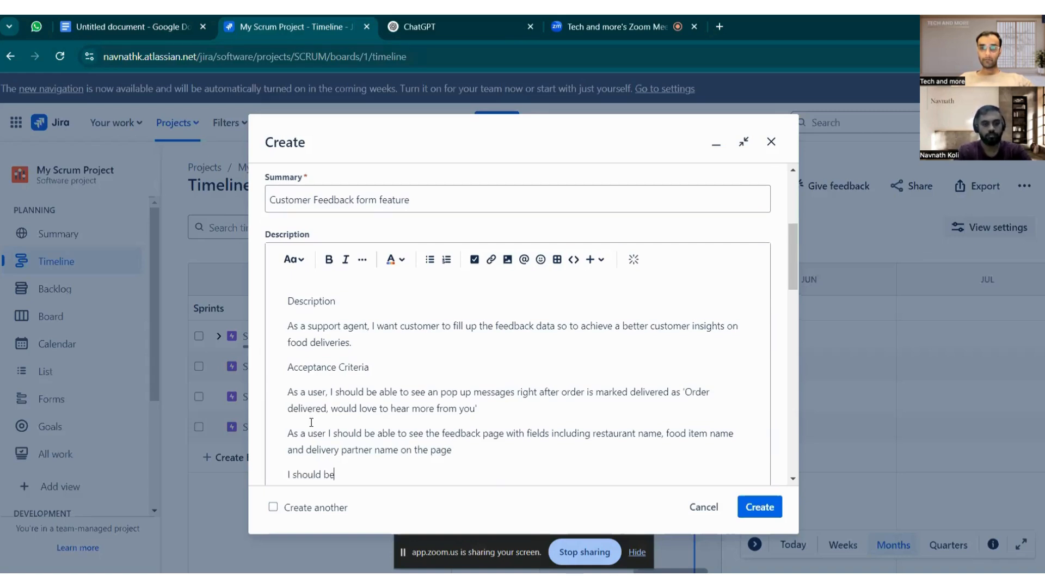
pyautogui.write(' able to rat')
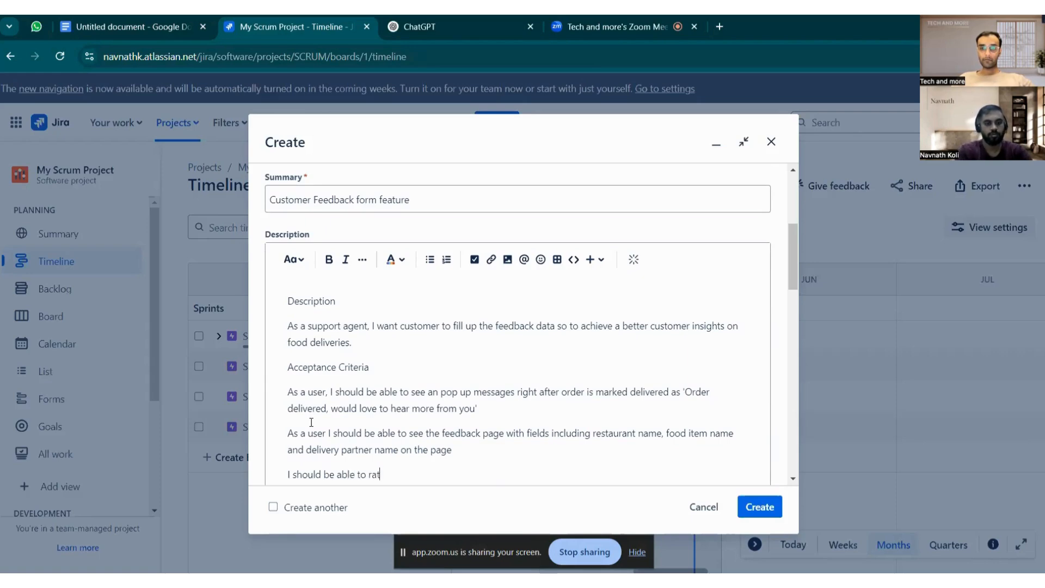
pyautogui.write('e the')
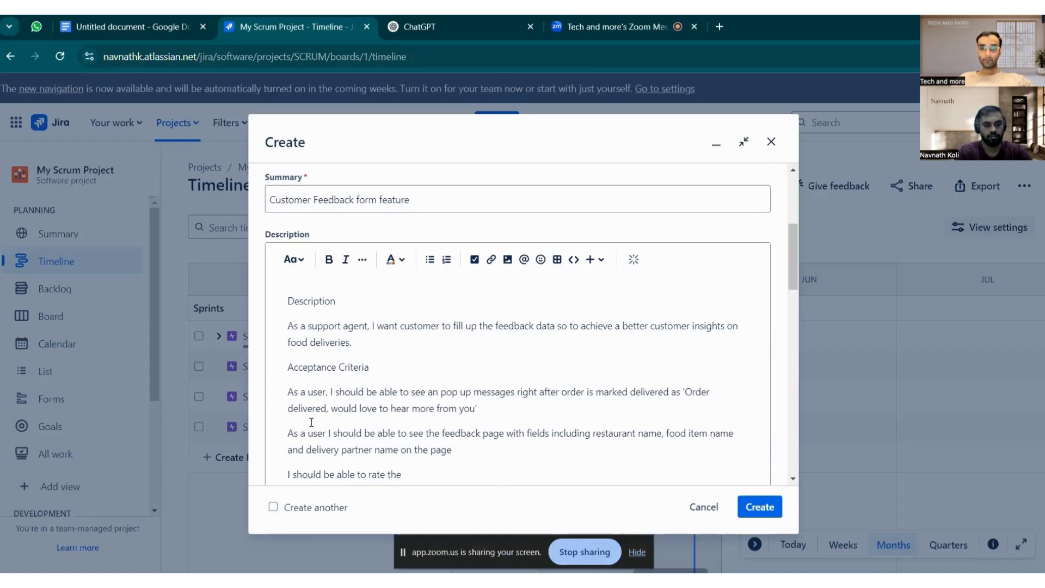
pyautogui.write(' food item and ')
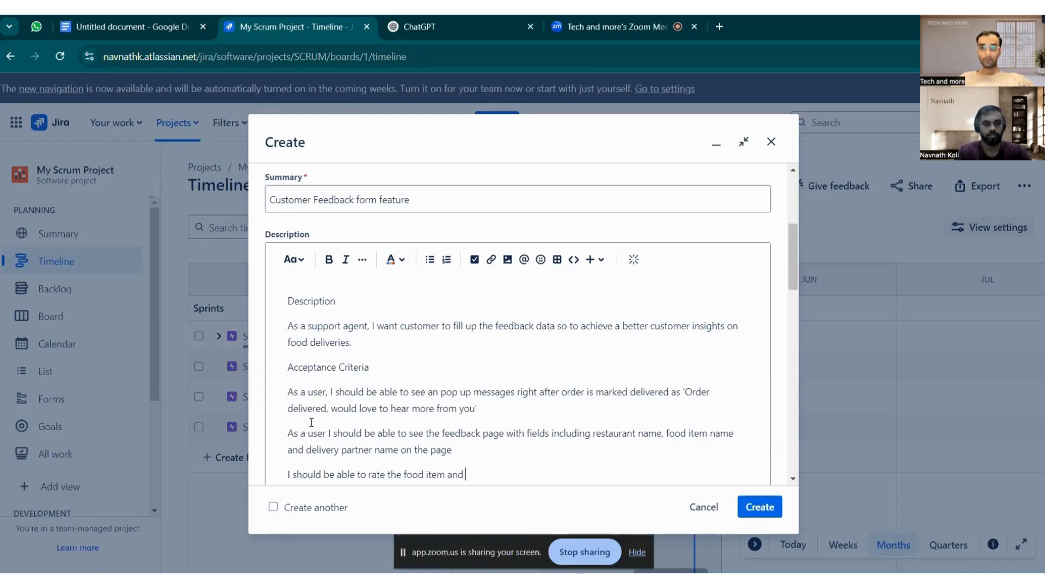
pyautogui.write('the restarur')
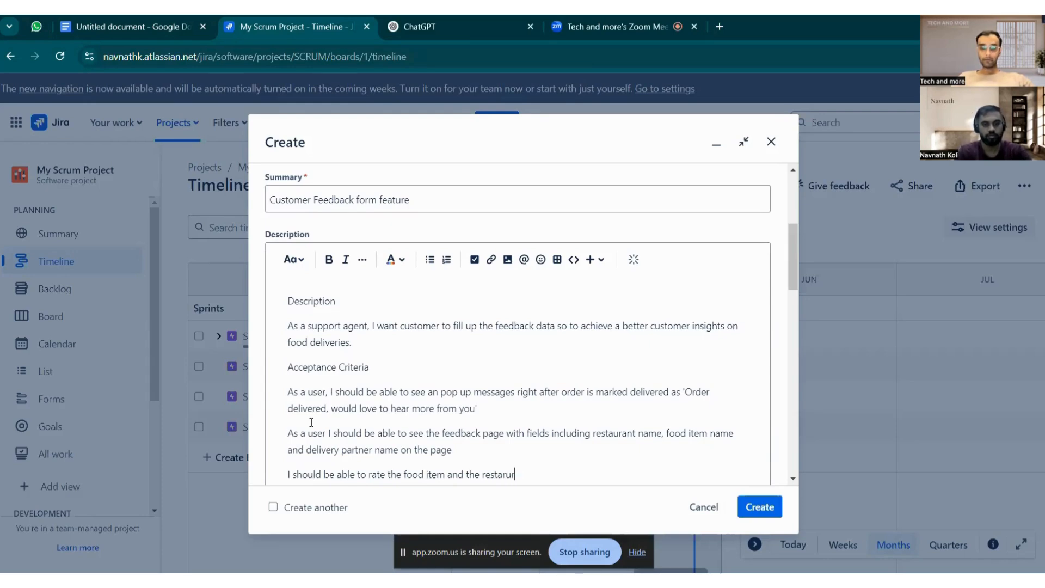
pyautogui.press('BackSpace')
pyautogui.press('BackSpace')
pyautogui.write('aunts')
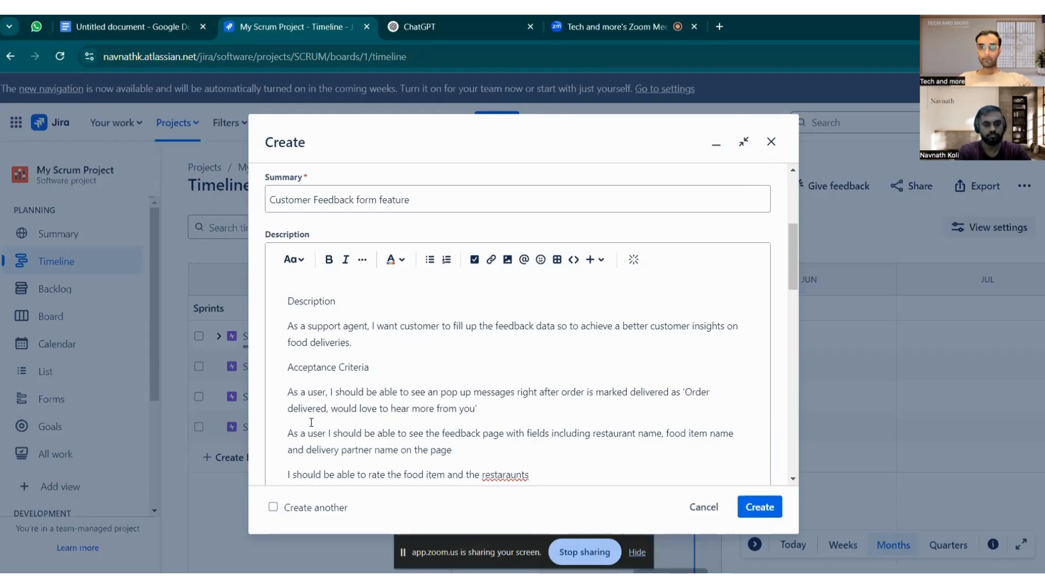
# Step: Continue the third acceptance criterion with the rating scale "within a range of 1 to 5"
pyautogui.write(' within ')
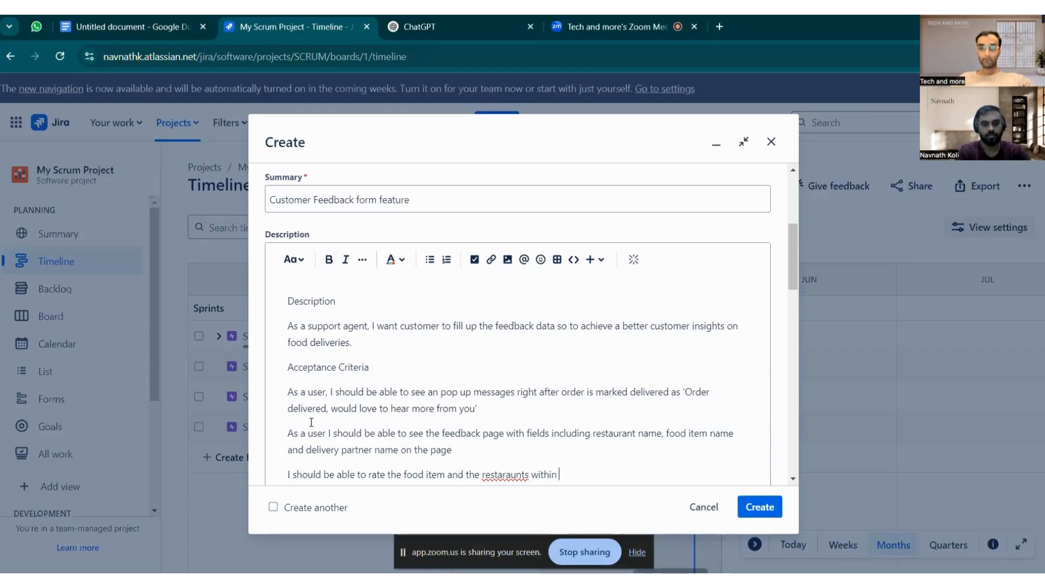
pyautogui.write('a range')
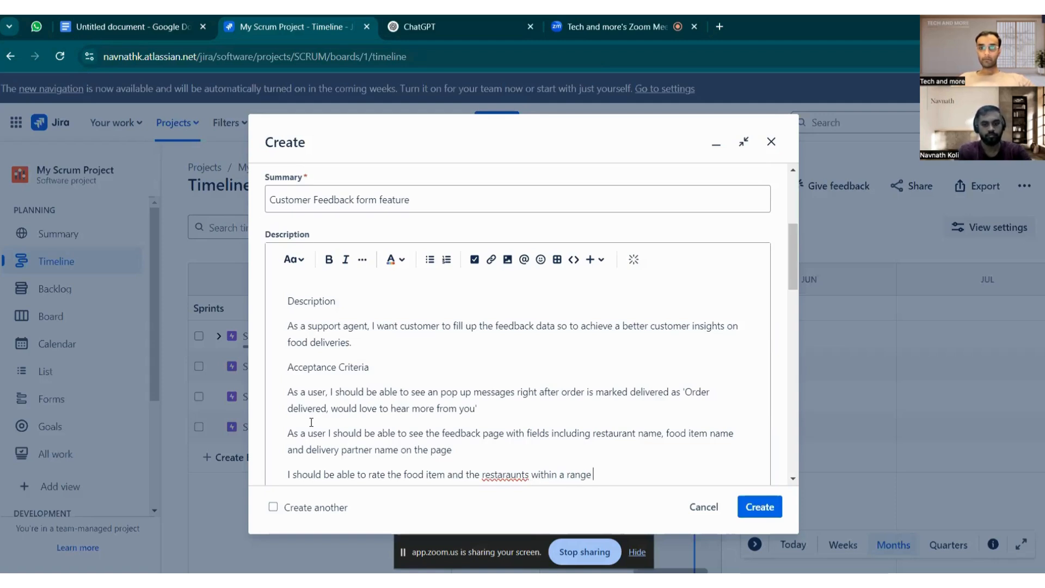
pyautogui.write(' of')
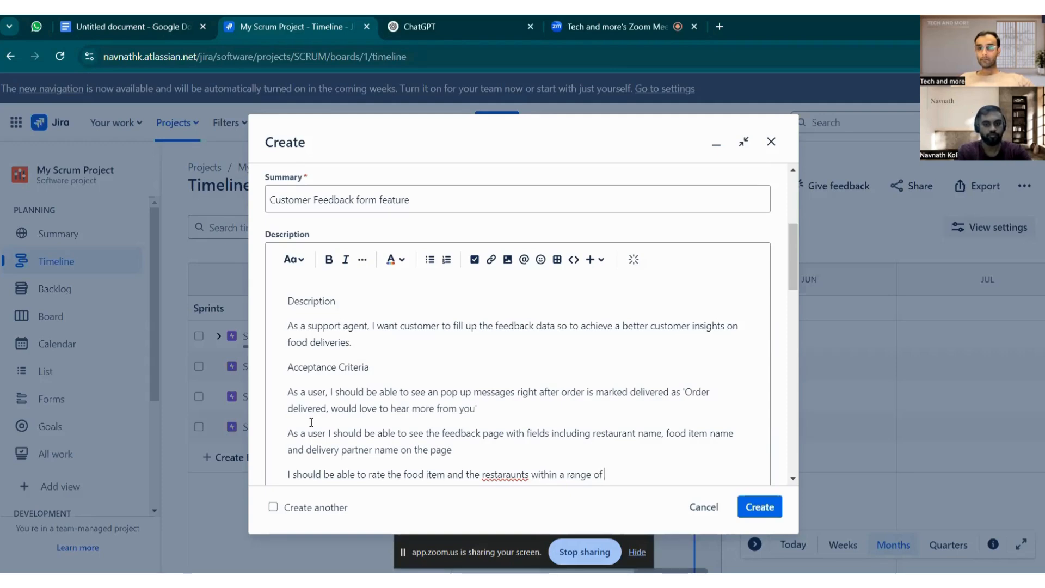
pyautogui.write(' Q!')
pyautogui.press('BackSpace')
pyautogui.press('BackSpace')
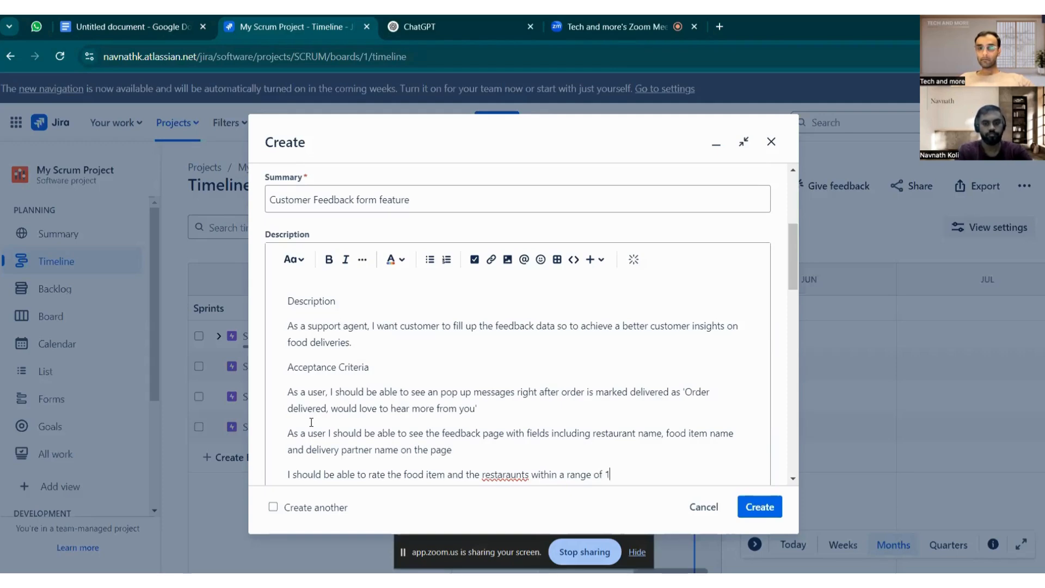
pyautogui.write('1 ')
pyautogui.write('to %')
pyautogui.write('5')
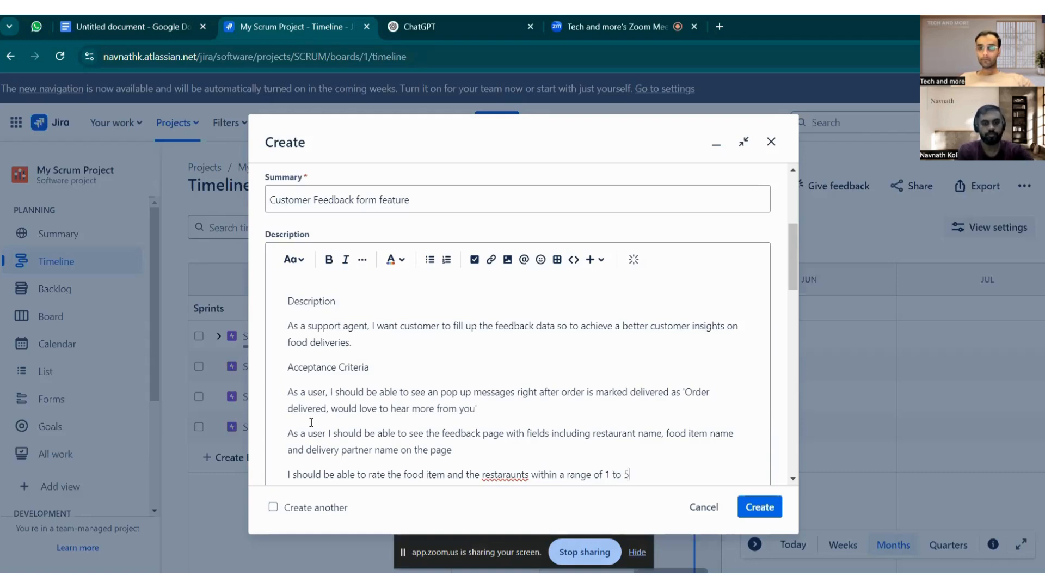
pyautogui.write(',')
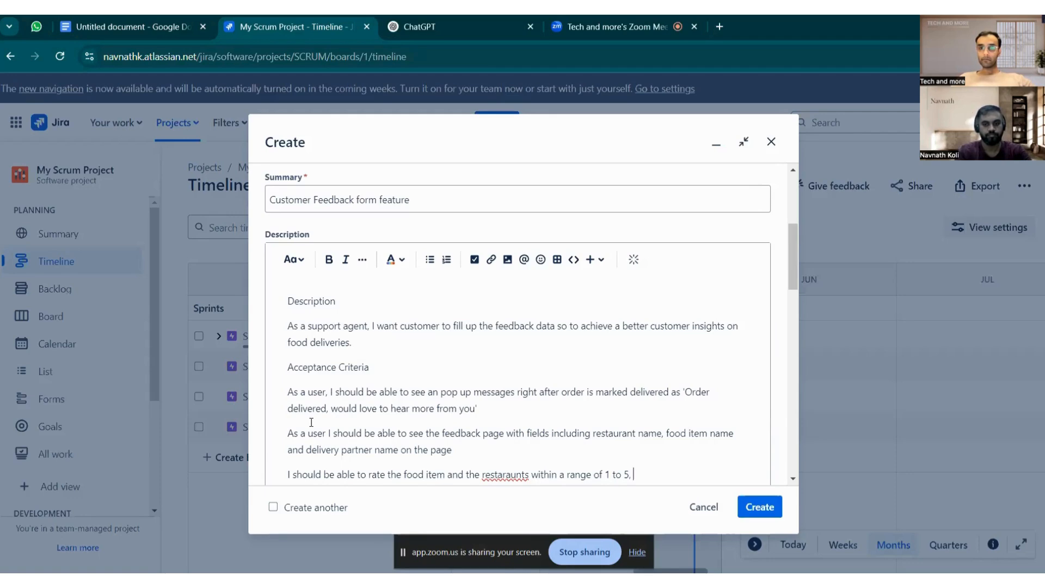
pyautogui.press('BackSpace')
pyautogui.write(',')
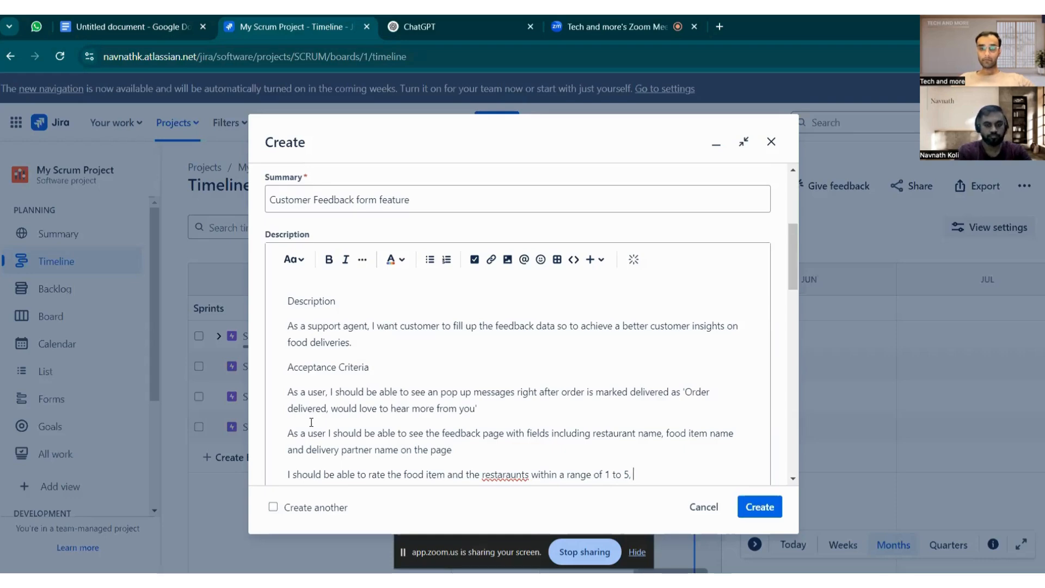
pyautogui.press('BackSpace')
pyautogui.write(' whic')
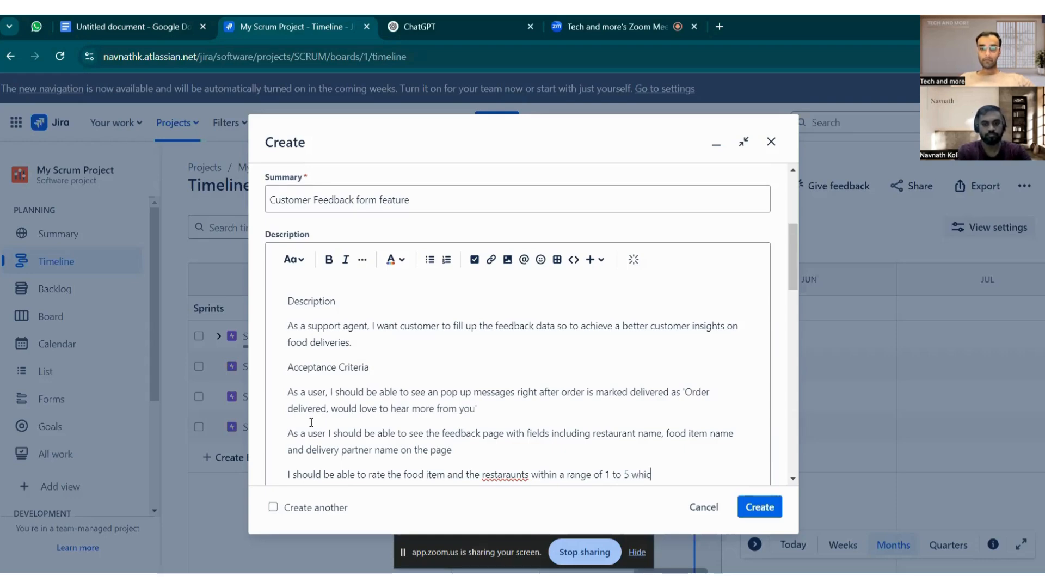
pyautogui.write('h den')
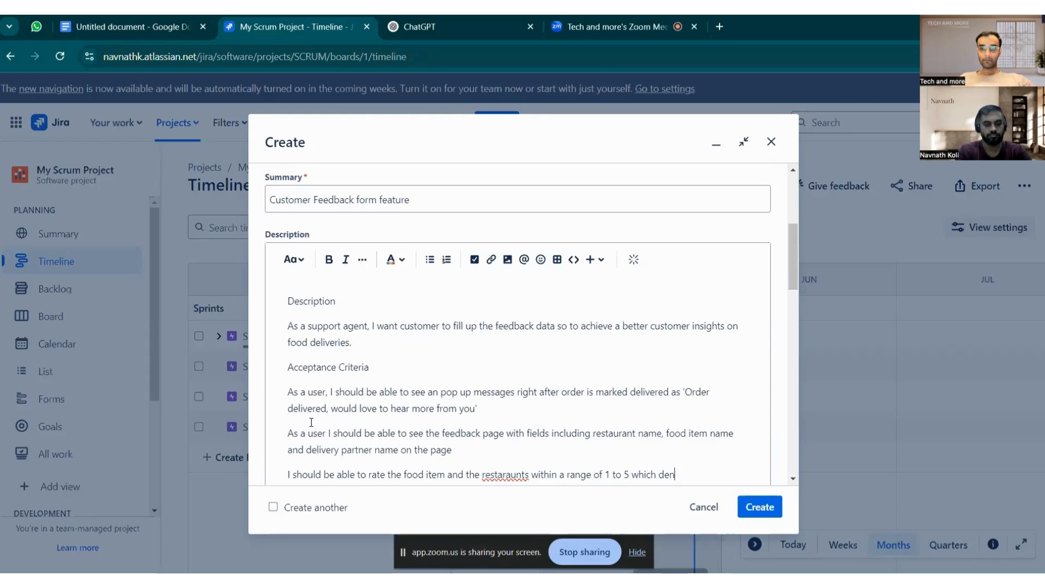
pyautogui.press('BackSpace')
pyautogui.press('BackSpace')
pyautogui.press('BackSpace')
pyautogui.press('BackSpace')
pyautogui.press('BackSpace')
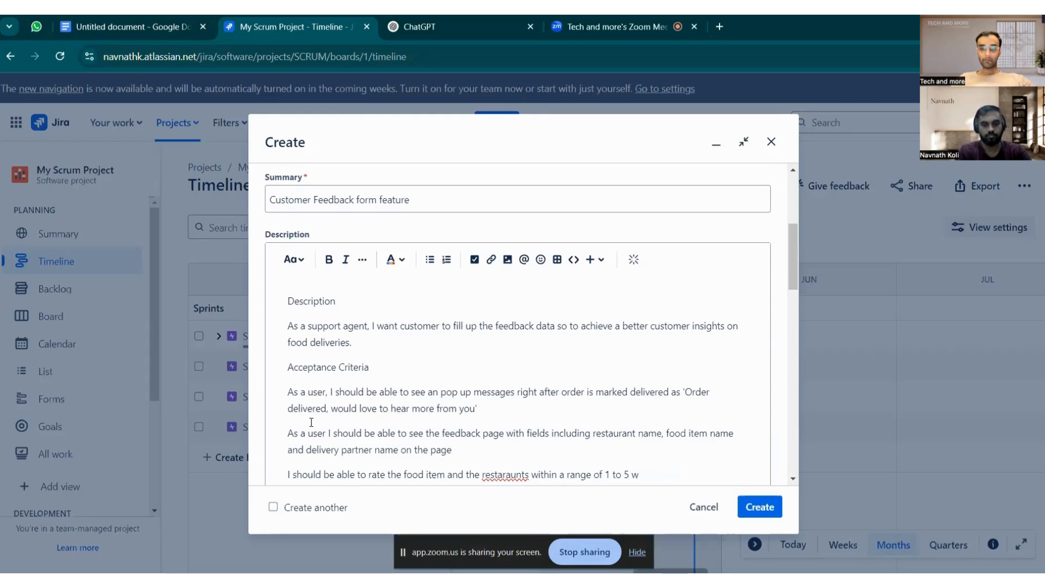
# Step: Complete the third acceptance criterion with "denoting 1 as poor and 5 as awesome"
pyautogui.write('denoting')
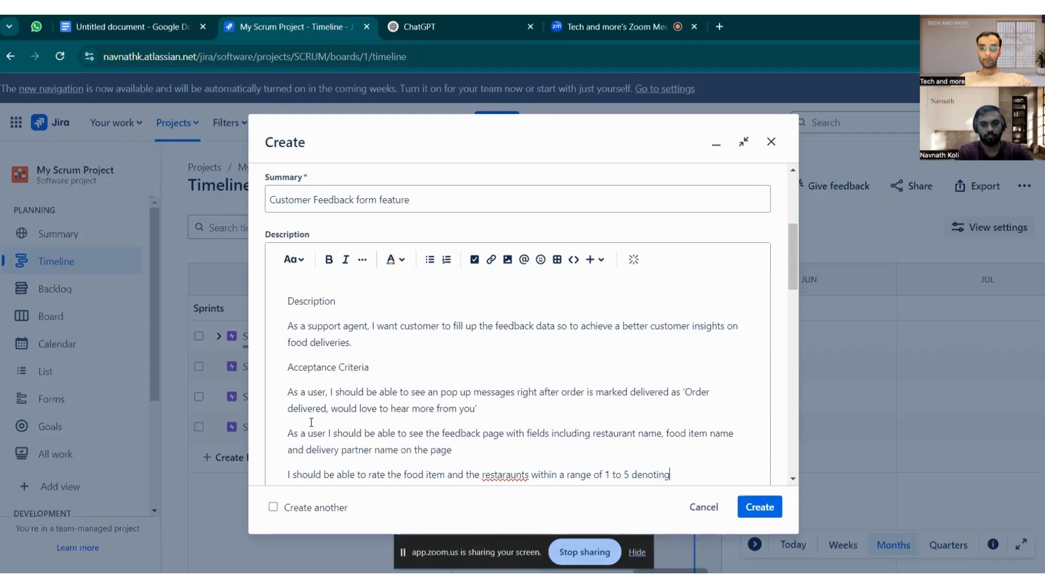
pyautogui.write(' 1')
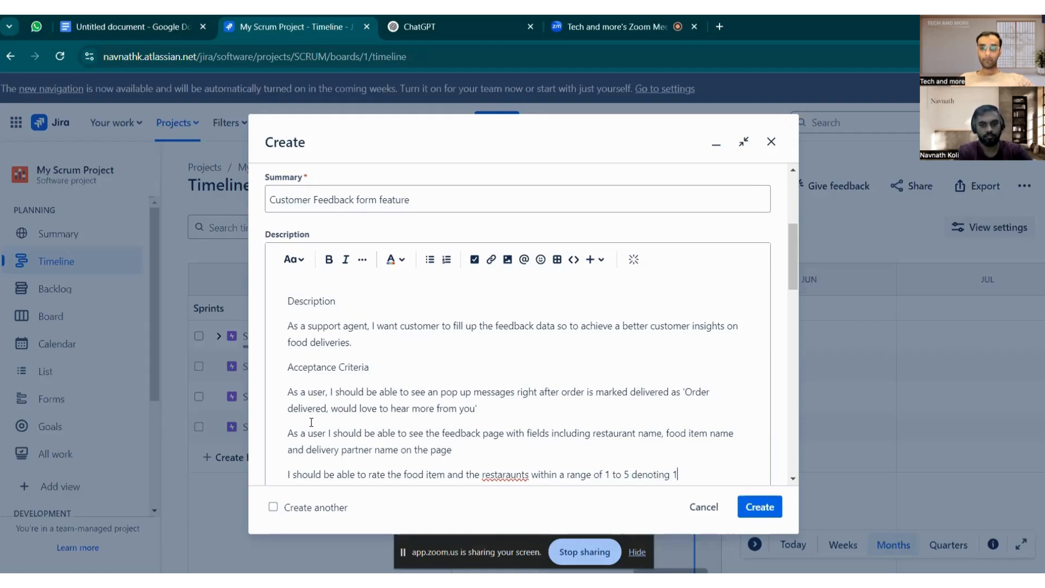
pyautogui.write(' as poe')
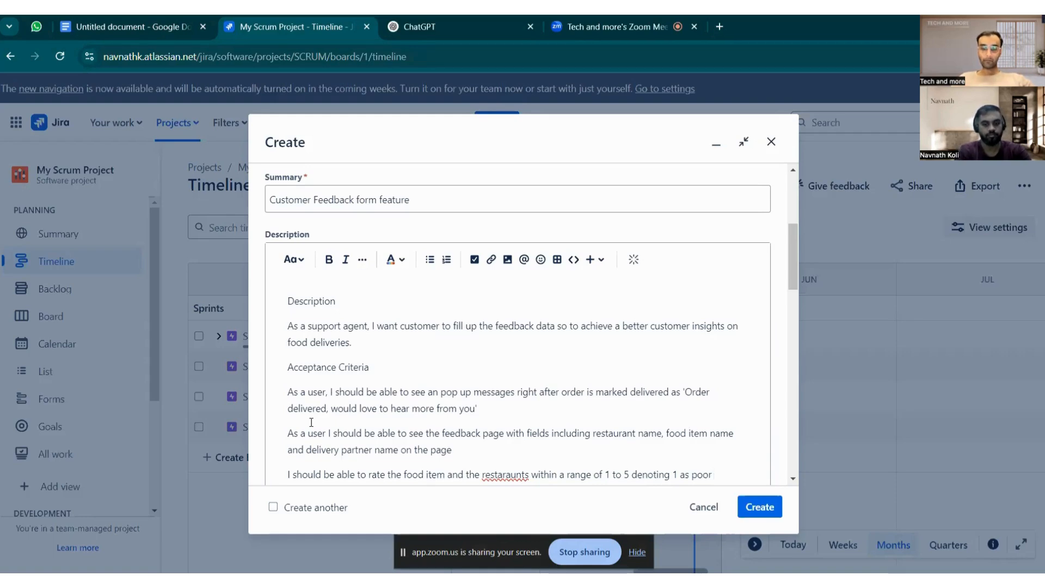
pyautogui.write(' and %')
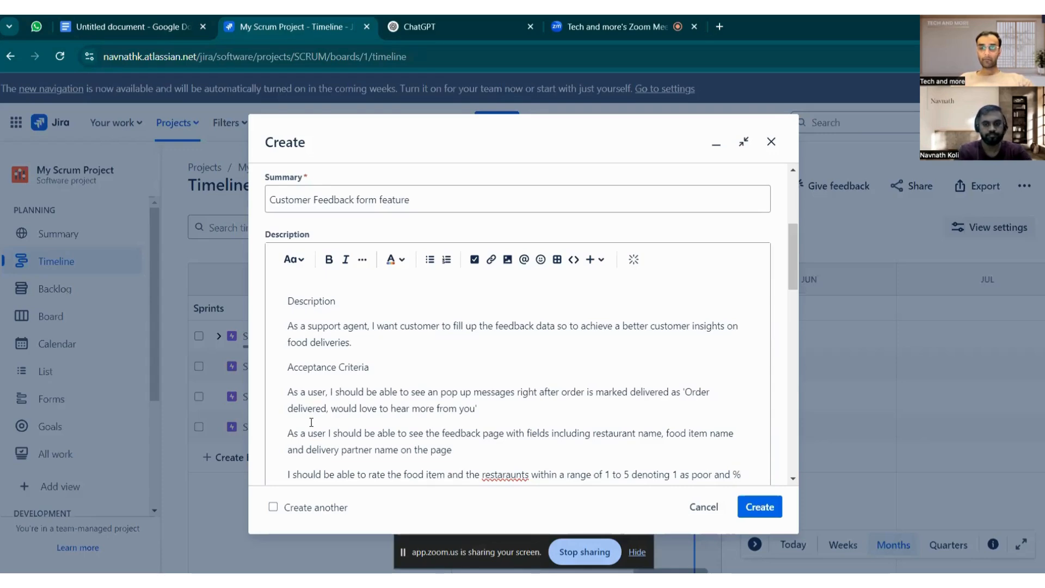
pyautogui.press('BackSpace')
pyautogui.write('5 as ')
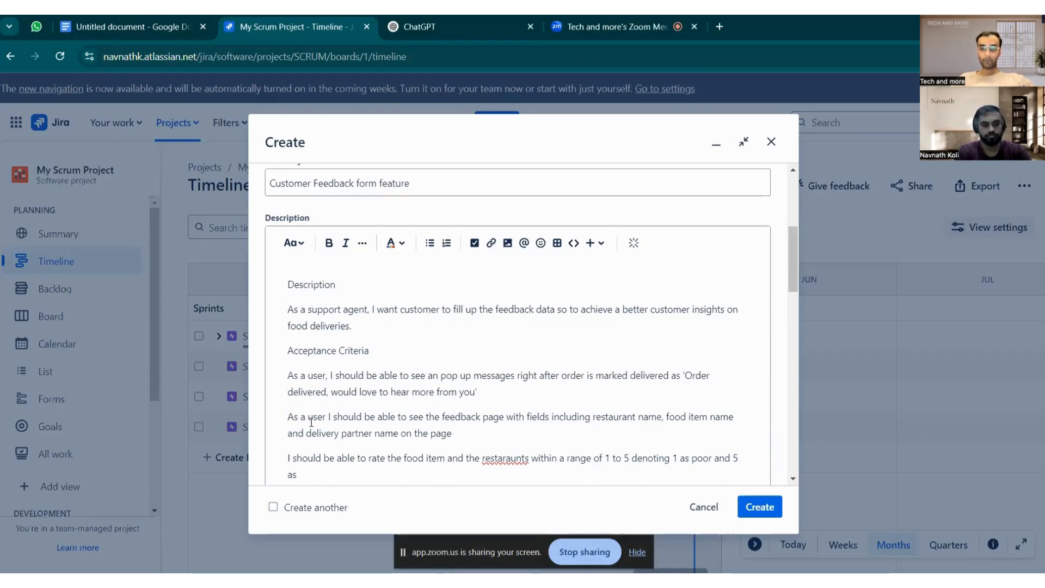
pyautogui.write('s')
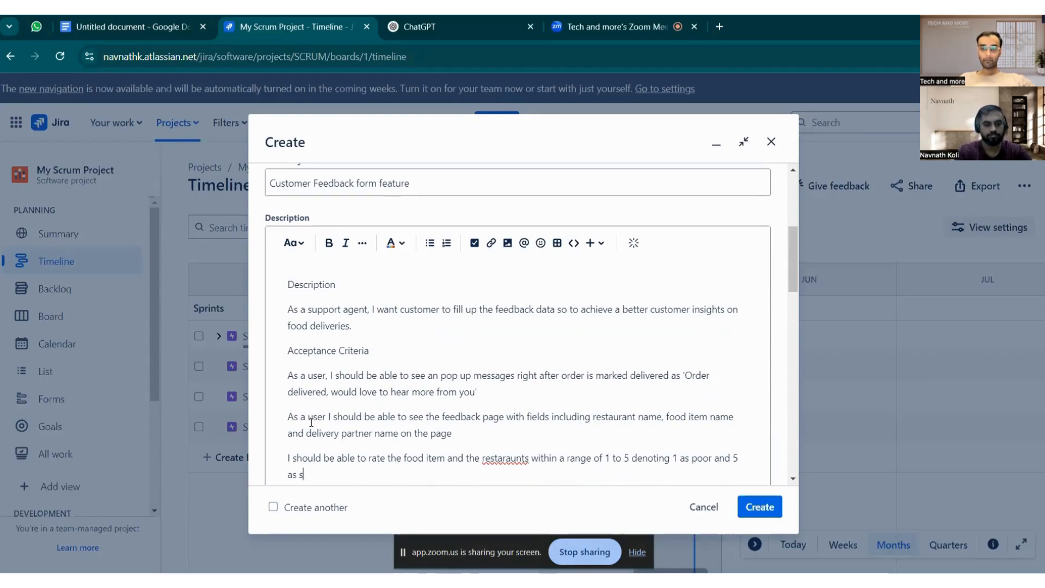
pyautogui.press('BackSpace')
pyautogui.write('awesome')
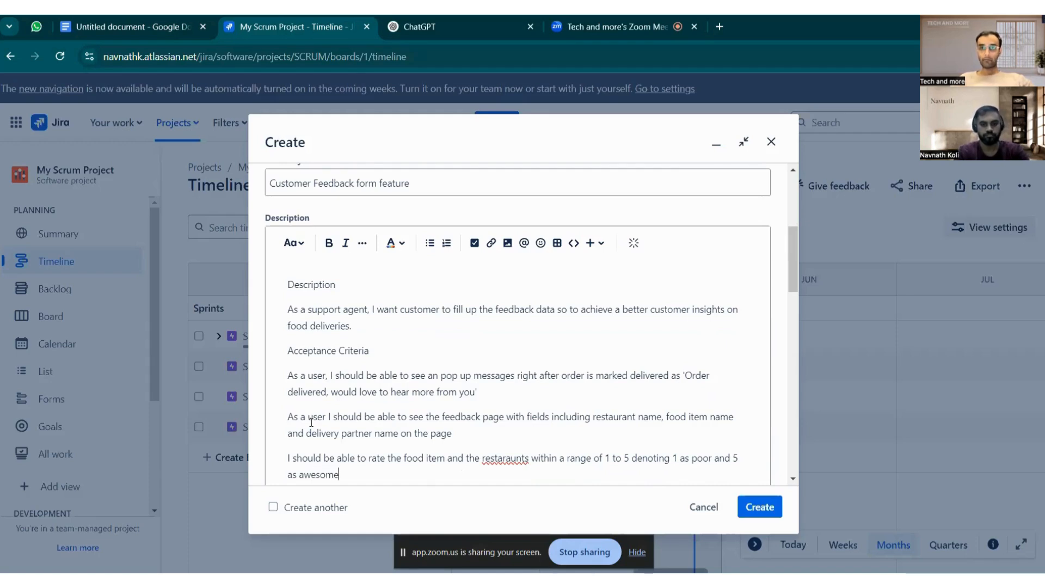
# Step: End the third acceptance criterion with a period and begin a fourth on a new line with "I should be able to rate the delivery partner"
pyautogui.write('.')
pyautogui.press('Return')
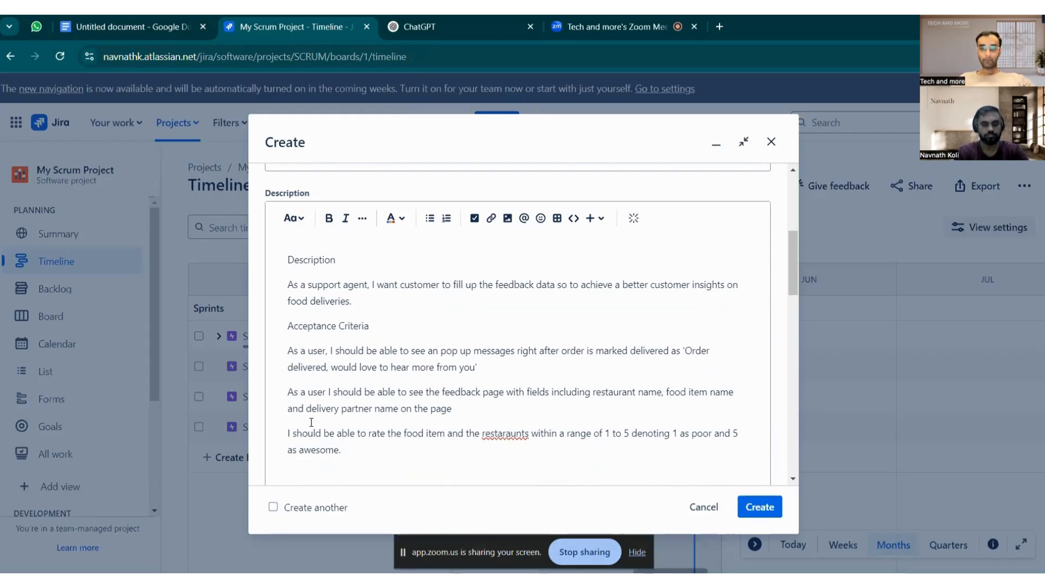
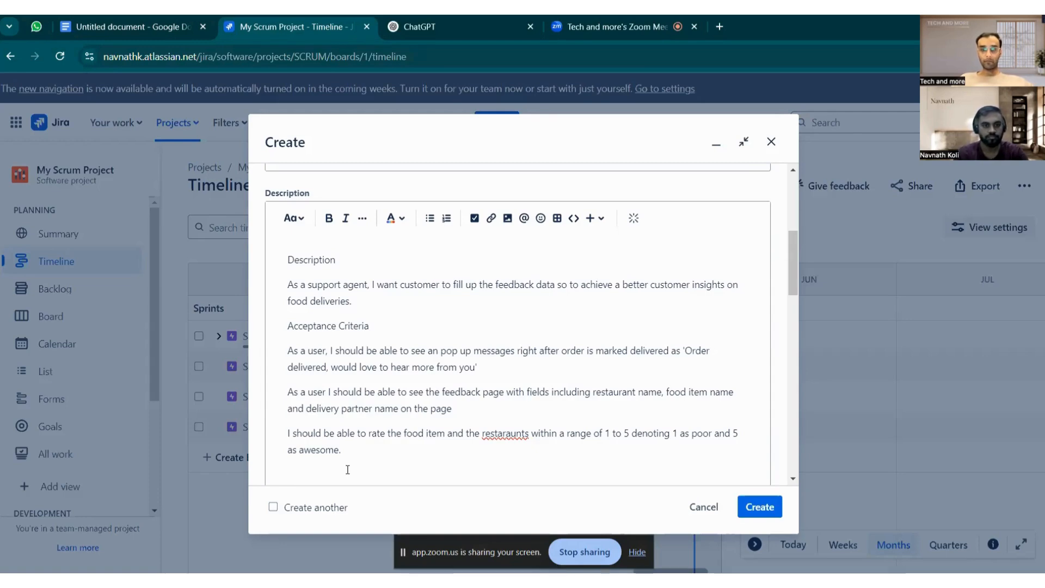
pyautogui.write('I sho')
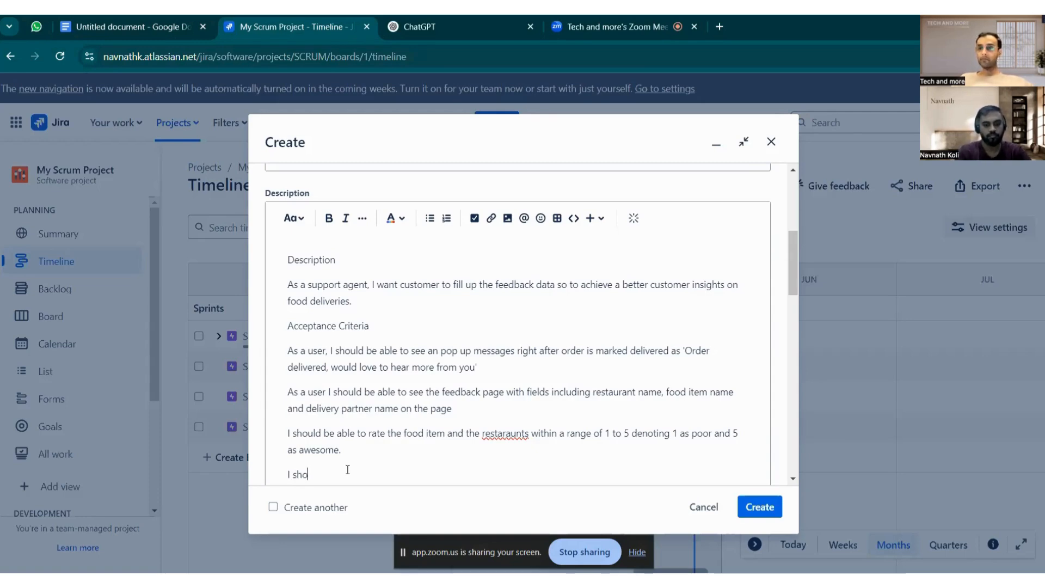
pyautogui.write('uld be able to set')
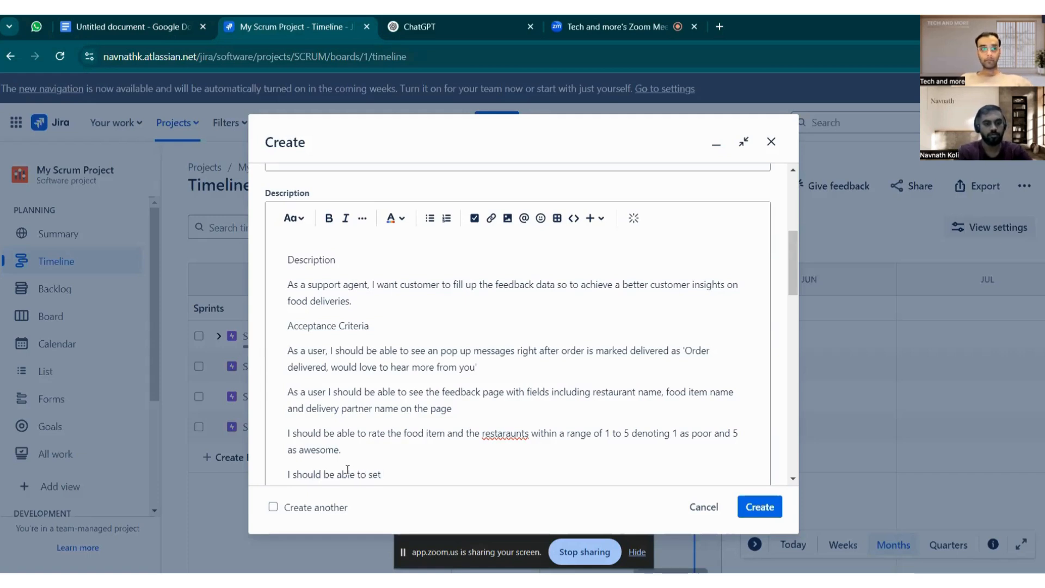
pyautogui.press('BackSpace')
pyautogui.press('BackSpace')
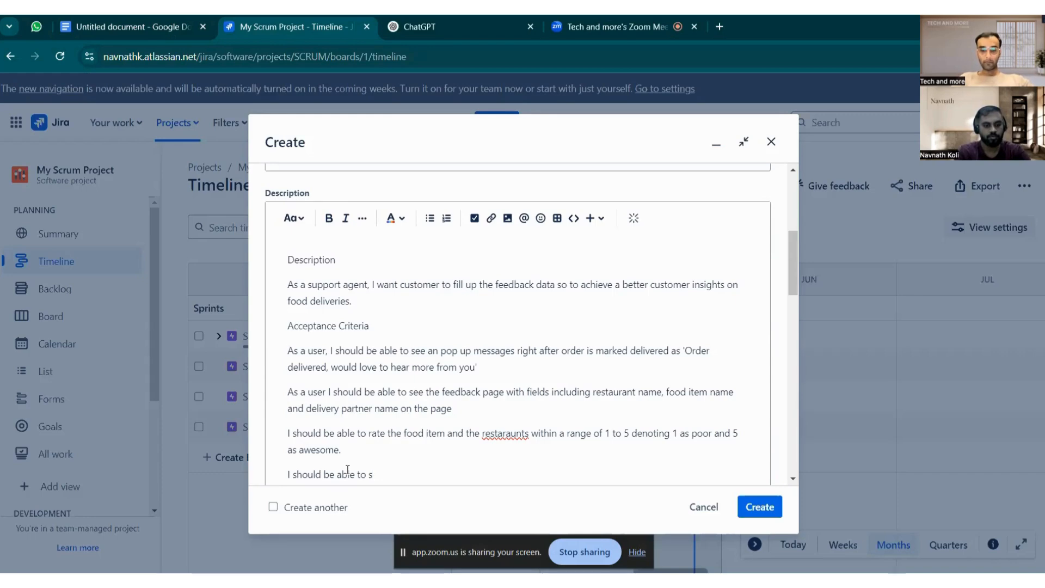
pyautogui.press('BackSpace')
pyautogui.write('rate the d')
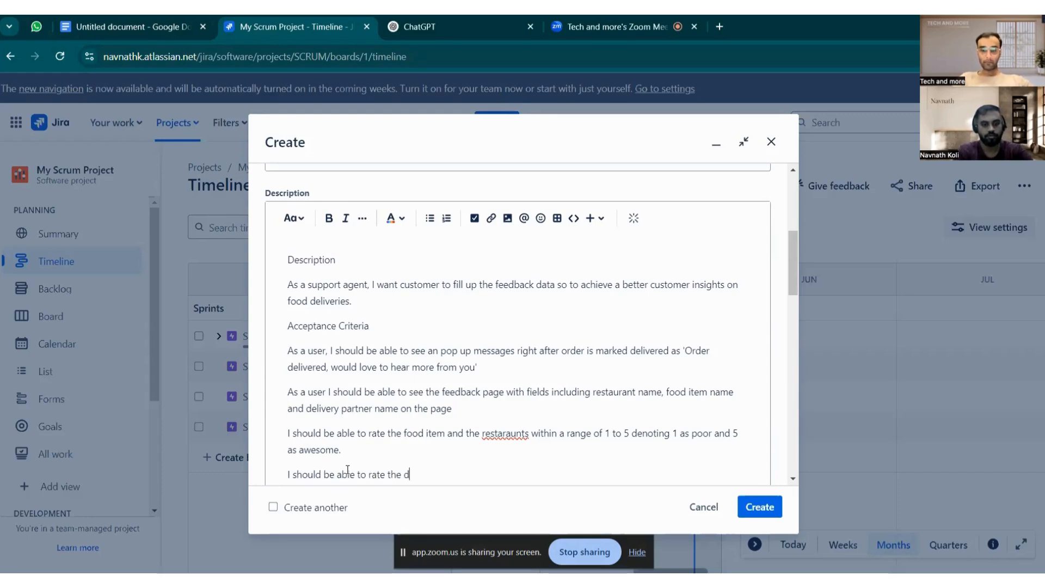
pyautogui.write('elivery partner')
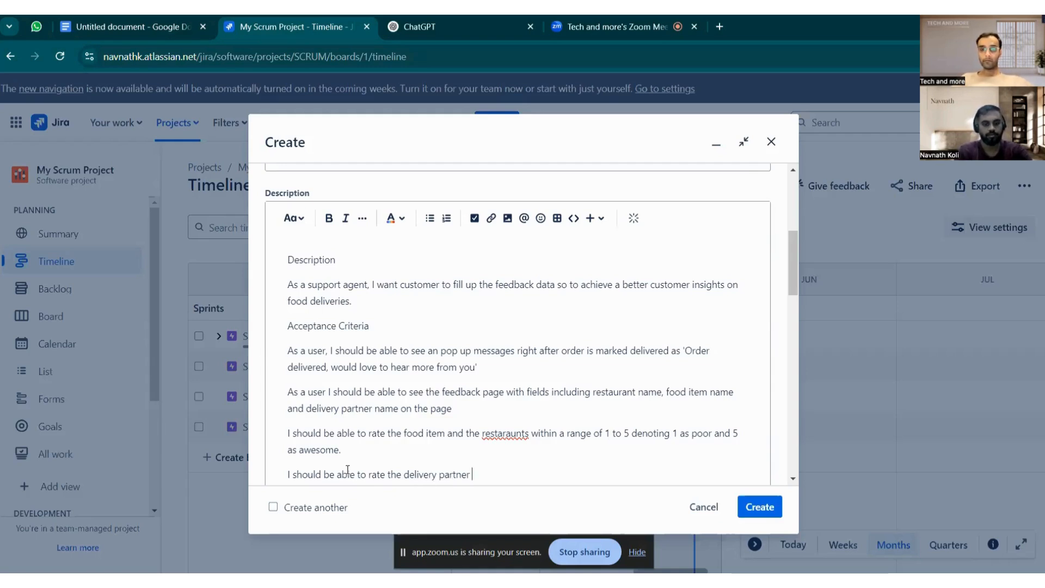
# Step: Complete the fourth acceptance criterion with "within the same range that is 1 to 5."
pyautogui.write(' within the sam')
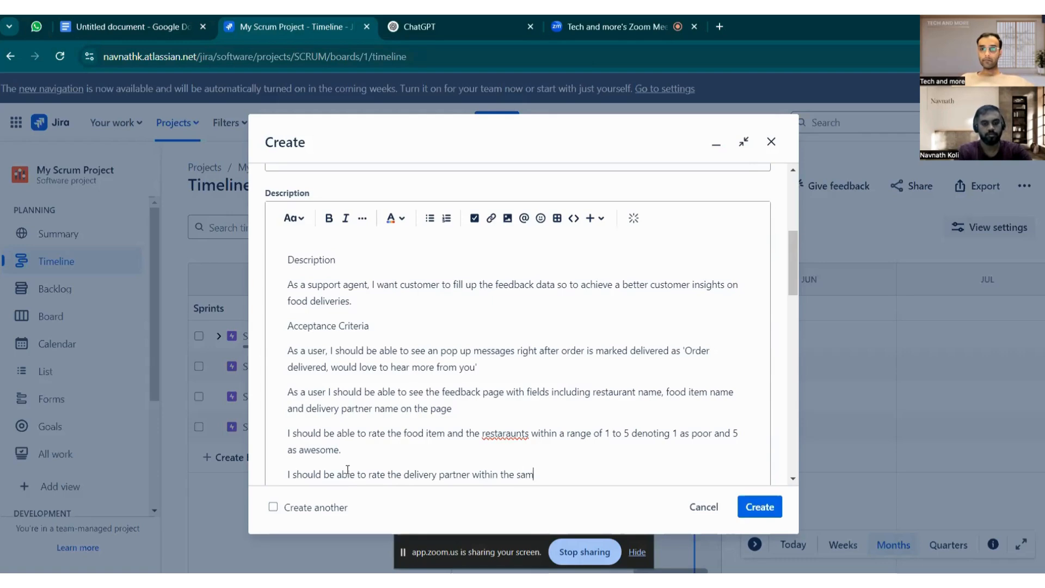
pyautogui.write('e range')
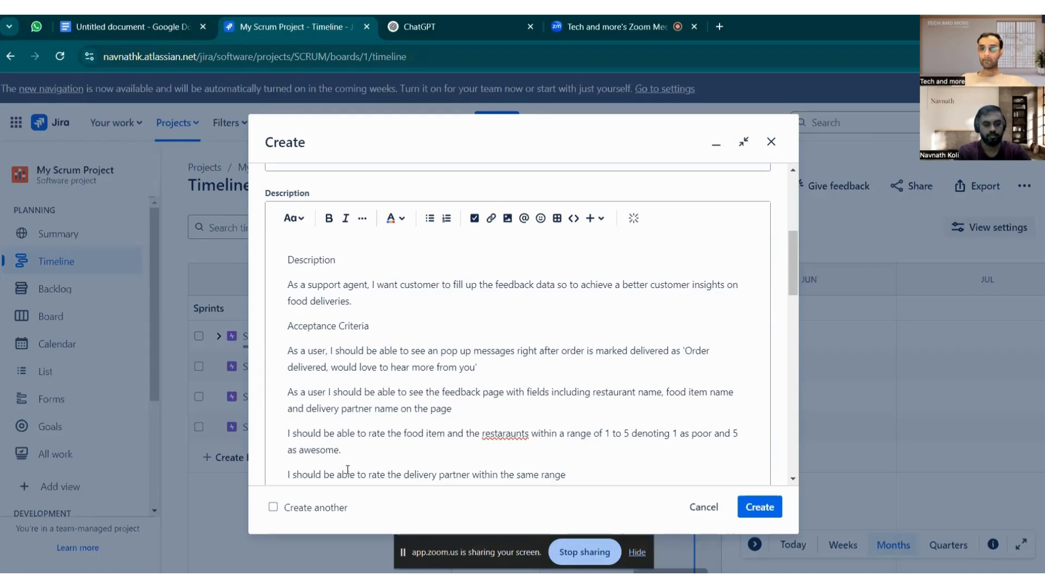
pyautogui.write(' that is 1 ')
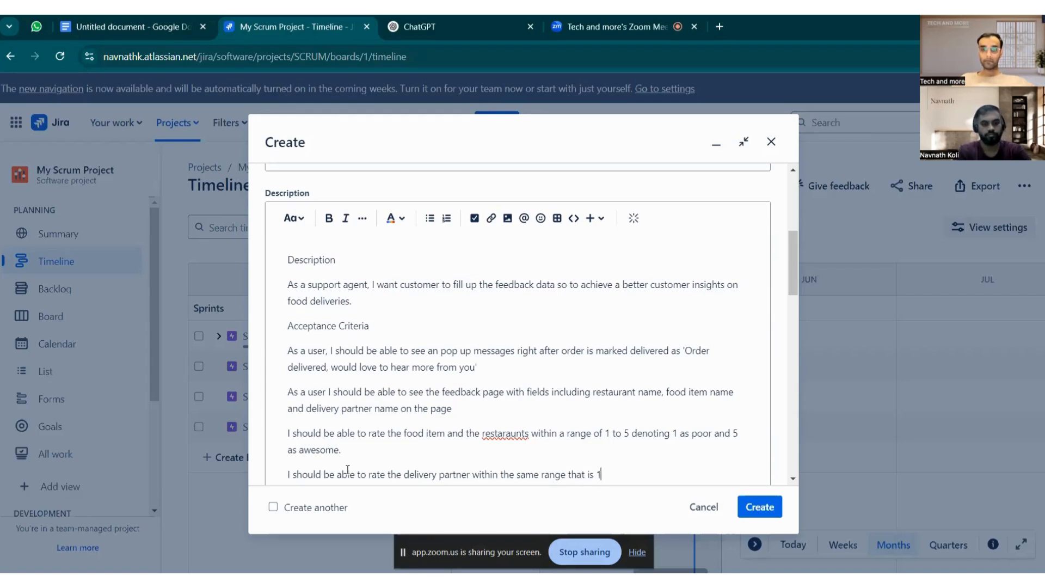
pyautogui.write('to ')
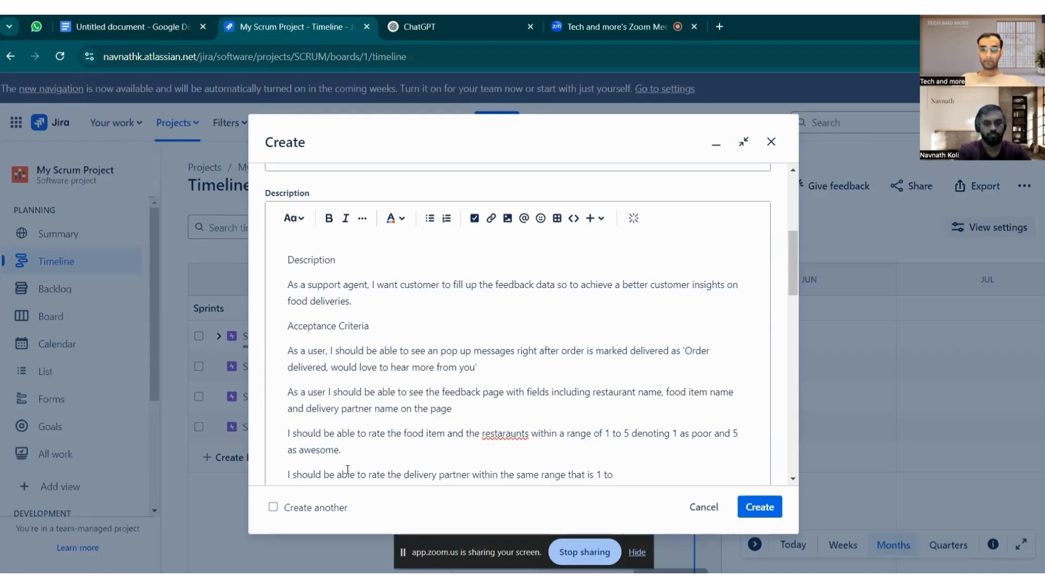
pyautogui.write('5.')
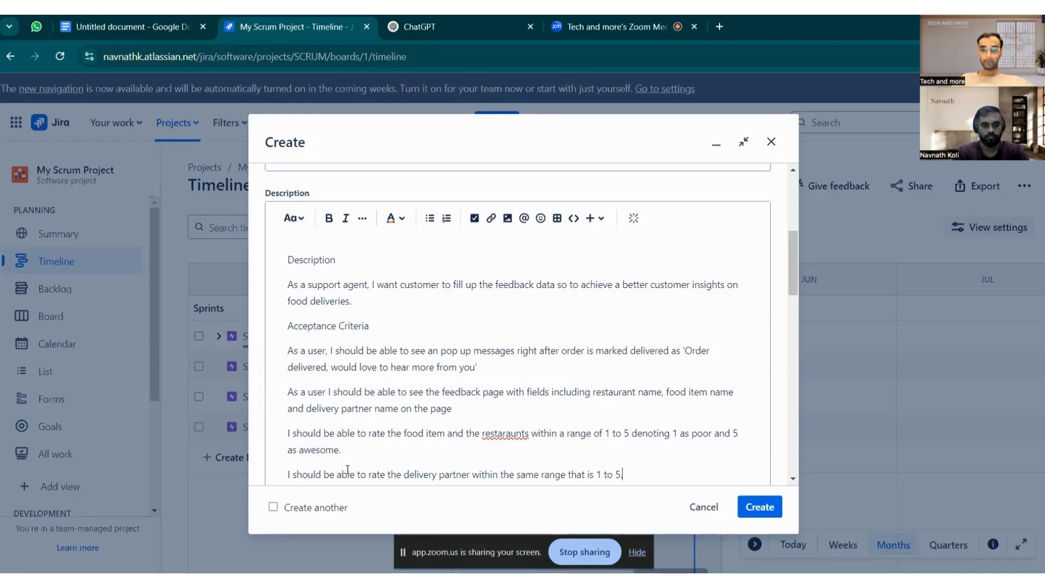
# Step: Begin a fifth acceptance criterion on a new line with "I should be able to see the message box or feedback"
pyautogui.press('Return')
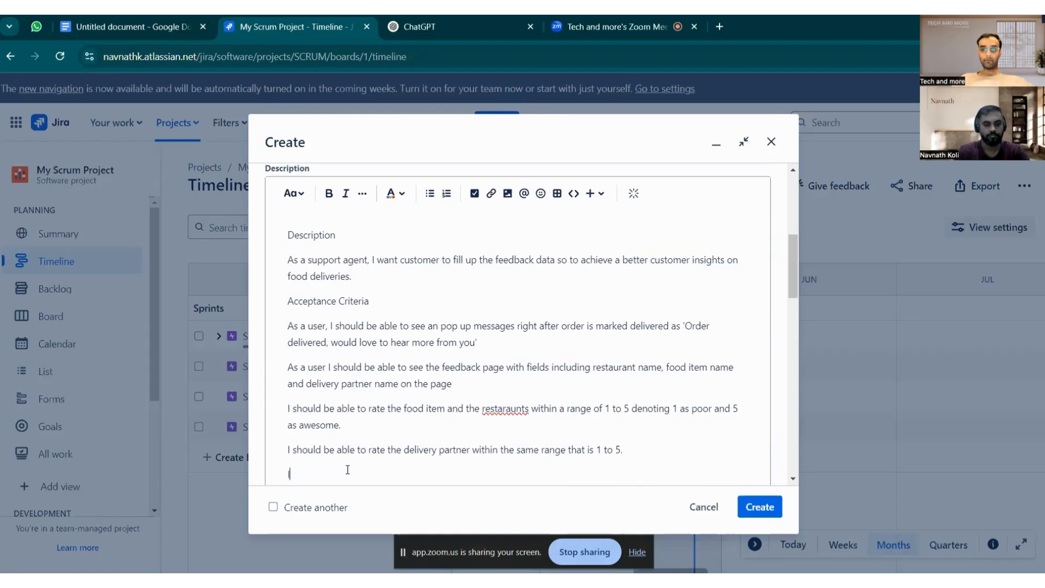
pyautogui.write('I should be ')
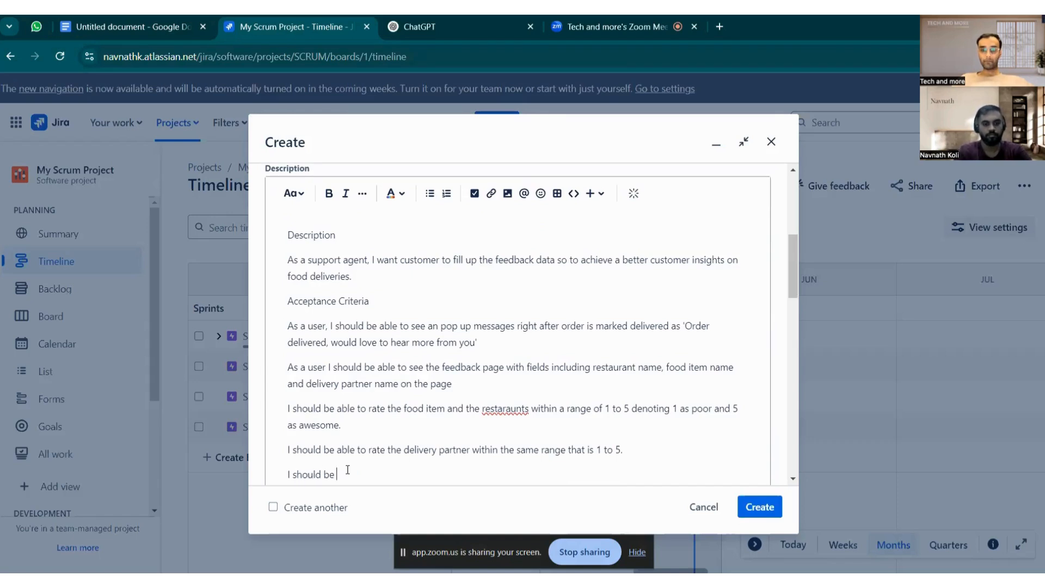
pyautogui.write('able to see t')
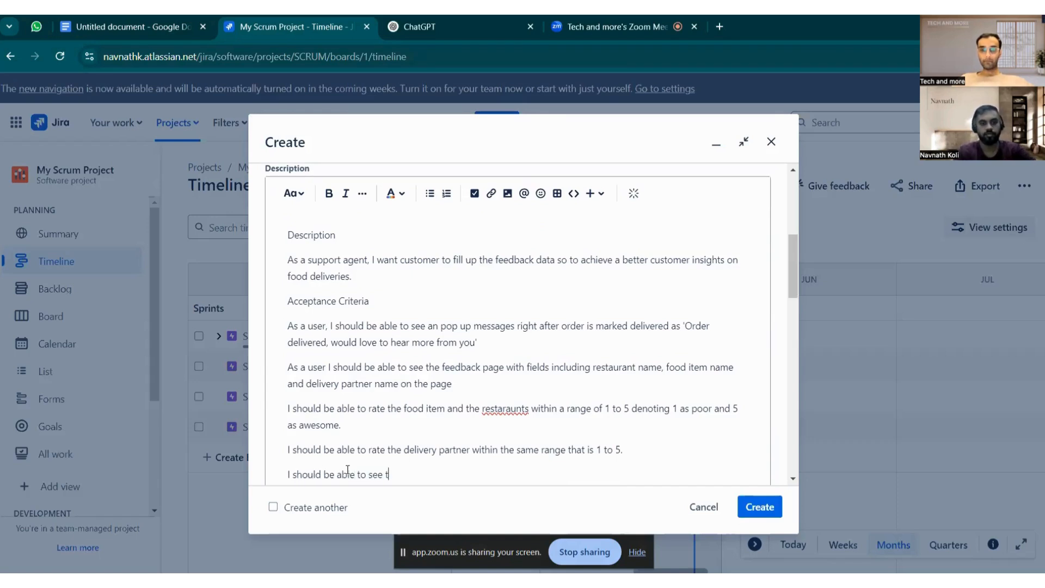
pyautogui.write('he me')
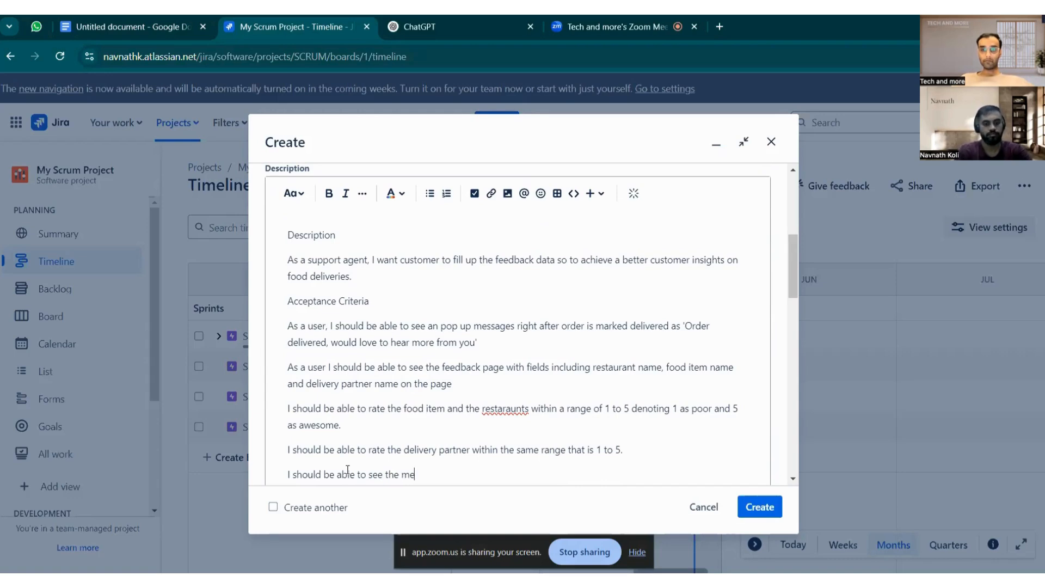
pyautogui.write('ssafe')
pyautogui.press('BackSpace')
pyautogui.write('g')
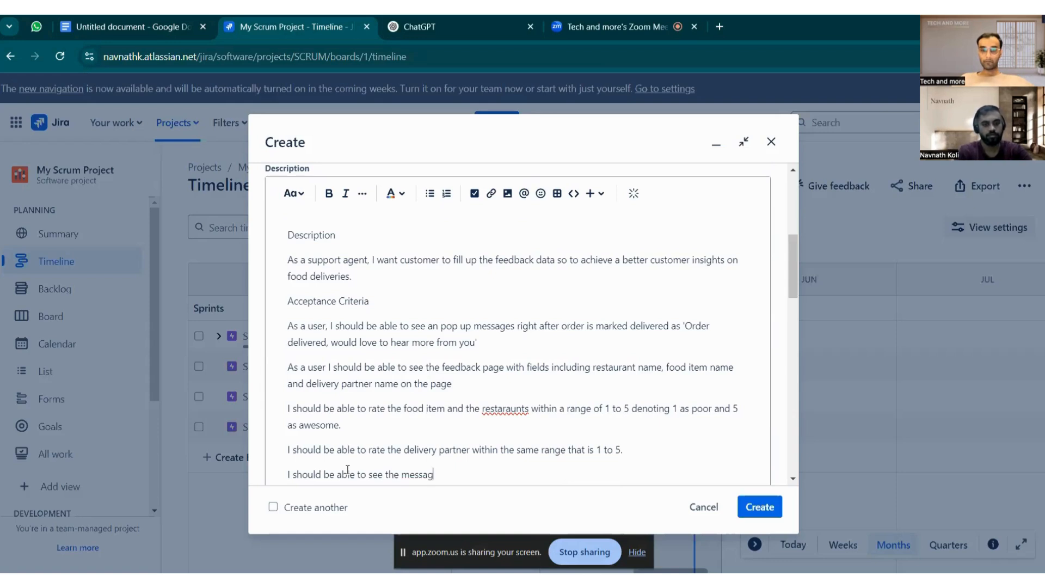
pyautogui.write('e box or feed')
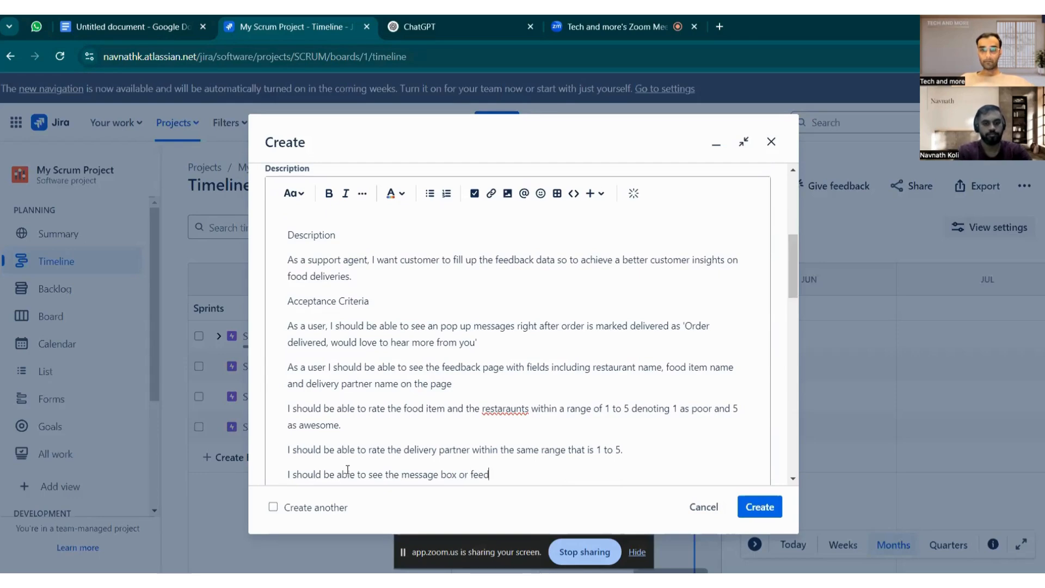
pyautogui.write('back')
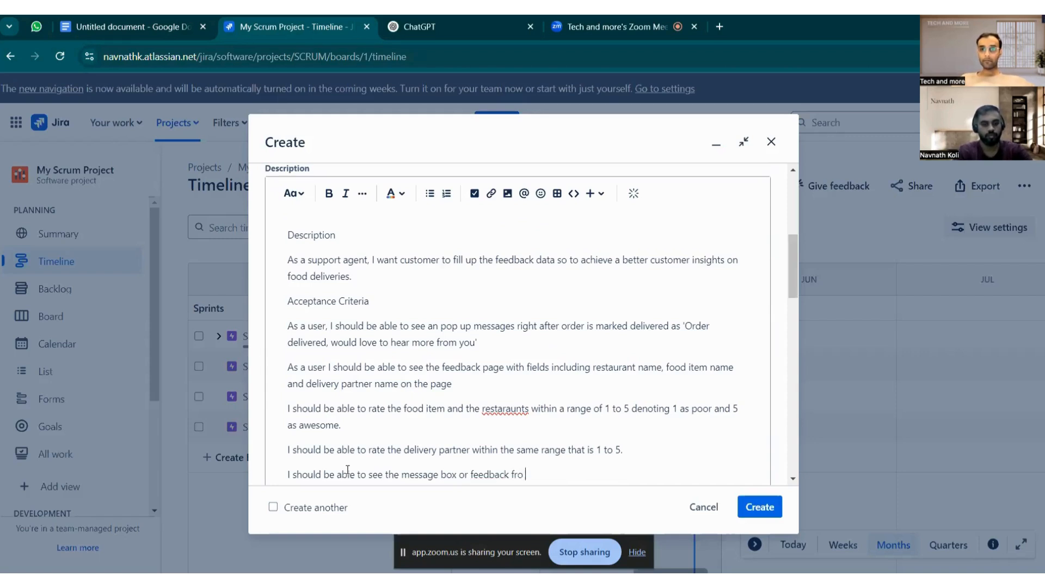
# Step: Continue the fifth acceptance criterion with "for each, the delivery partner,"
pyautogui.write('ffor')
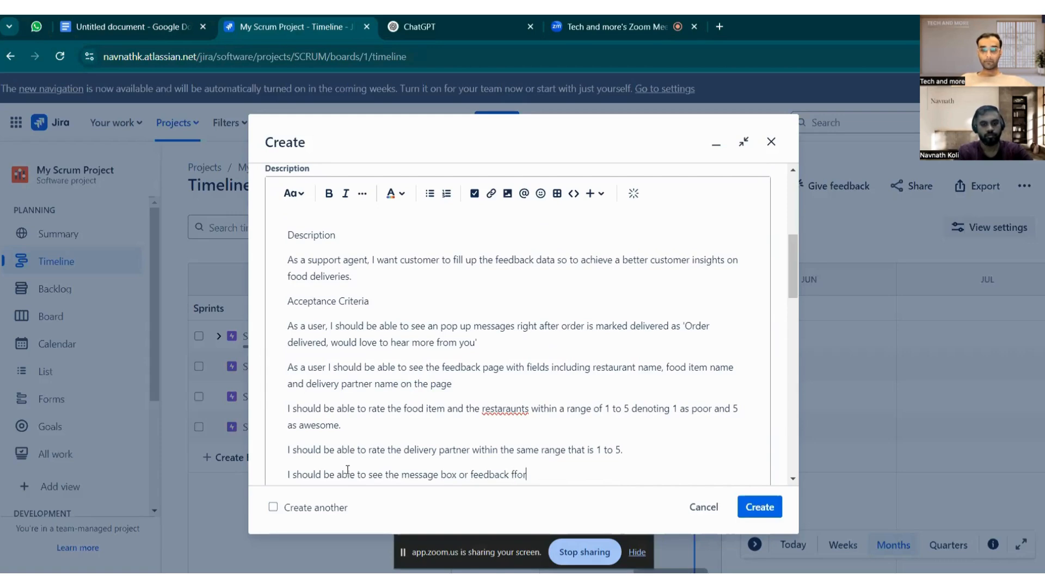
pyautogui.press('BackSpace')
pyautogui.press('BackSpace')
pyautogui.write('or e')
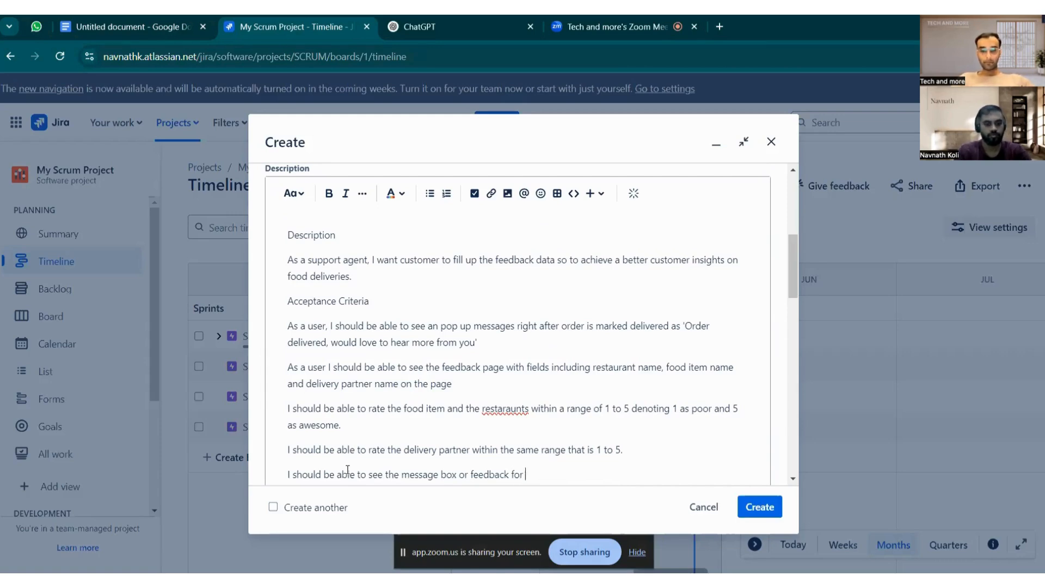
pyautogui.write('ach')
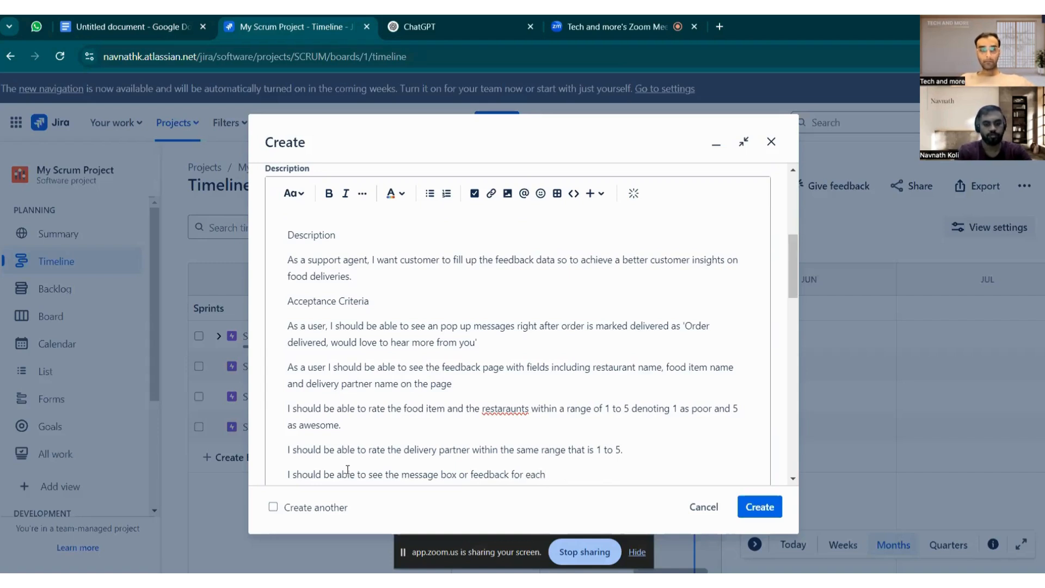
pyautogui.write('. the ')
pyautogui.write('deli')
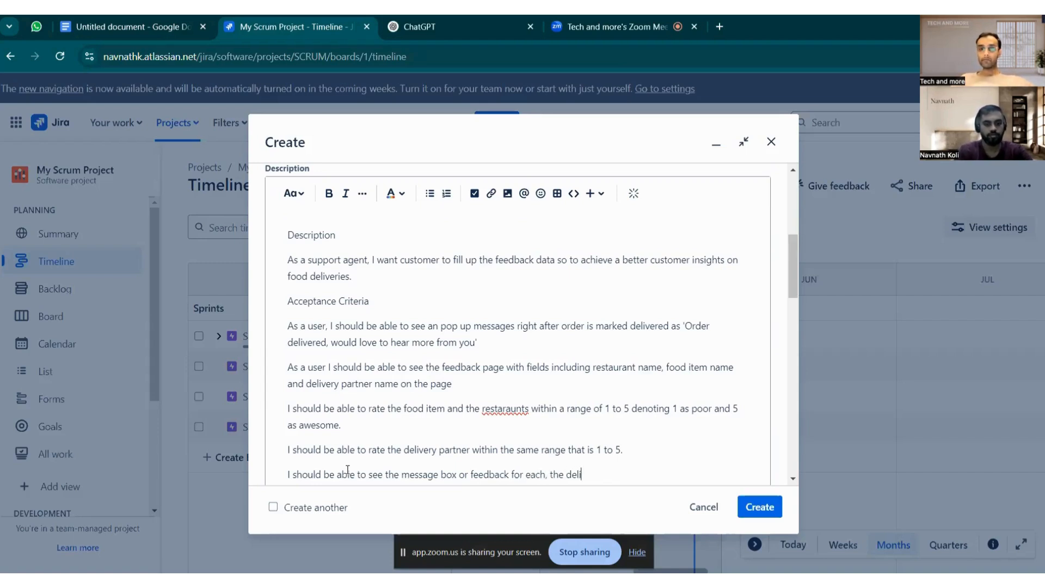
pyautogui.write('very partner, ')
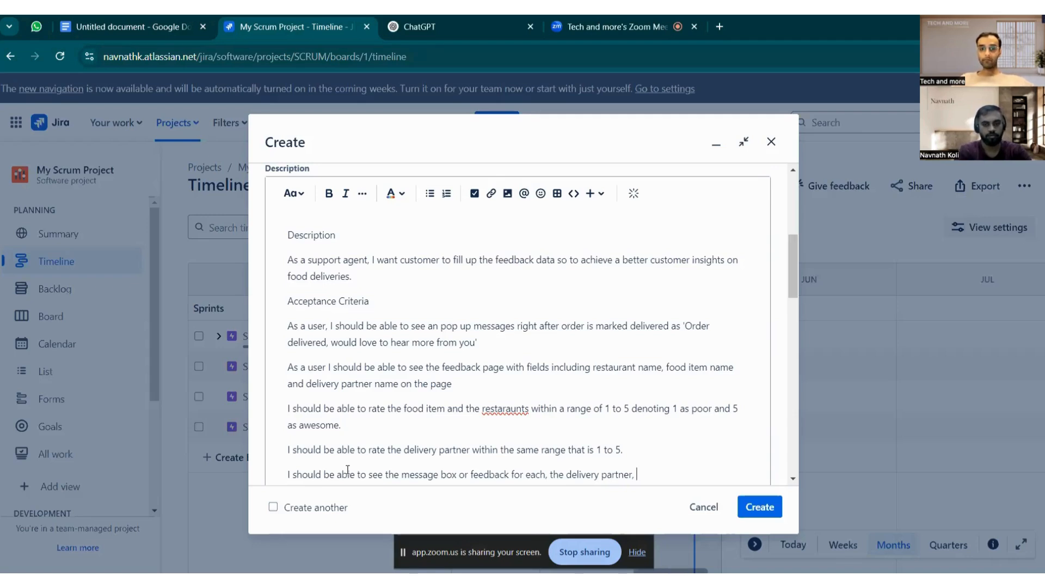
# Step: Add "restaurant" after the delivery partner in the fifth acceptance criterion
pyautogui.write('resta')
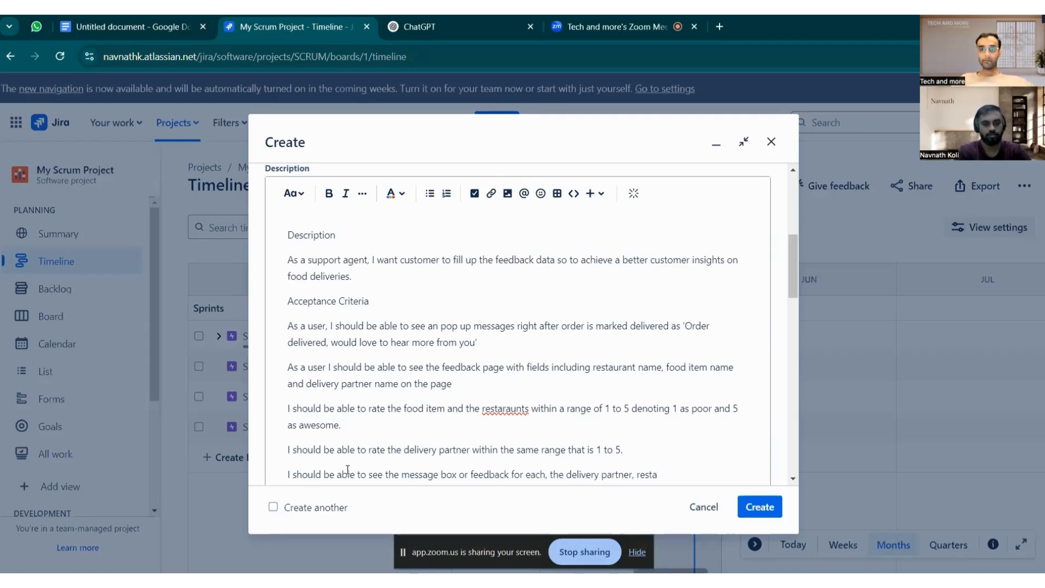
pyautogui.write('urant')
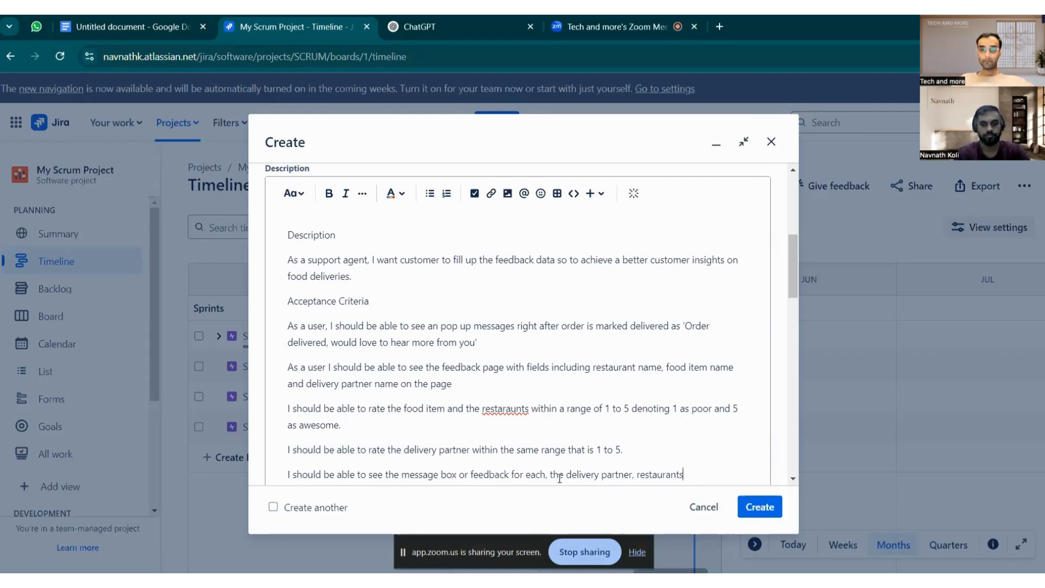
pyautogui.write('s')
pyautogui.press('BackSpace')
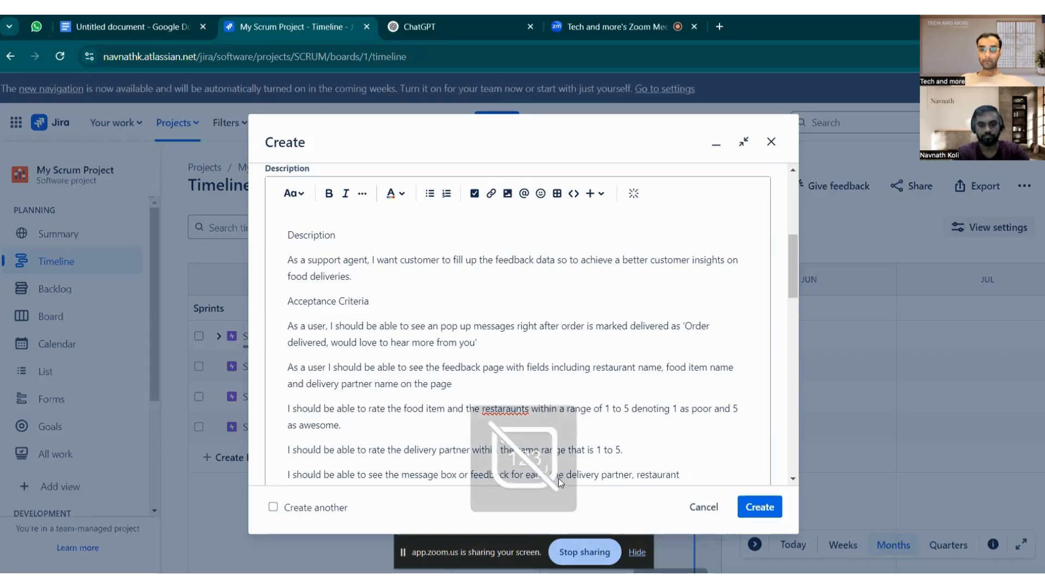
pyautogui.write('.')
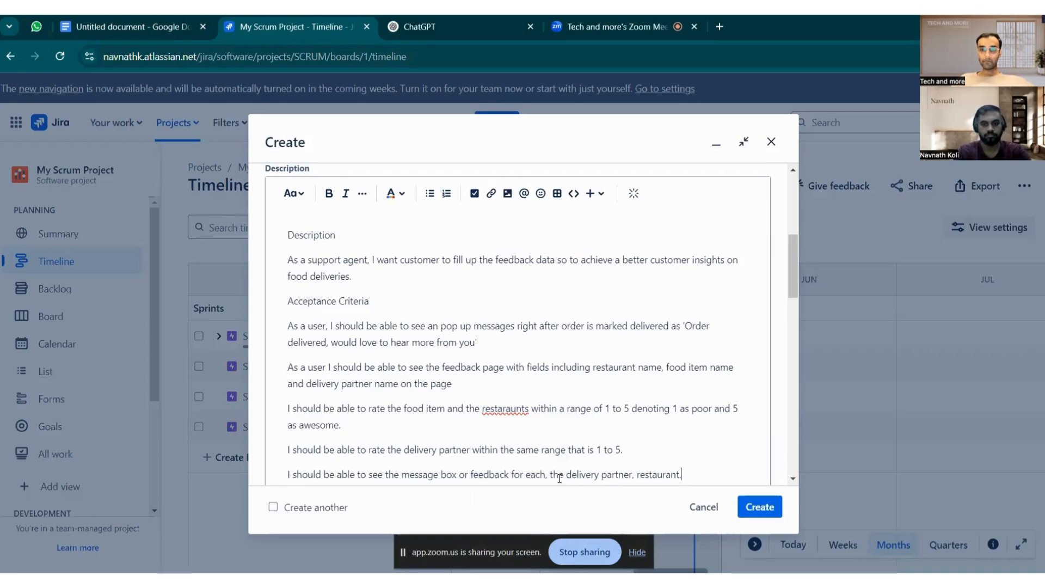
pyautogui.write(' cust')
pyautogui.press('BackSpace')
pyautogui.press('BackSpace')
pyautogui.press('BackSpace')
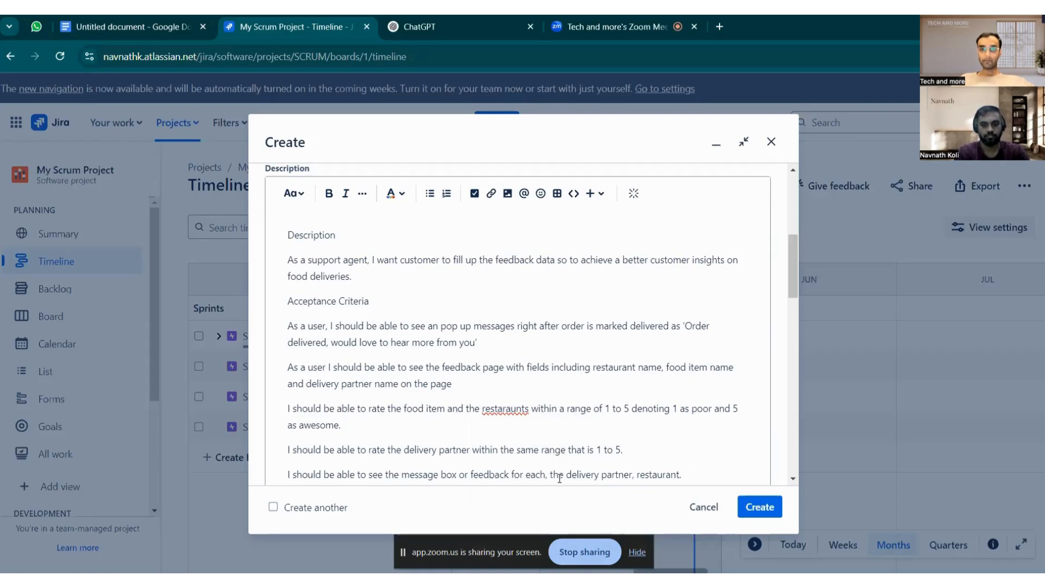
# Step: Complete the fifth acceptance criterion with ", each message box should have charachter limit of 1000."
pyautogui.write(', e')
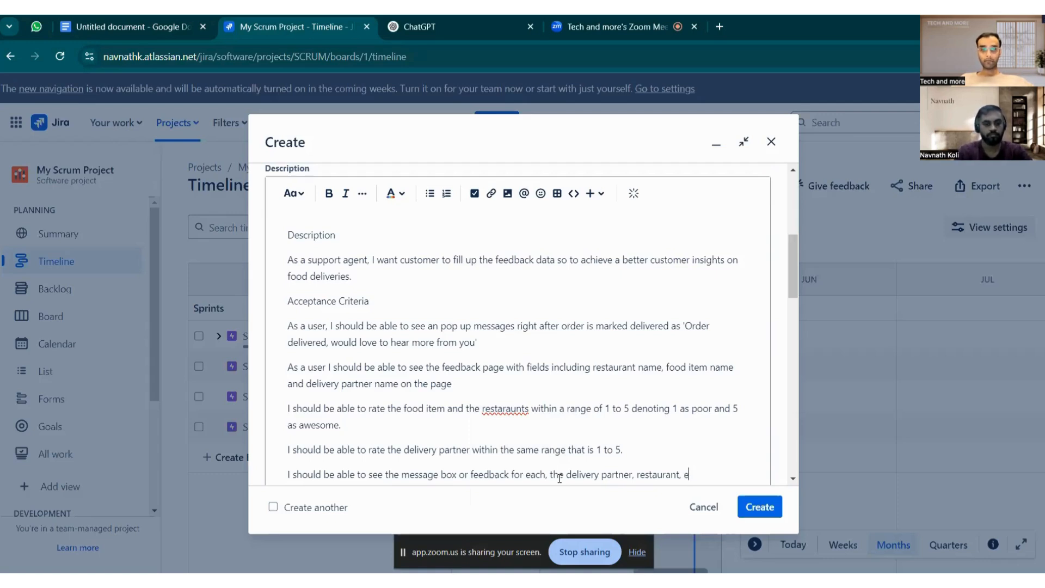
pyautogui.write('ach me')
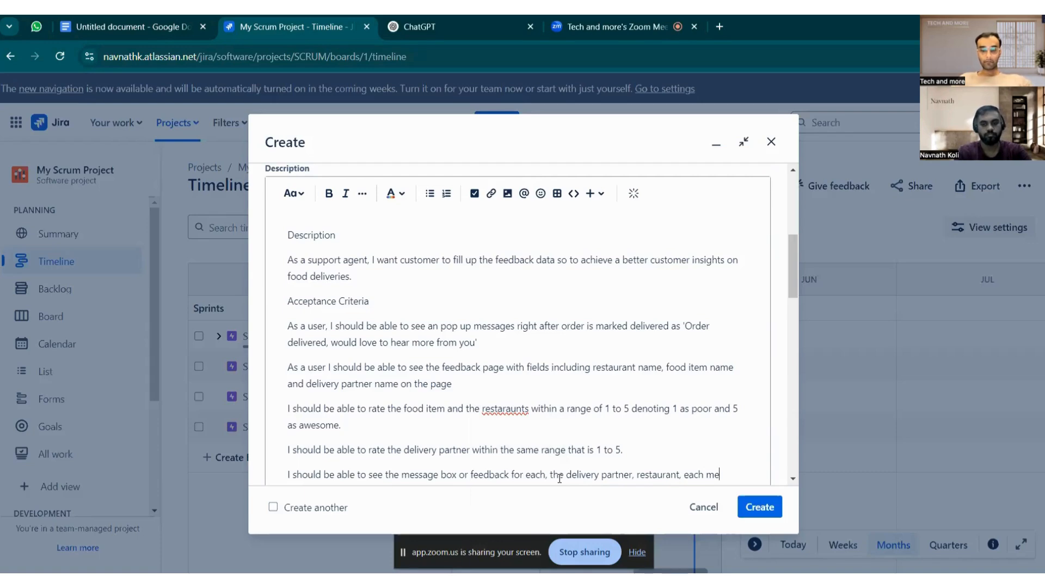
pyautogui.write('ssage b')
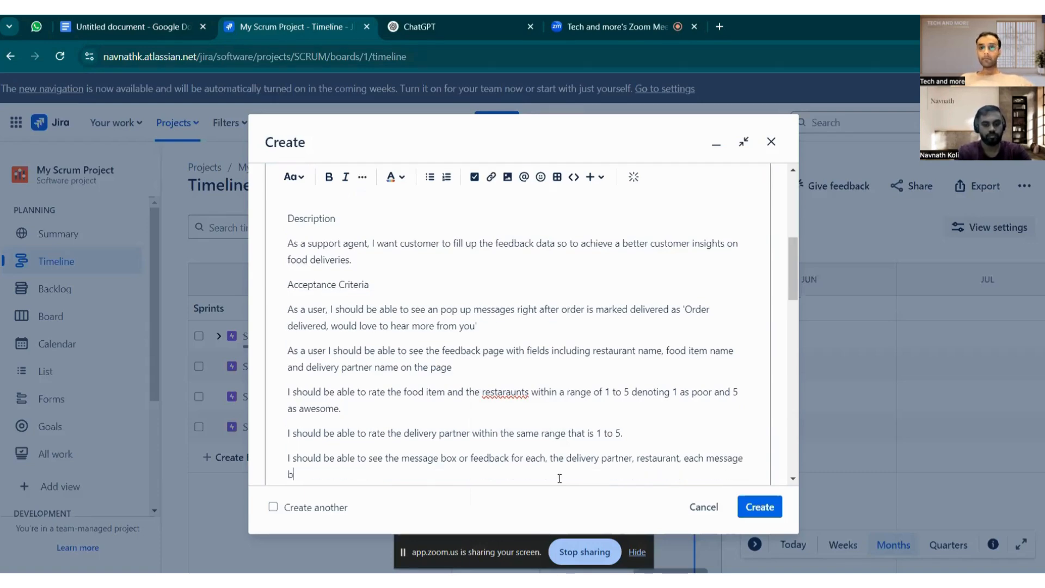
pyautogui.write('ox shou')
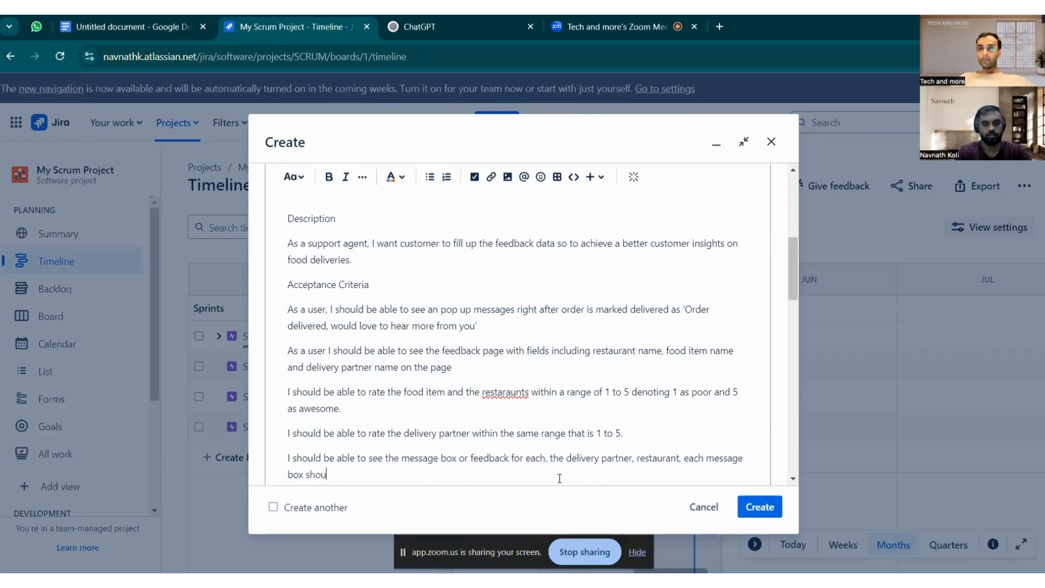
pyautogui.write('ld have cha')
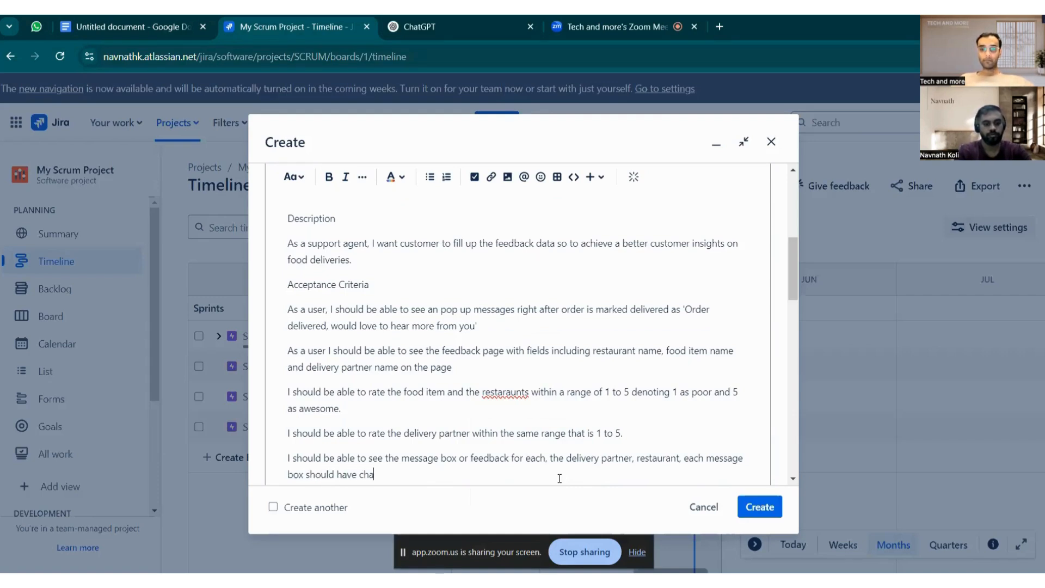
pyautogui.write('rachter ')
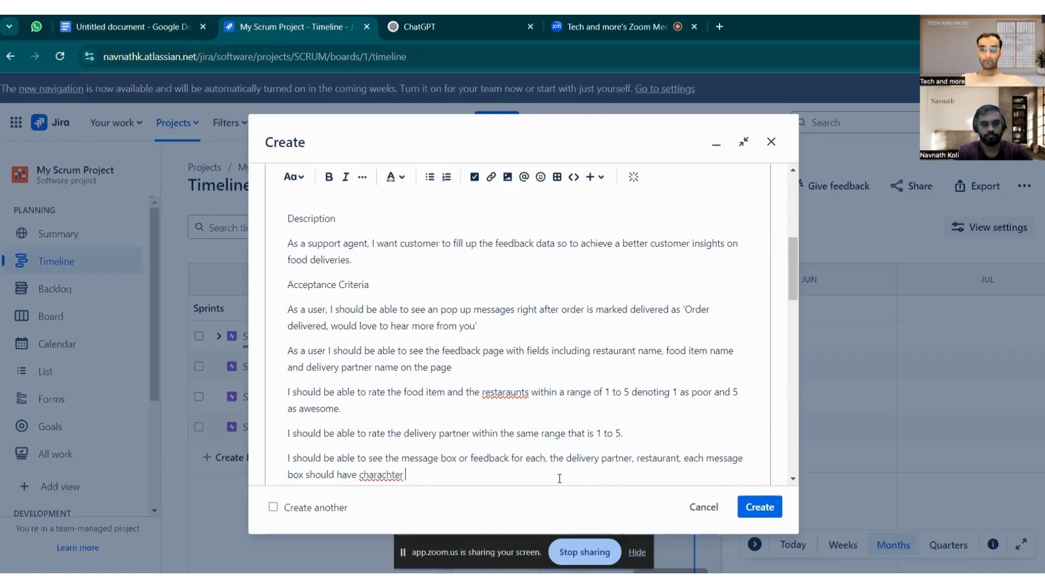
pyautogui.write('limit ')
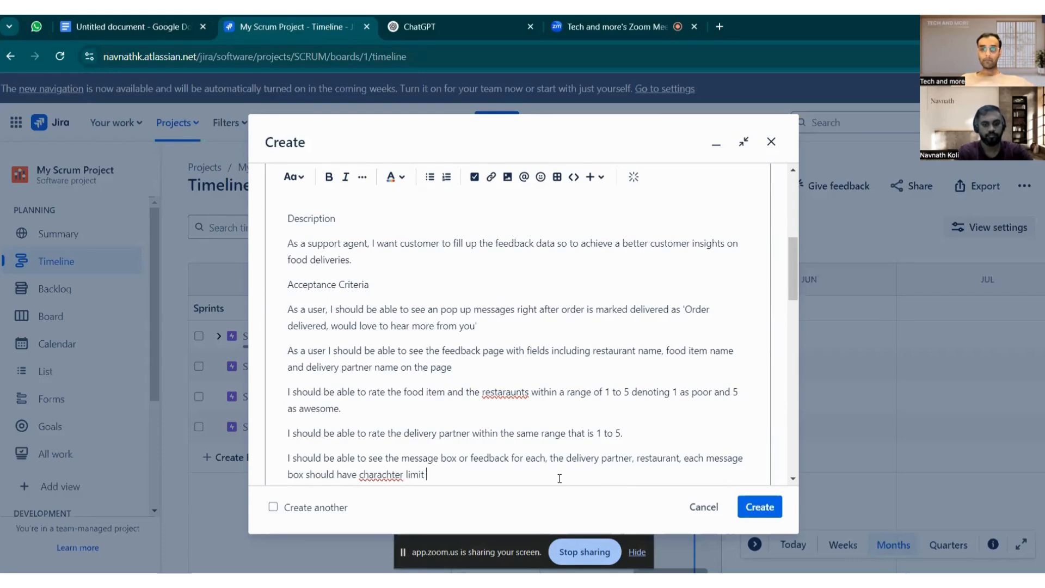
pyautogui.write('of')
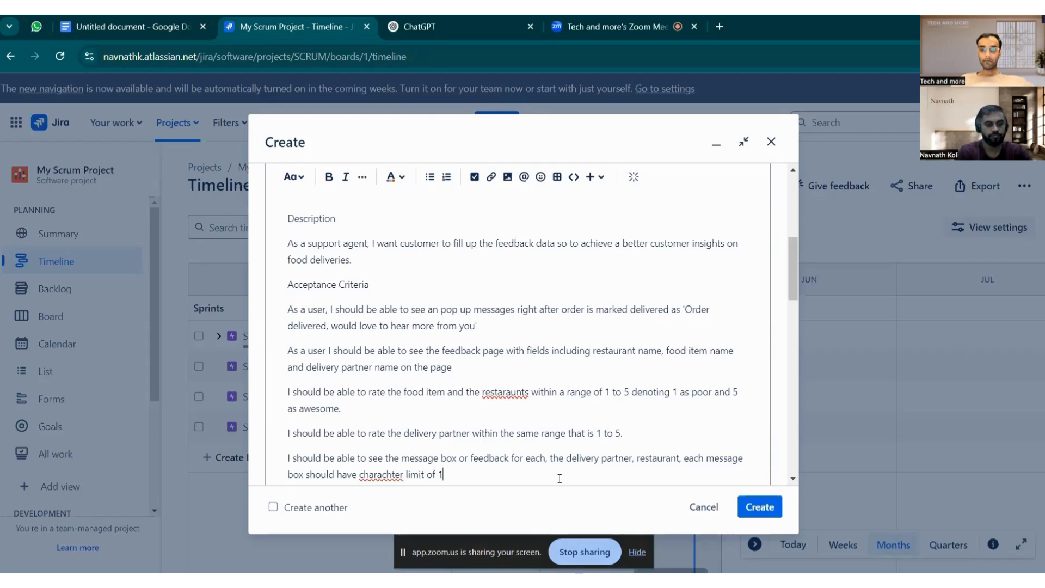
pyautogui.write(' 1')
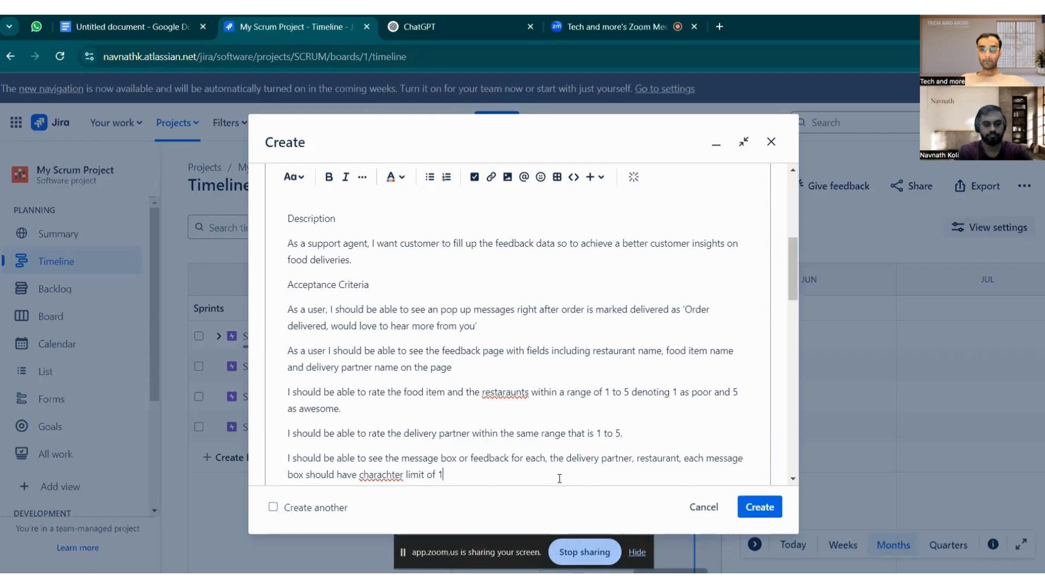
pyautogui.write('000')
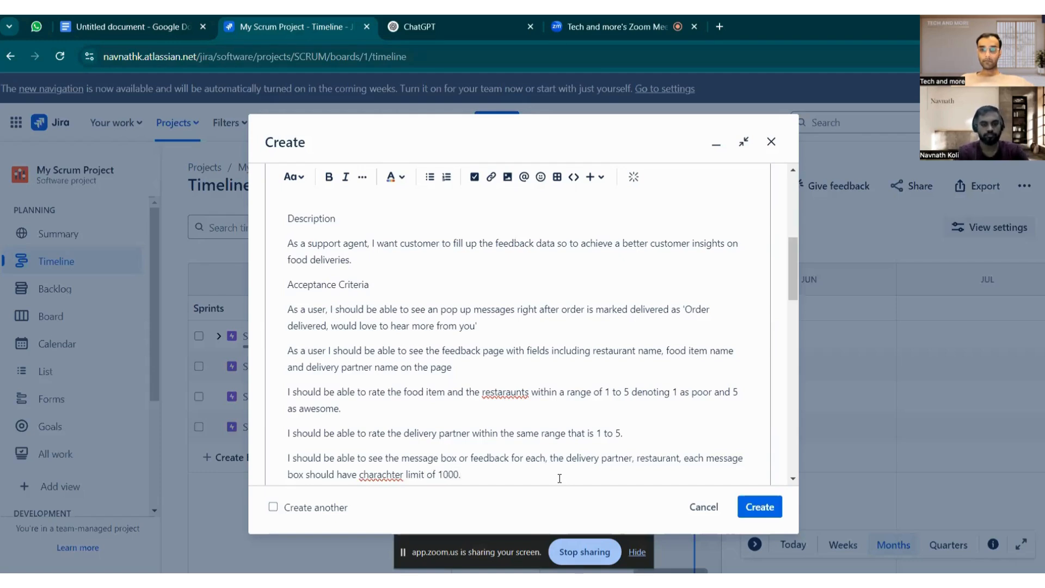
pyautogui.write('.')
# Step: Begin a sixth acceptance criterion on a new line with "Once customer has filled the desired data"
pyautogui.press('Return')
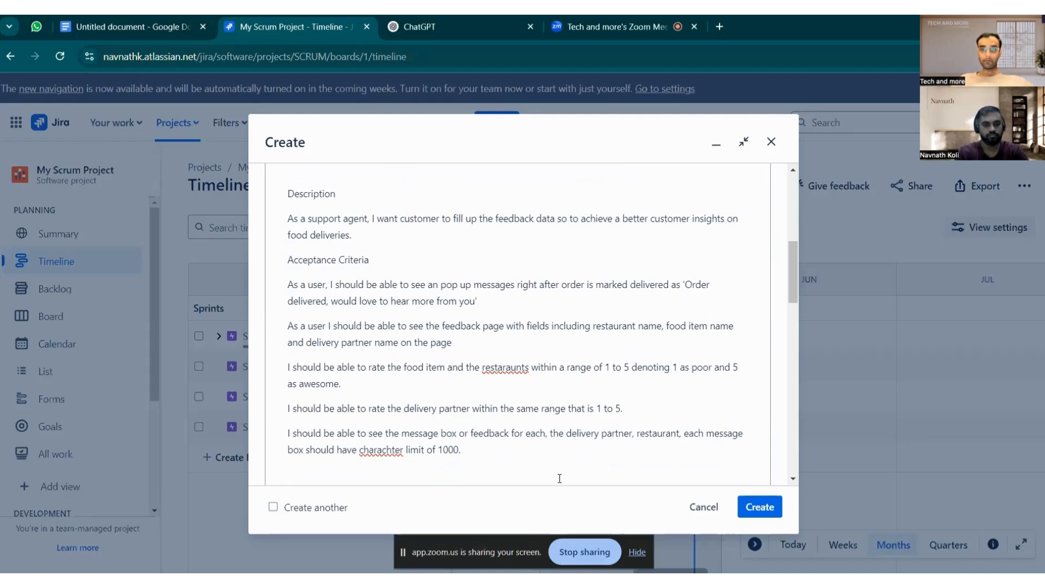
pyautogui.write('Onc')
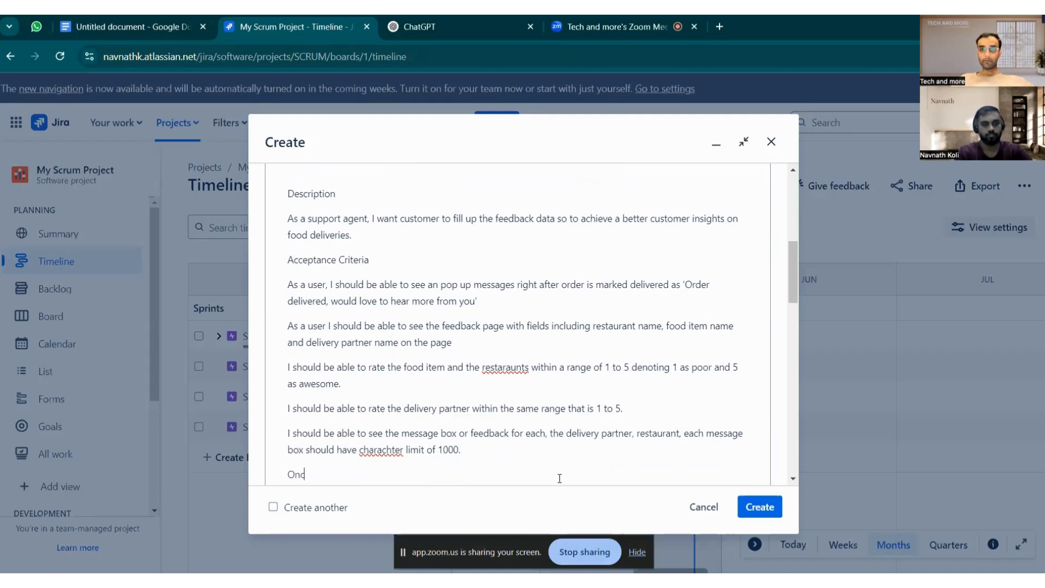
pyautogui.write('e cus')
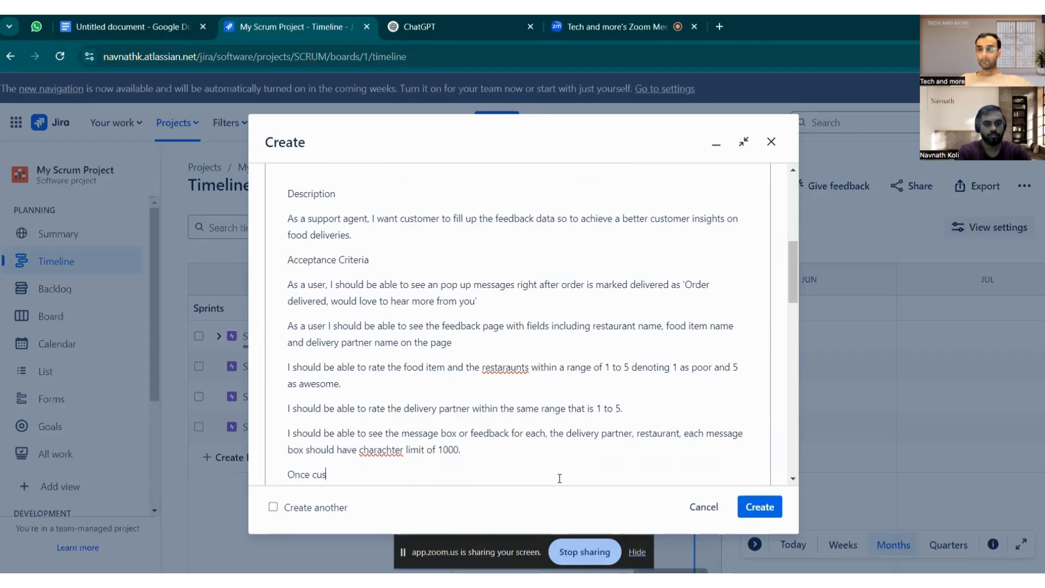
pyautogui.write('tomer has ')
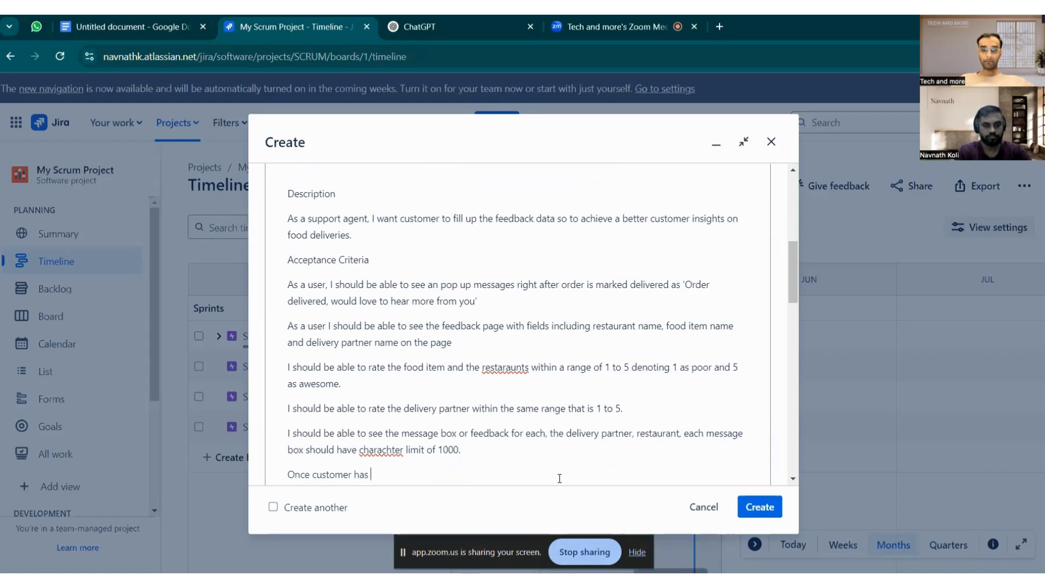
pyautogui.write('p')
pyautogui.press('BackSpace')
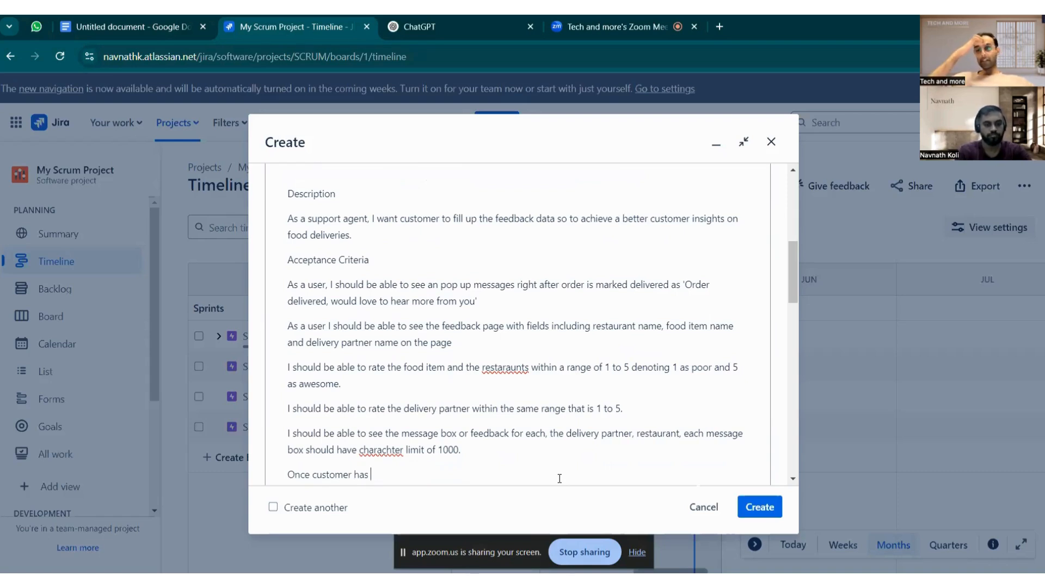
pyautogui.write('filled the ')
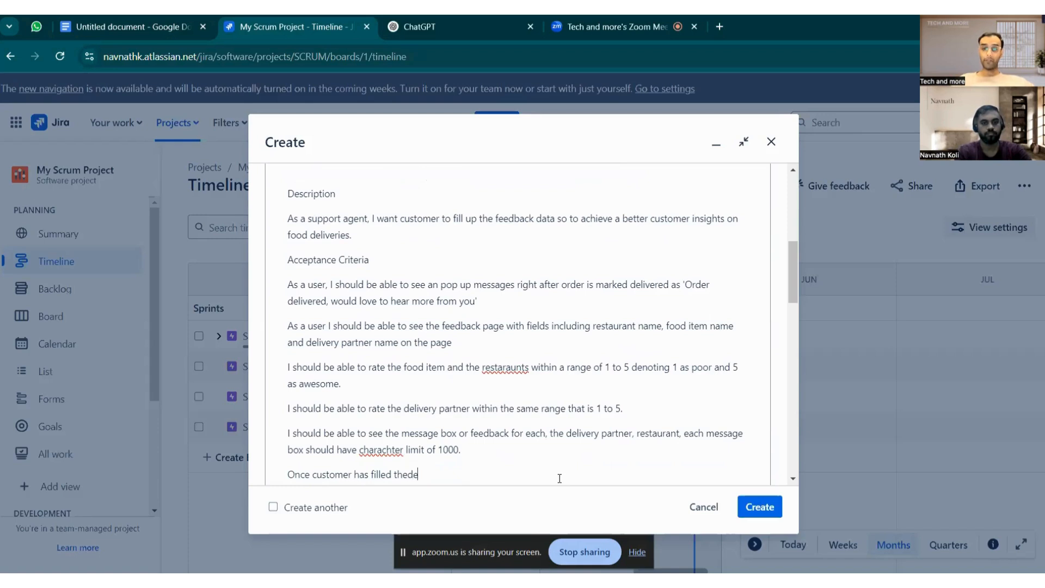
pyautogui.write('d')
pyautogui.write('esi')
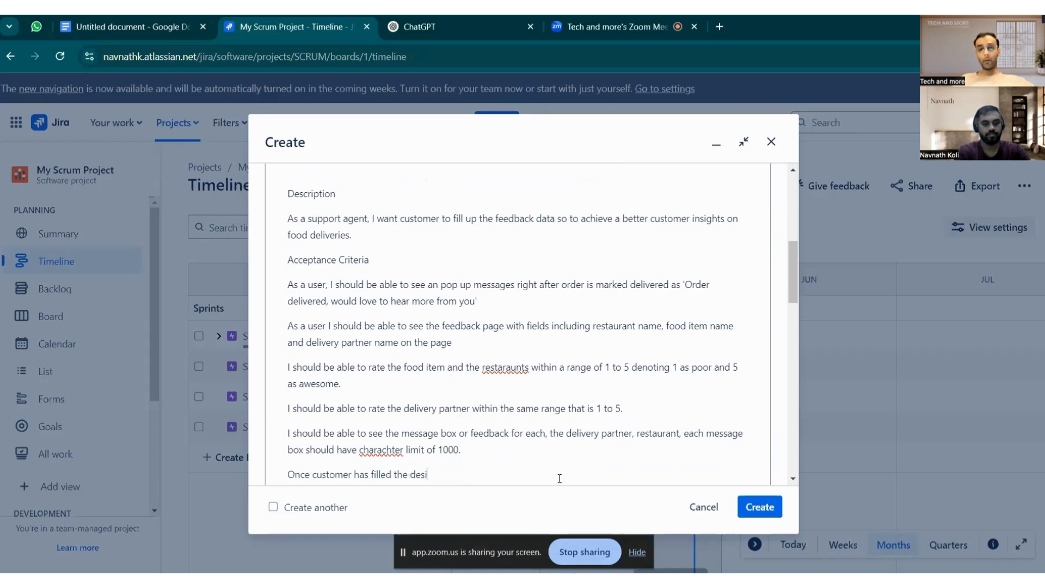
pyautogui.write('red data')
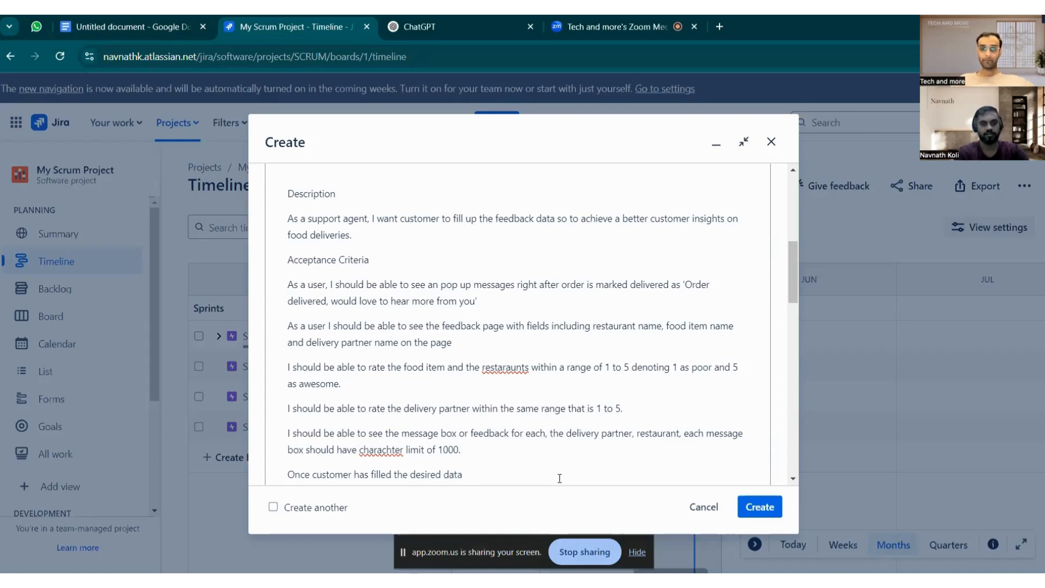
# Step: Complete the sixth acceptance criterion with ", he'll be able to see the submit button."
pyautogui.write(', ')
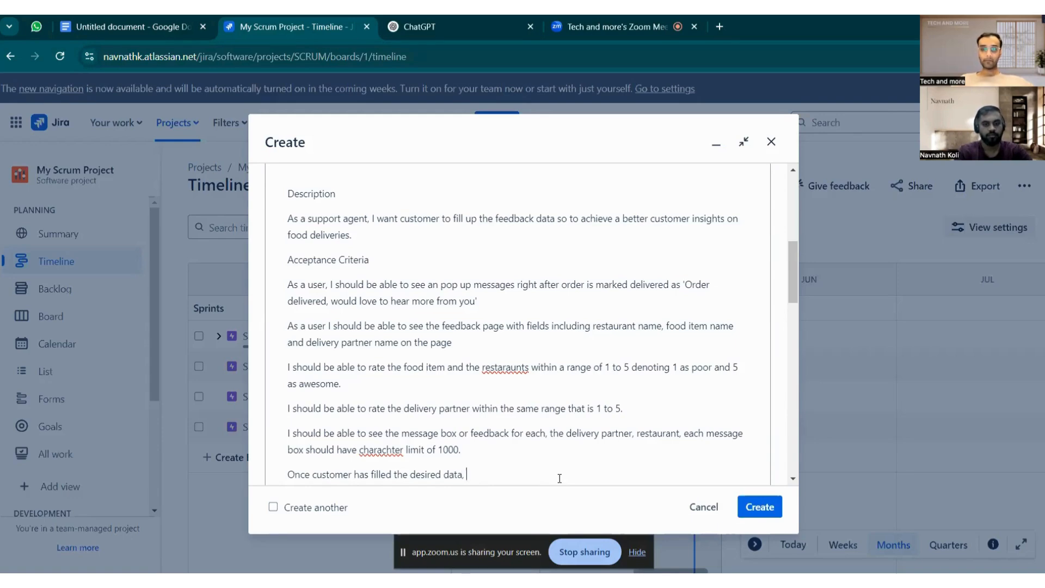
pyautogui.write("he'll be")
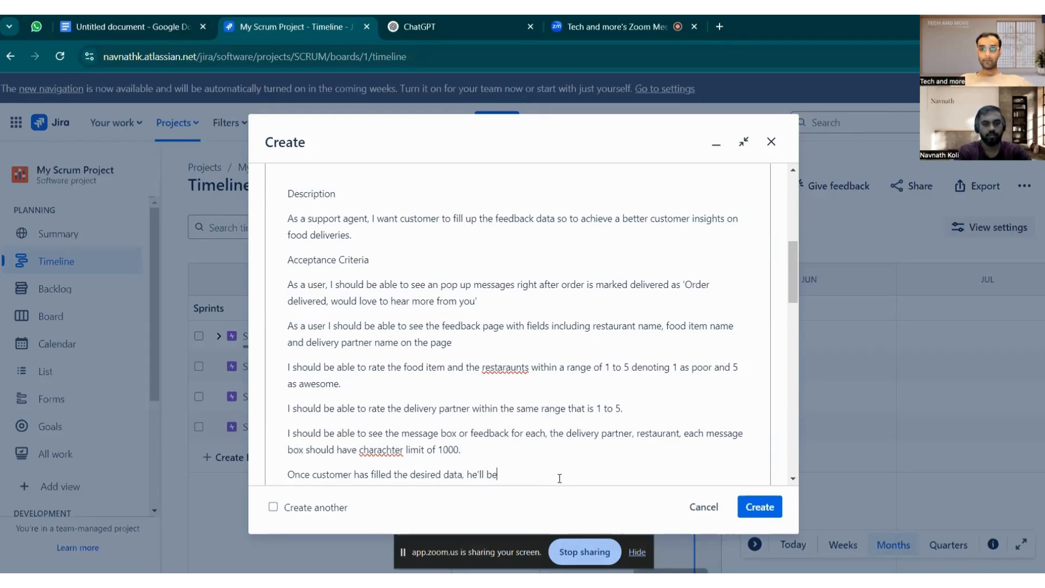
pyautogui.write(' able tosu')
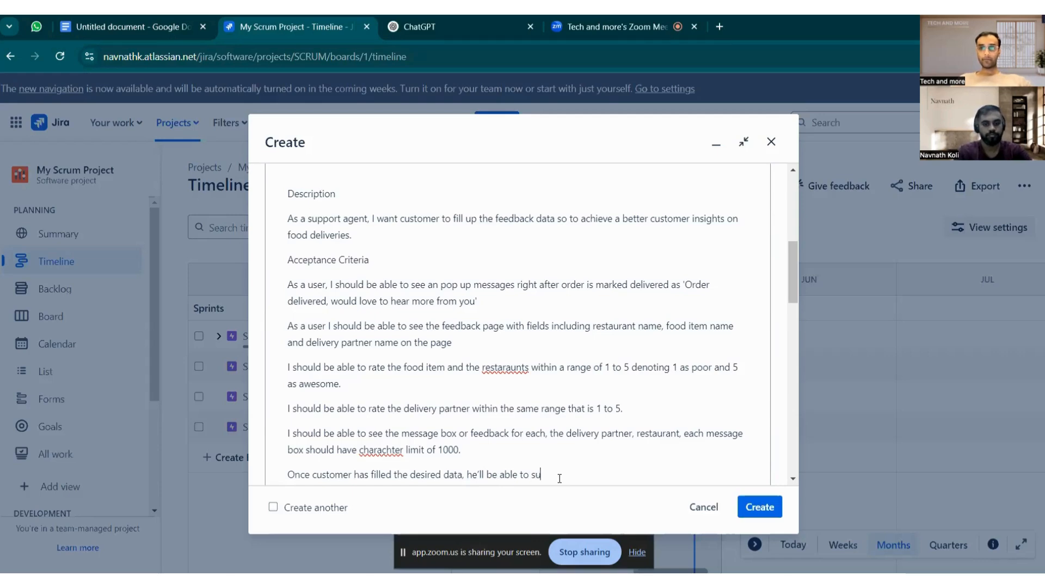
pyautogui.press('BackSpace')
pyautogui.write('ee the')
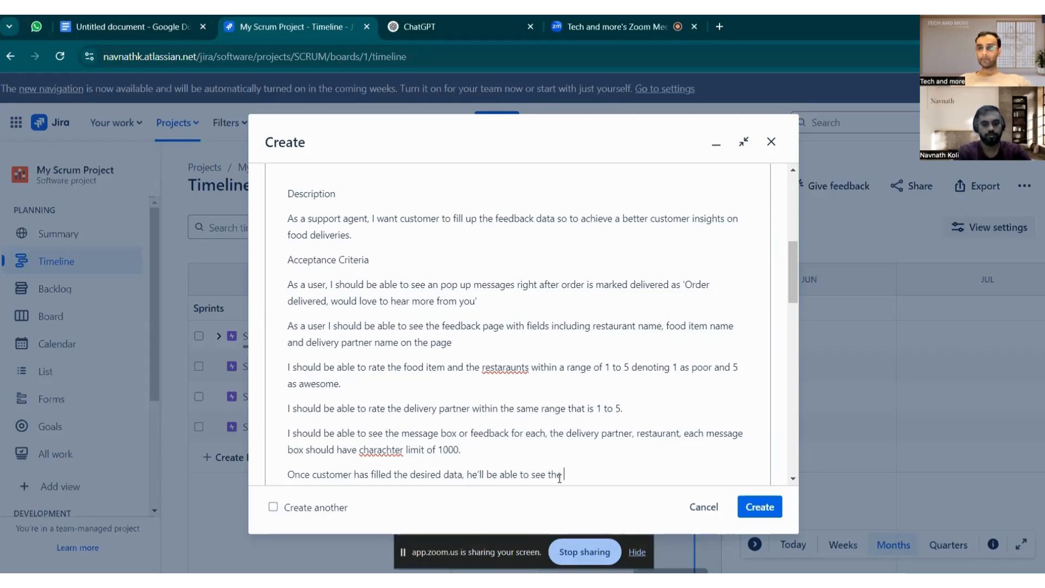
pyautogui.write(' subm')
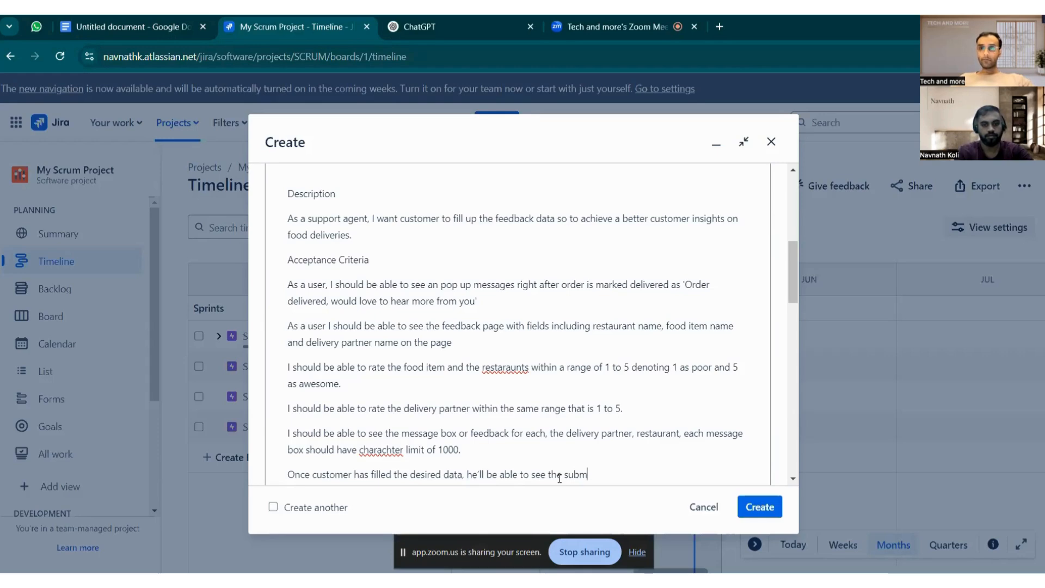
pyautogui.write('it bu')
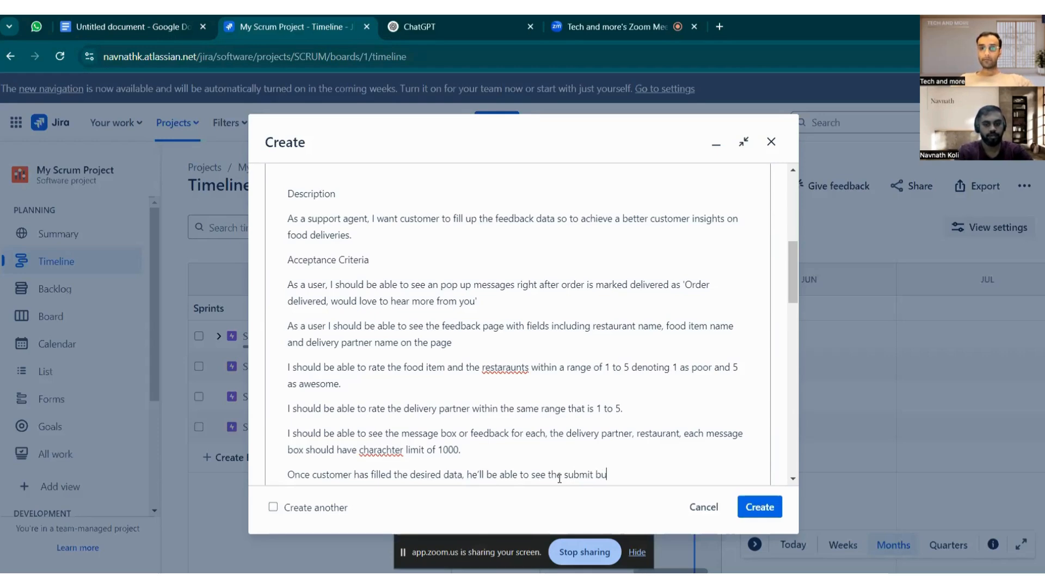
pyautogui.write('tton.')
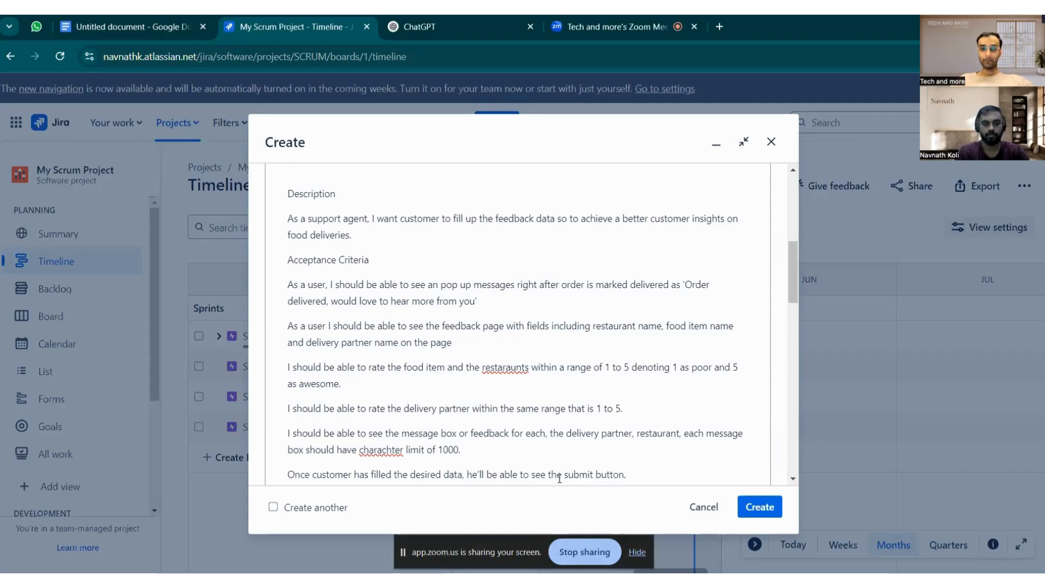
# Step: Add a plain-text "Note :" line below the acceptance criteria, without an emoji
pyautogui.press('Return')
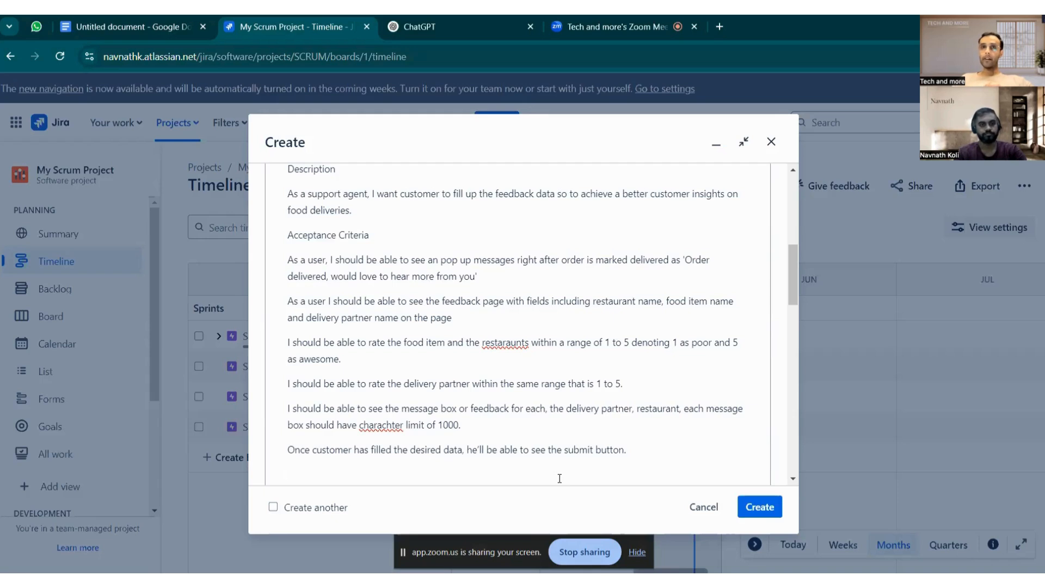
pyautogui.write('No')
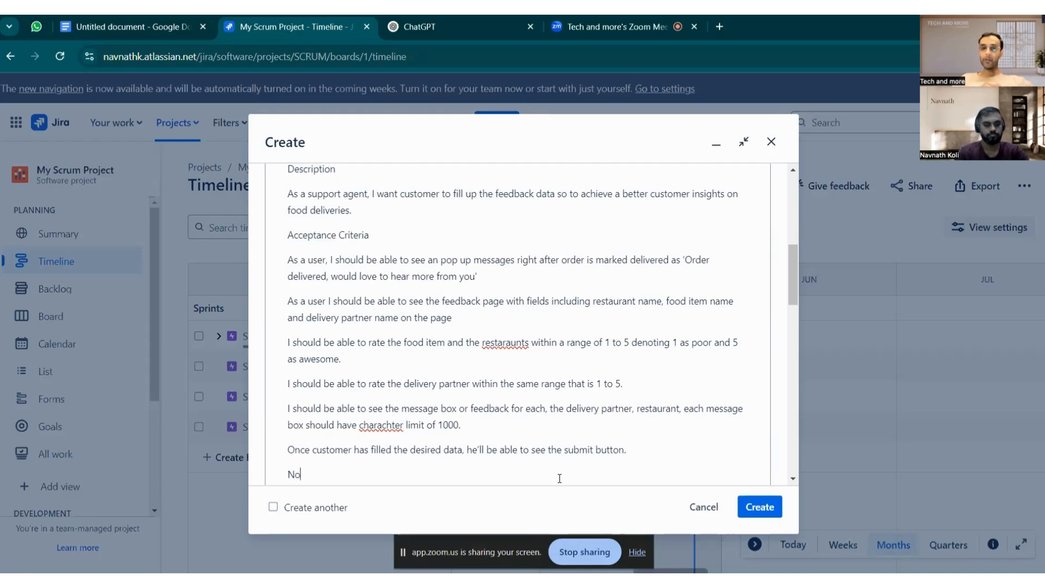
pyautogui.write('te :')
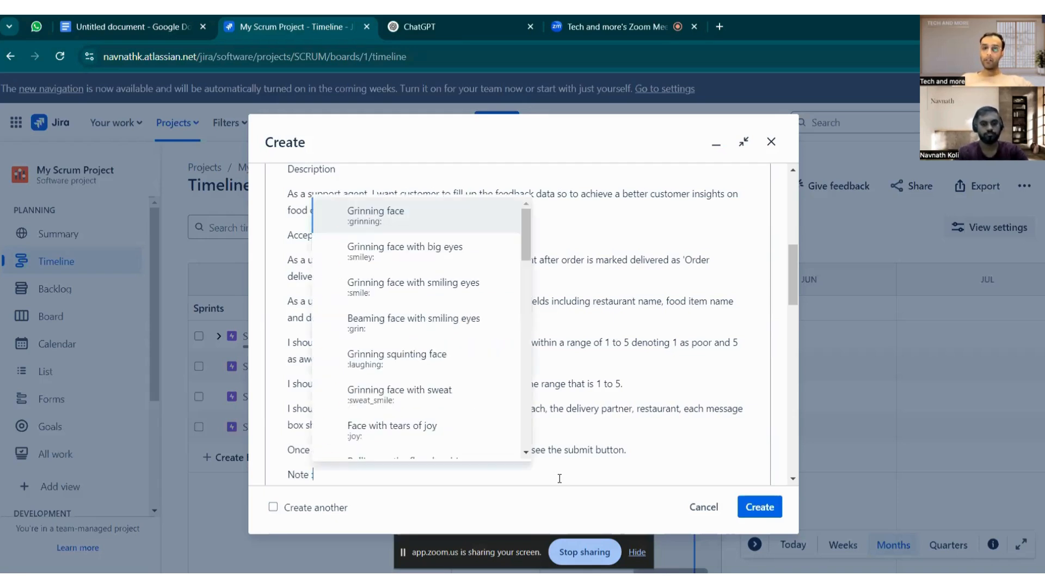
pyautogui.press('Return')
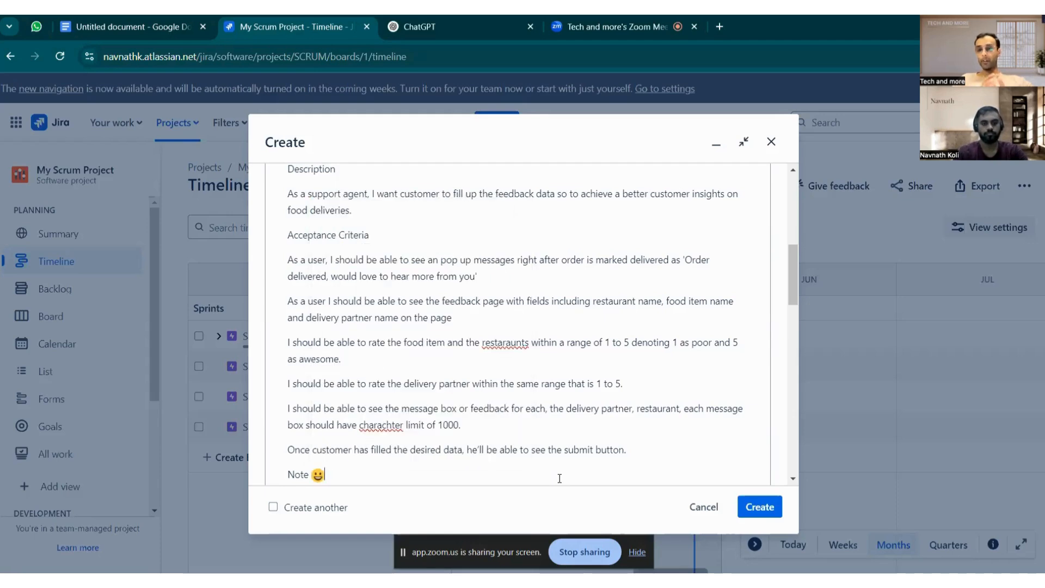
pyautogui.press('BackSpace')
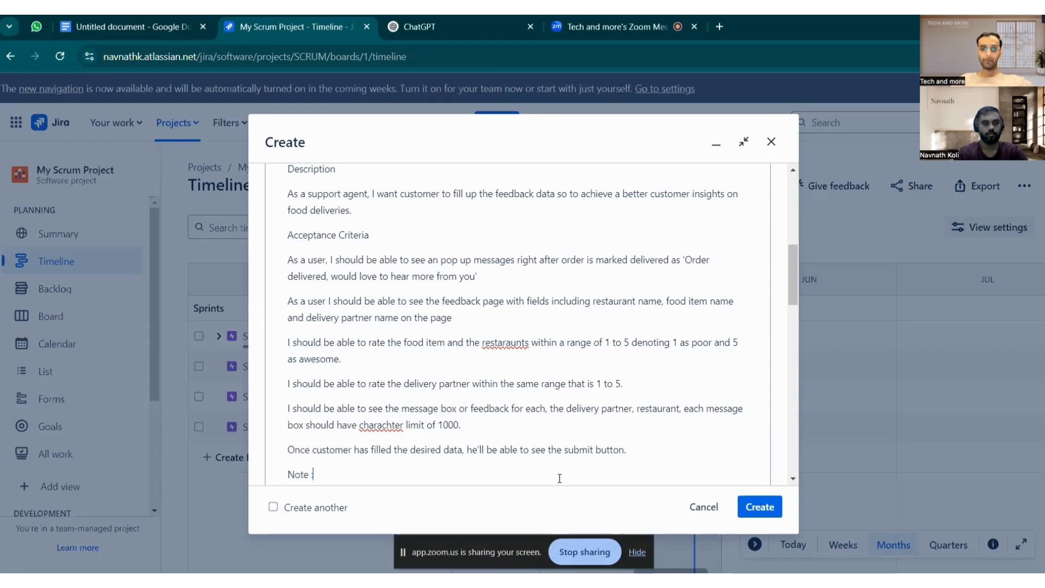
pyautogui.write(':')
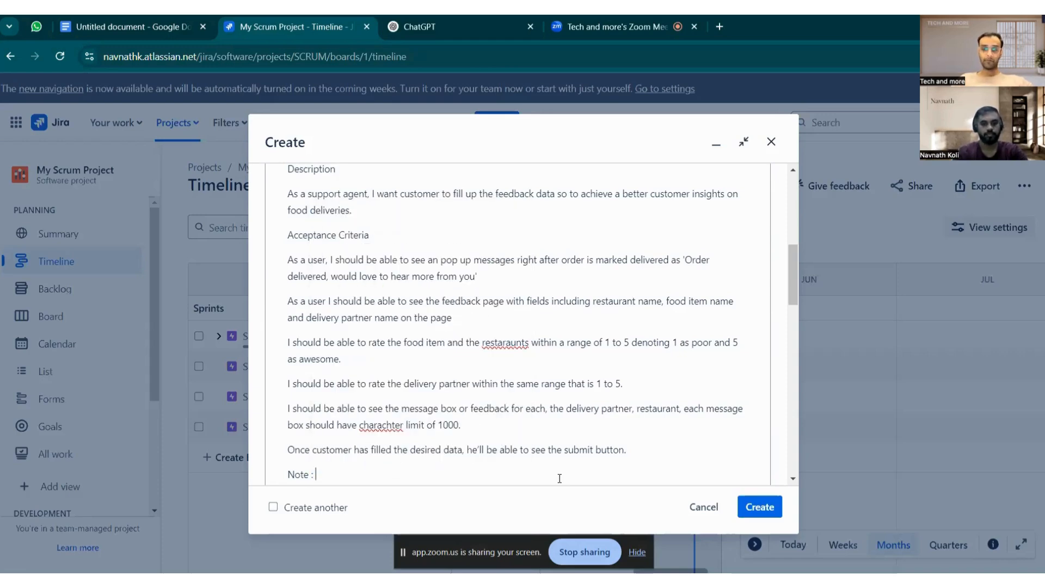
# Step: Add the line "FYI creating a new user story for Submit button storage feature." below the "Note :" line
pyautogui.press('Return')
pyautogui.write('FYI')
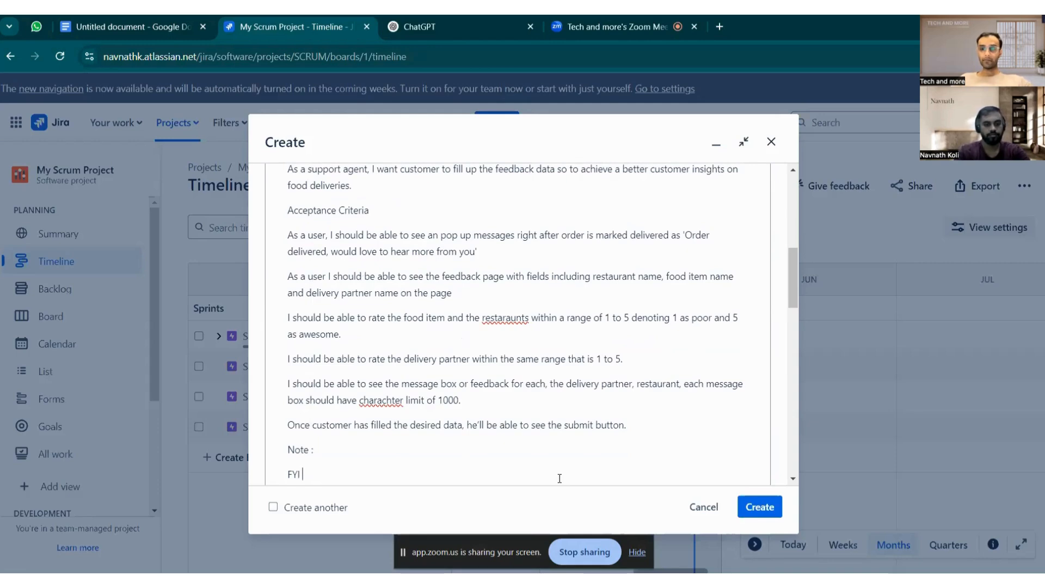
pyautogui.write(' creating')
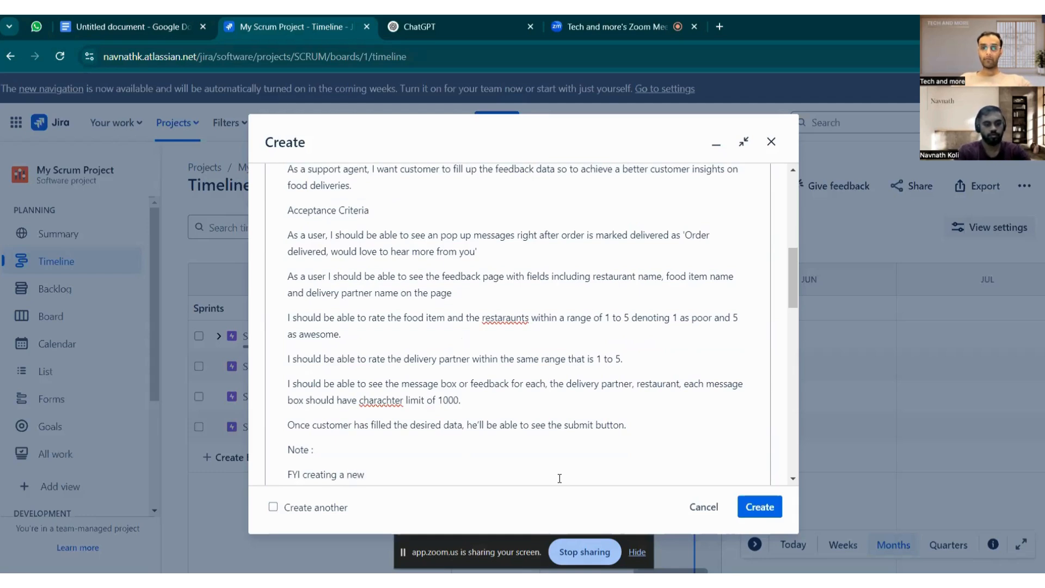
pyautogui.write(' a new use')
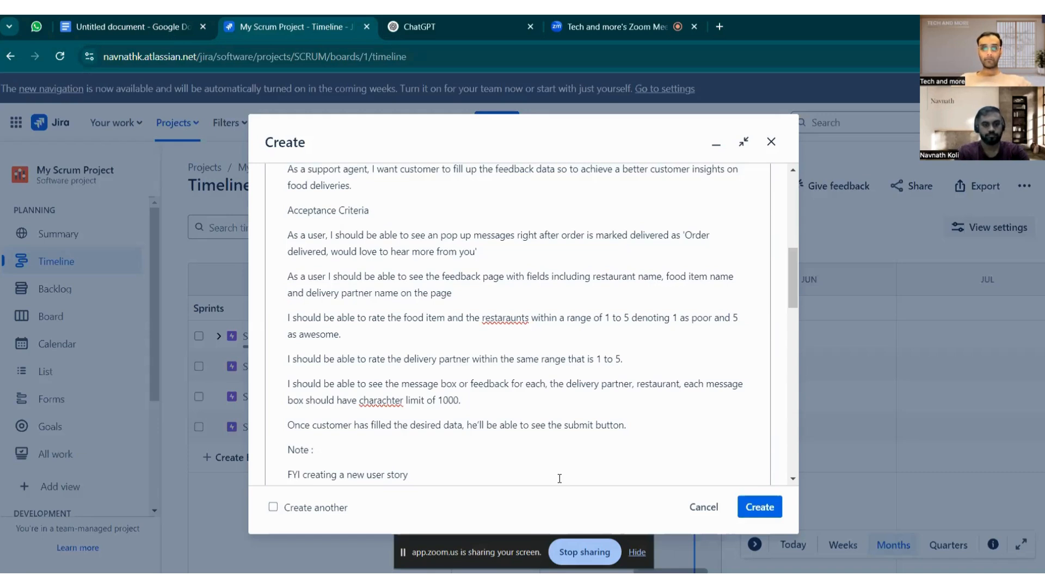
pyautogui.write('for')
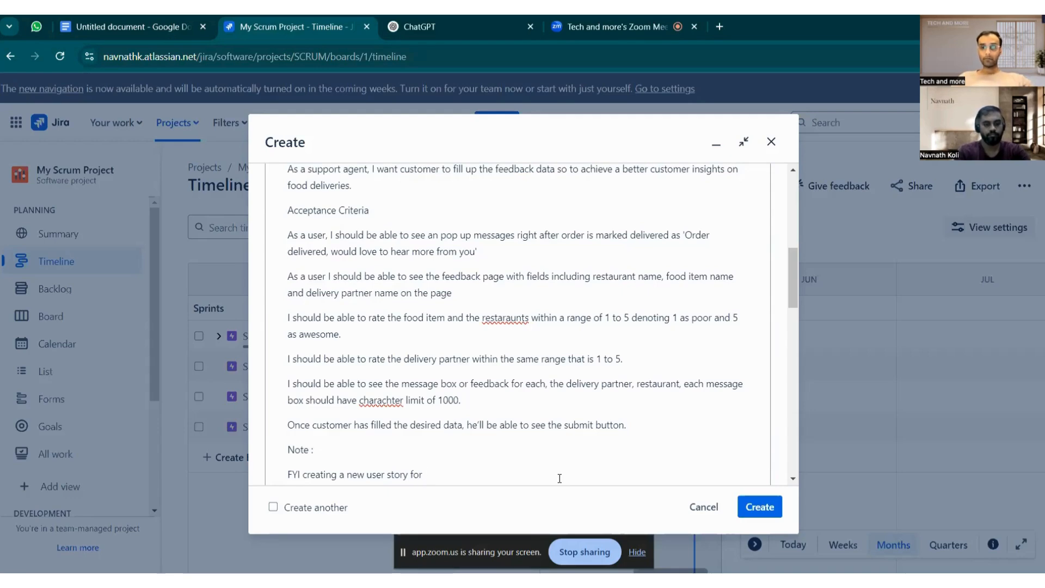
pyautogui.write(' Subm')
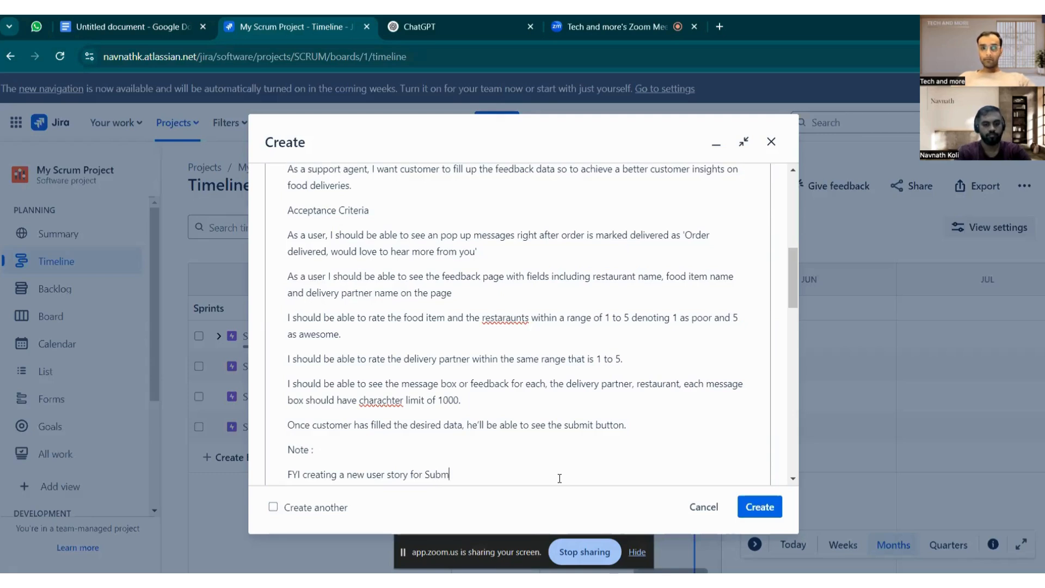
pyautogui.write('it butto')
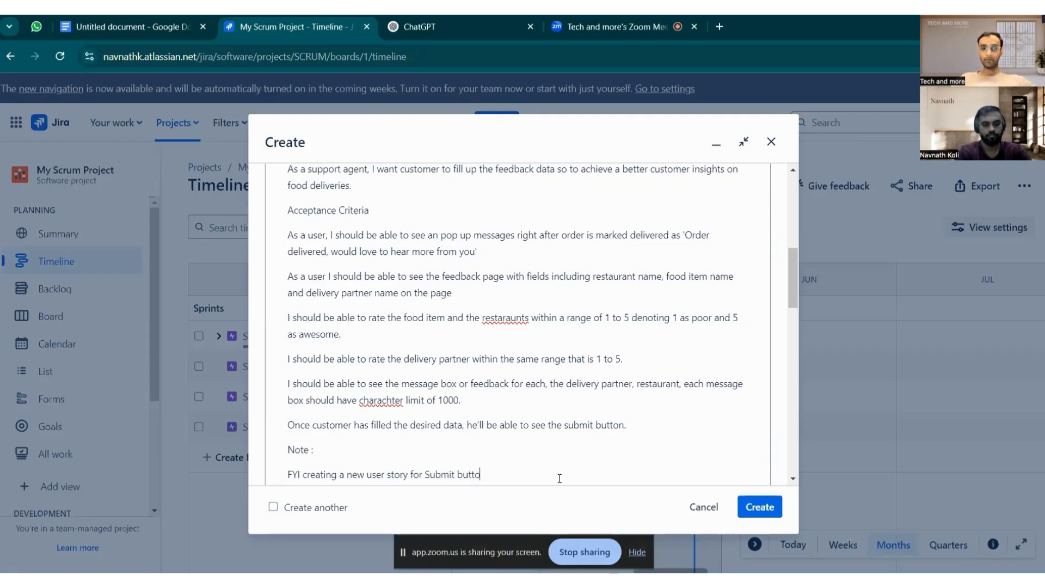
pyautogui.write('n storag')
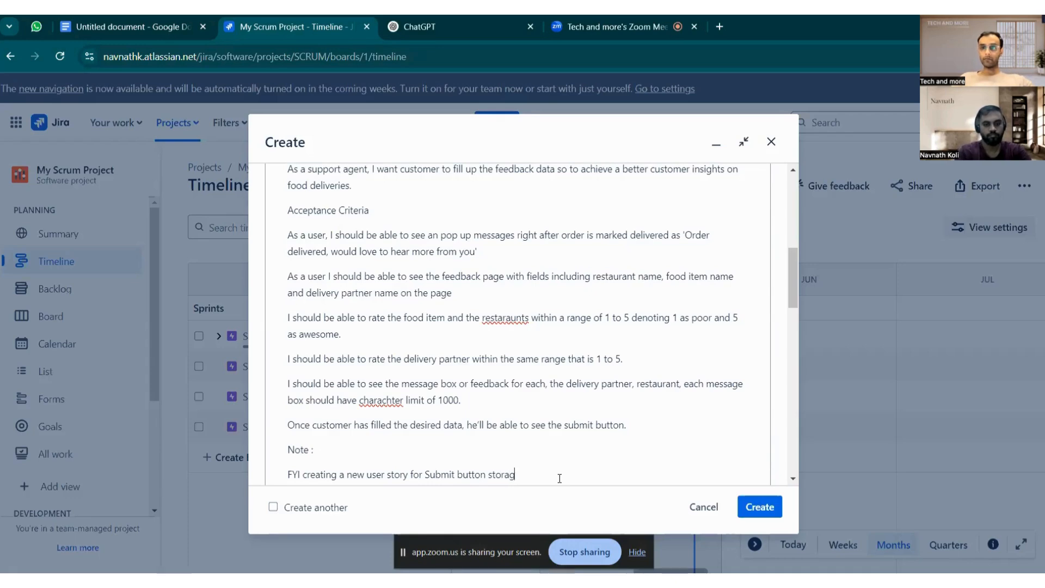
pyautogui.write('e feature')
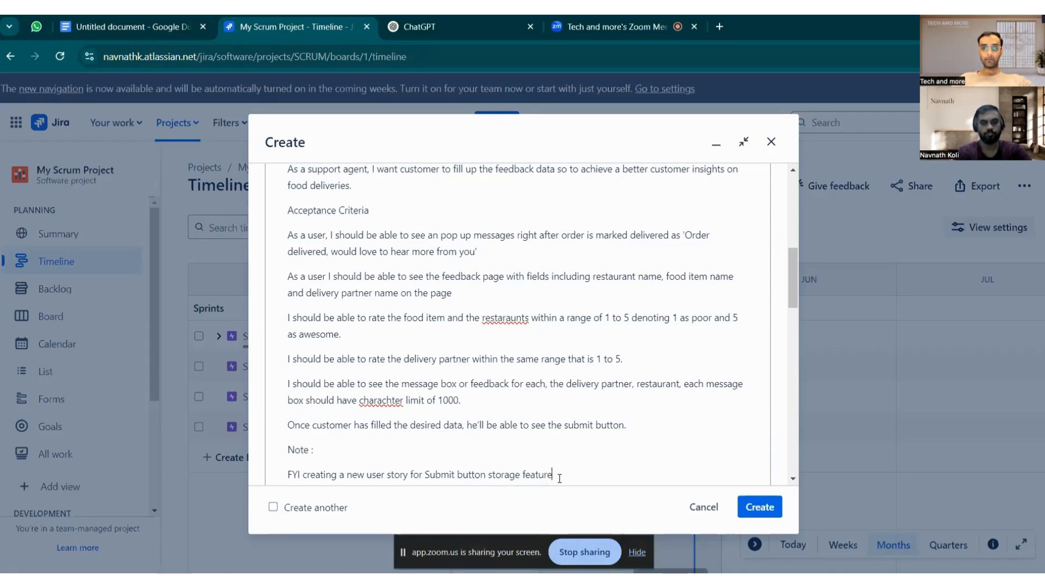
# Step: Copy the whole story text from the Description heading through the note, and switch to ChatGPT
pyautogui.scroll(3, 328, 322)
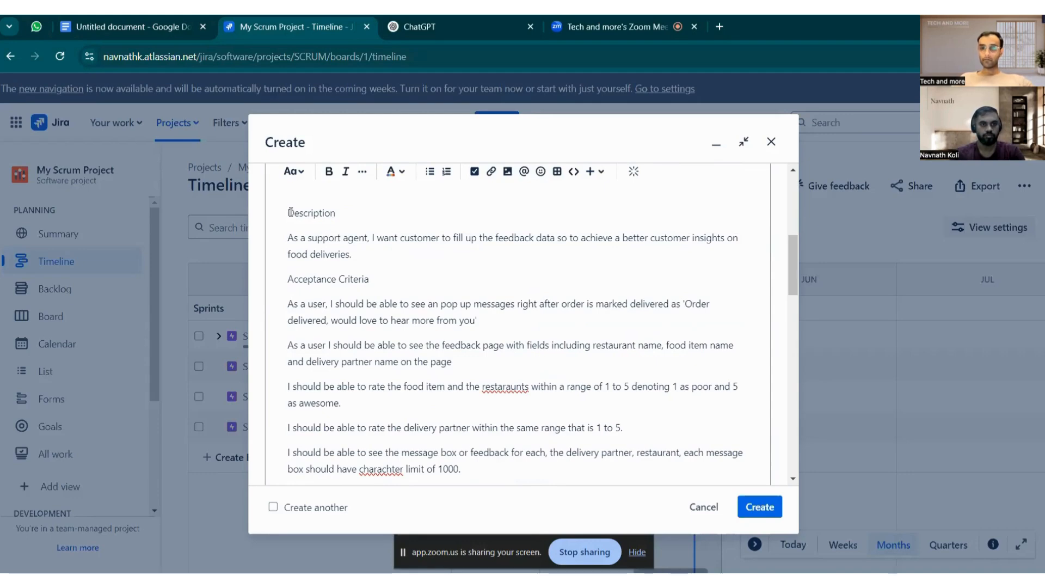
pyautogui.moveTo(288, 217); pyautogui.dragTo(576, 381)
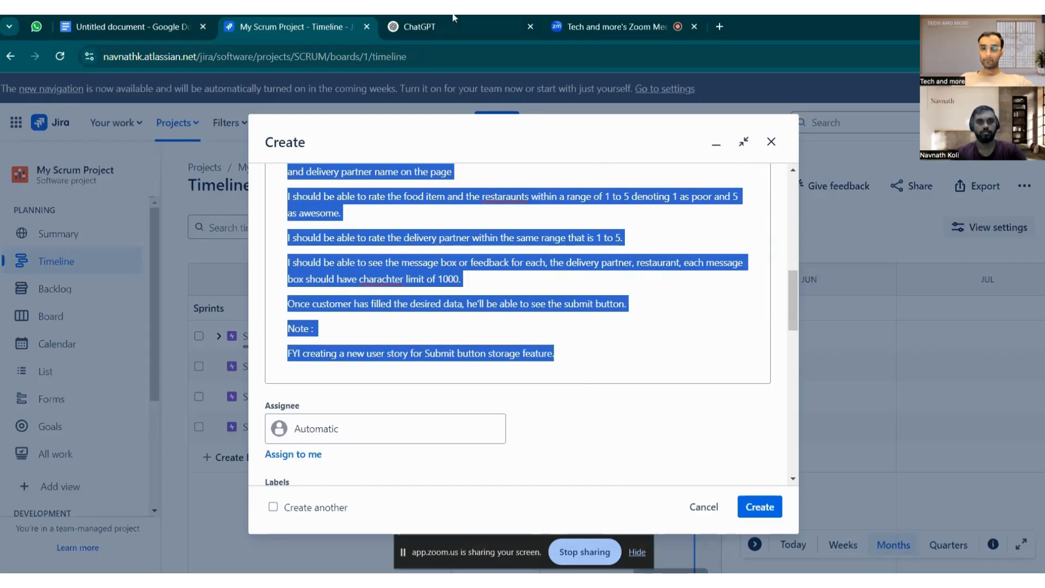
pyautogui.click(435, 24)
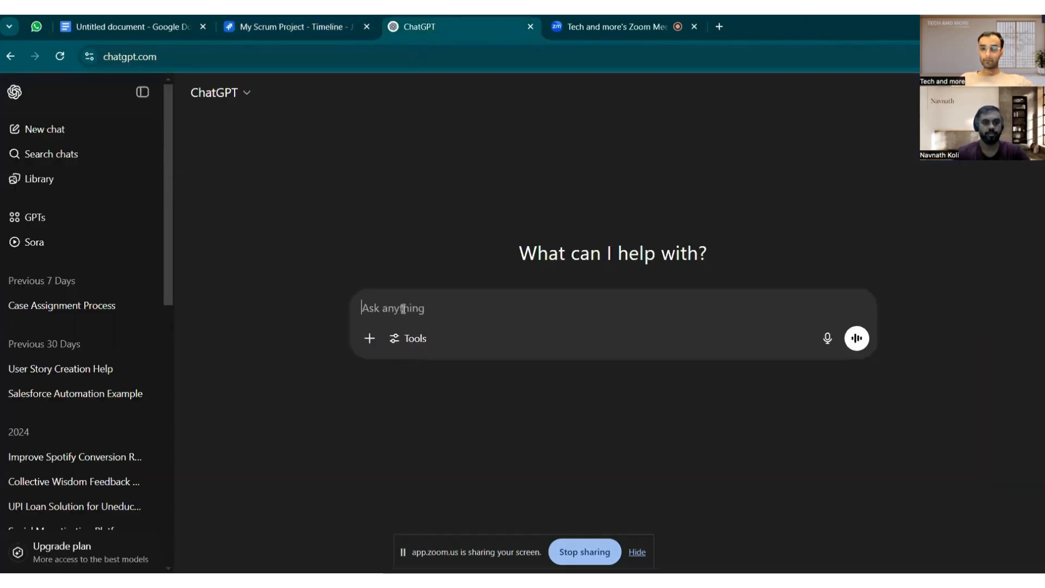
# Step: Start a new prompt with "Make this user story grammatically correct"
pyautogui.write('Make th')
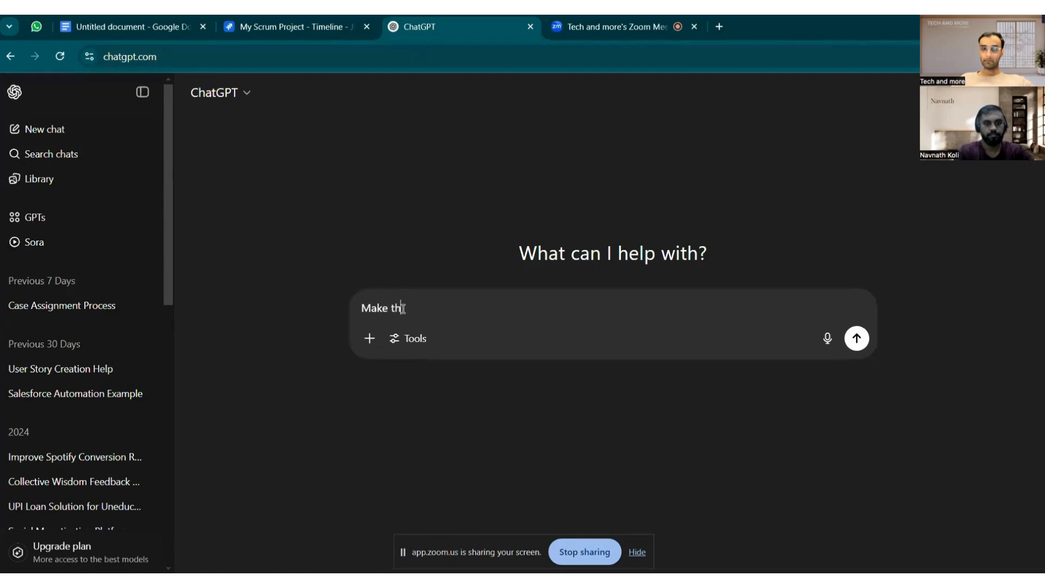
pyautogui.write('is user s')
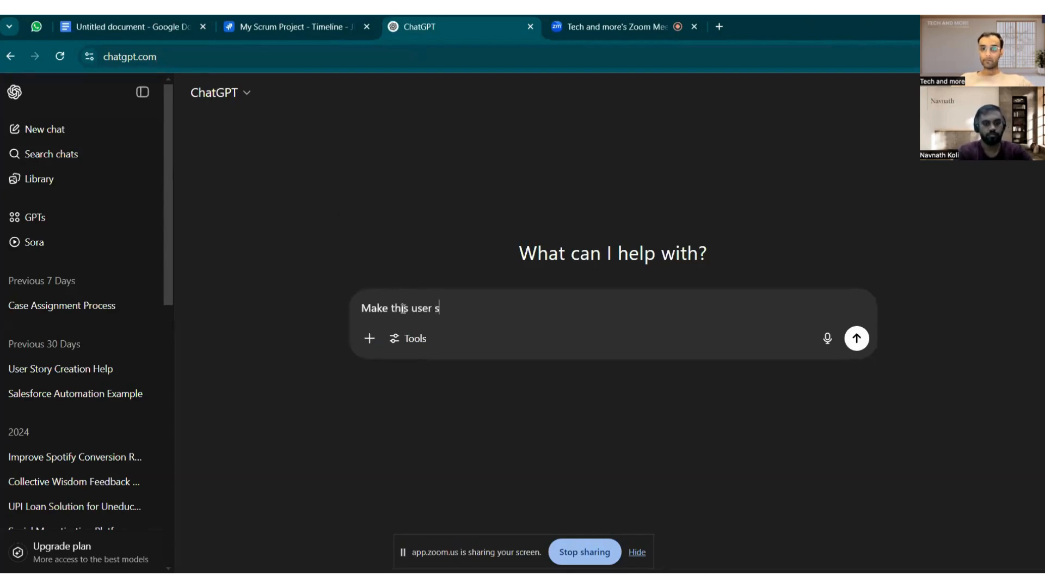
pyautogui.write('tory gr')
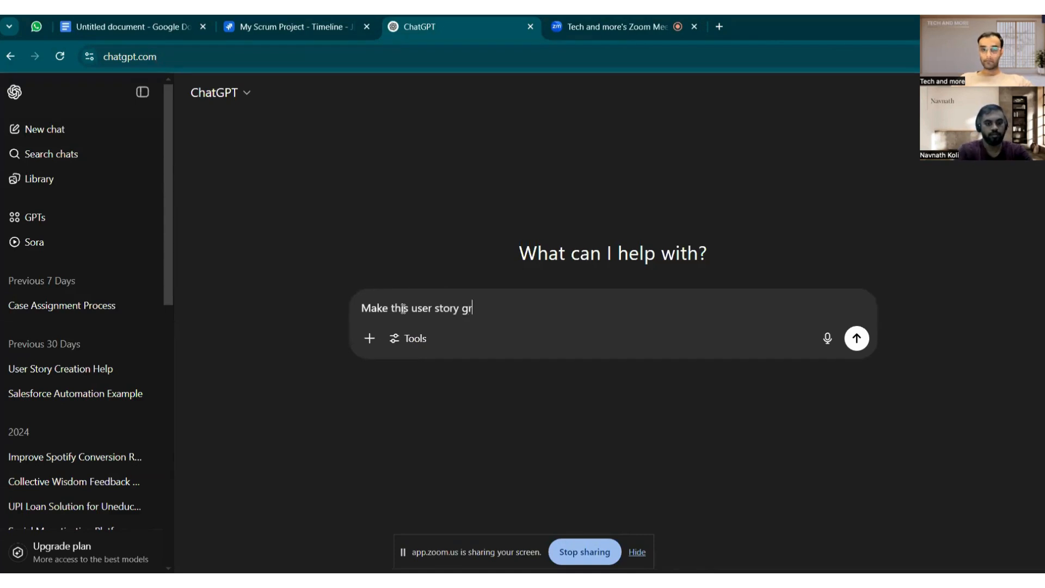
pyautogui.write('ammati')
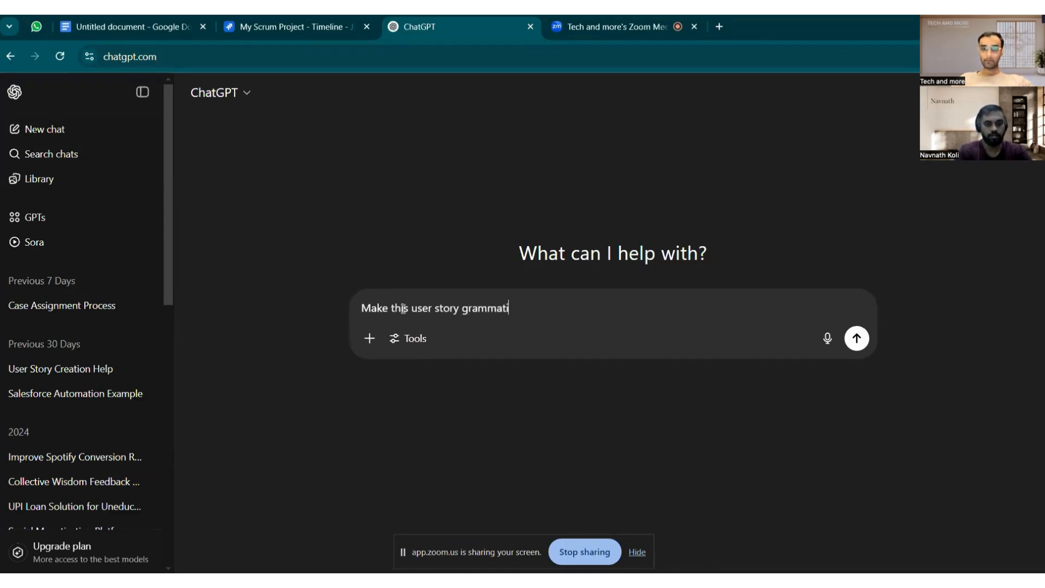
pyautogui.write('cally c')
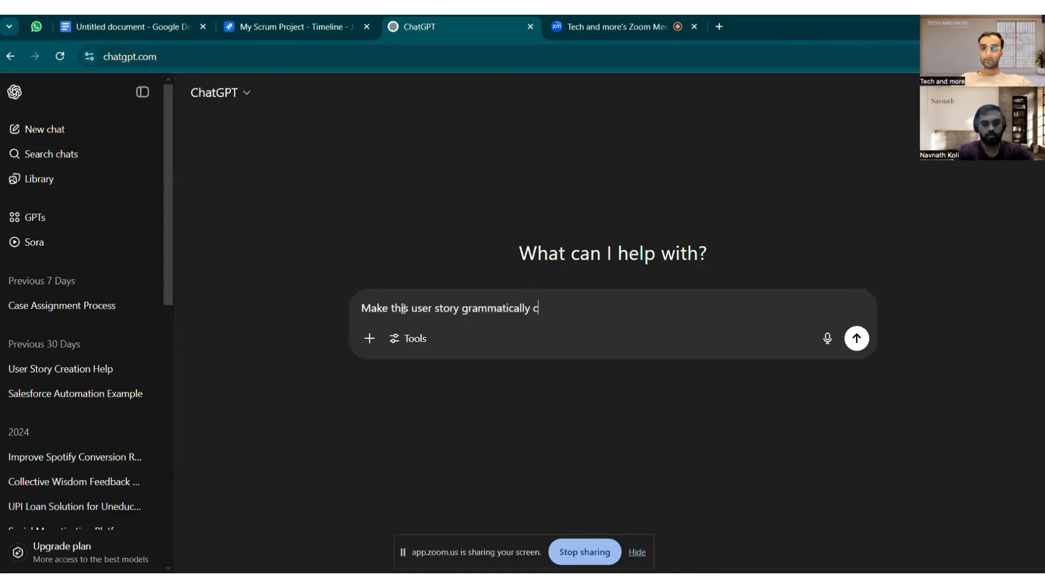
pyautogui.write('orrect')
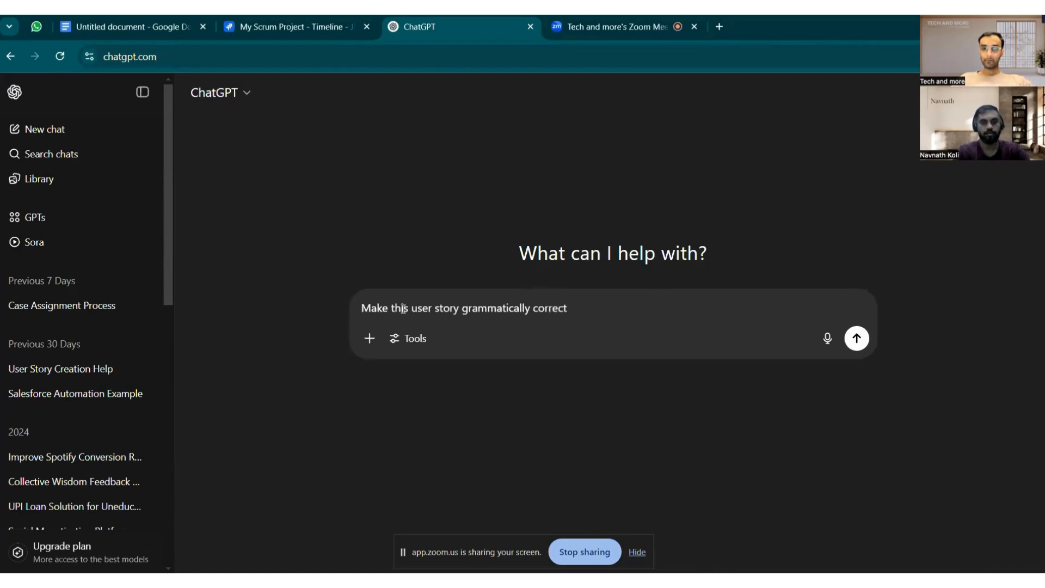
# Step: Continue the prompt with " and rephrase to make this better"
pyautogui.write(' and re')
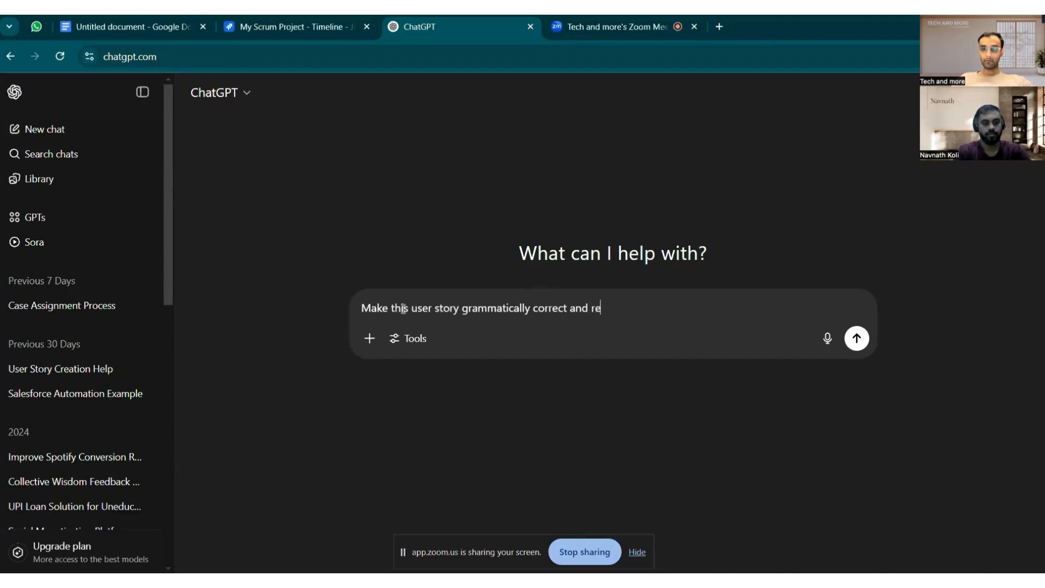
pyautogui.write('hra')
pyautogui.press('Num_Lock')
pyautogui.press('BackSpace')
pyautogui.press('BackSpace')
pyautogui.press('BackSpace')
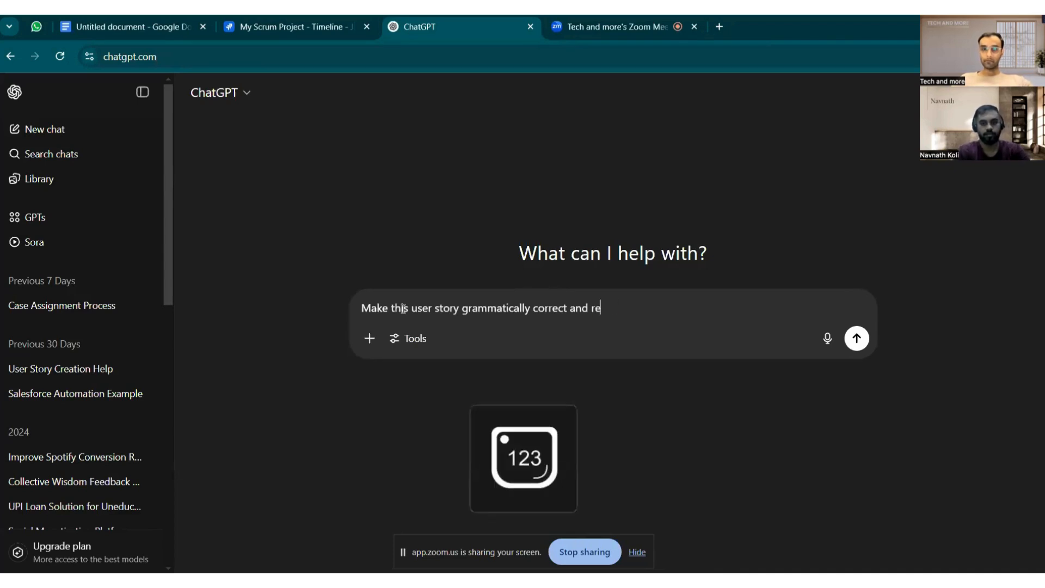
pyautogui.write('phra')
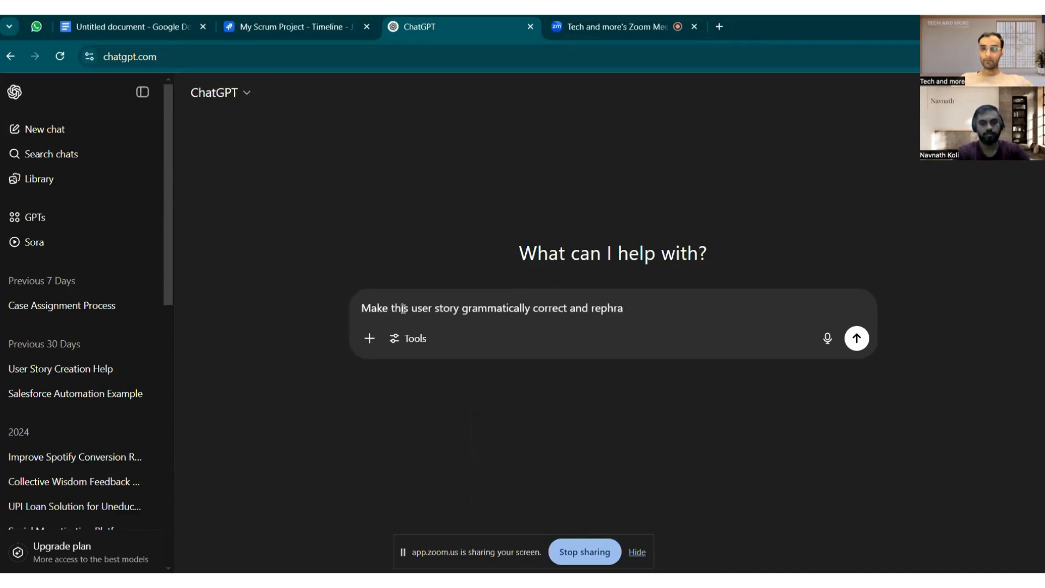
pyautogui.write('se to')
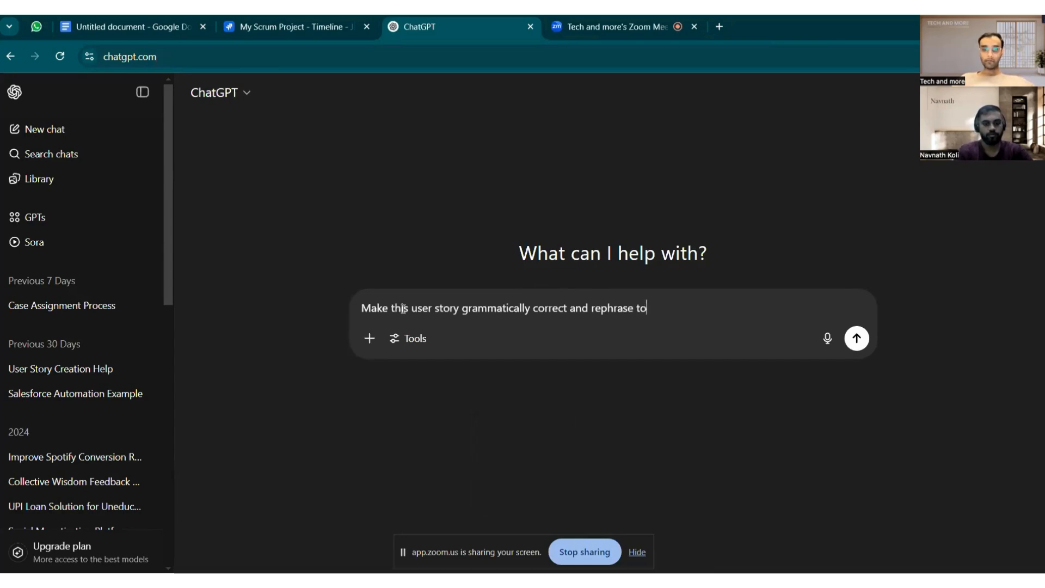
pyautogui.write(' make this')
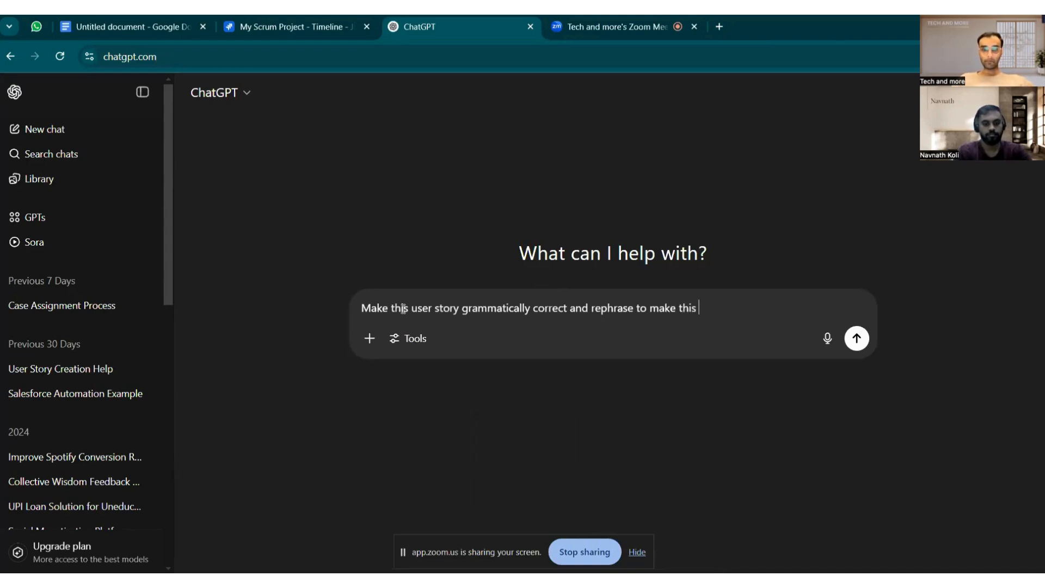
pyautogui.write(' better')
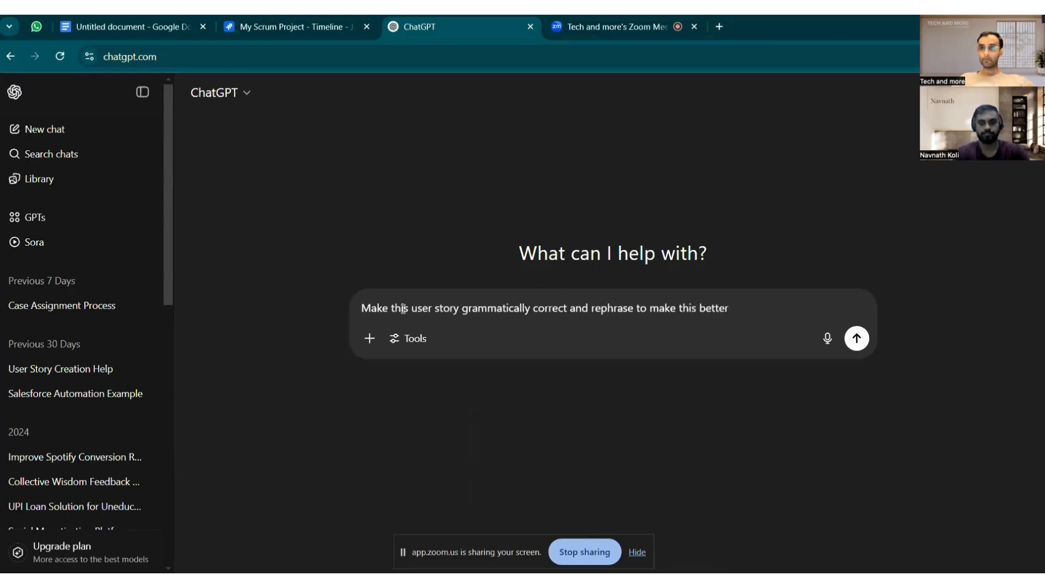
# Step: Paste the copied user story between quotation marks at the end of the prompt and submit it
pyautogui.write(' ""')
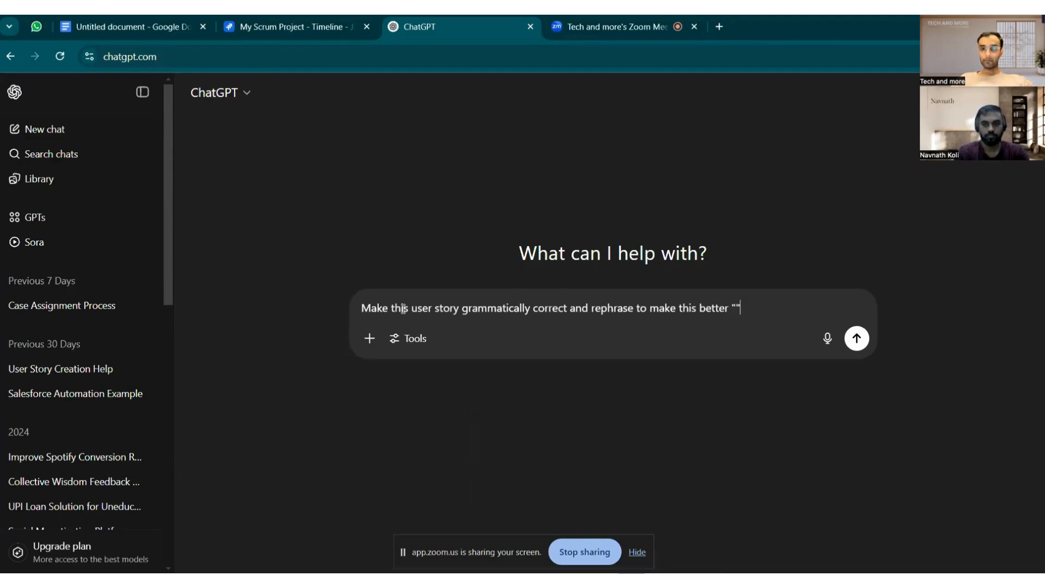
pyautogui.hotkey('ctrl', 'v')
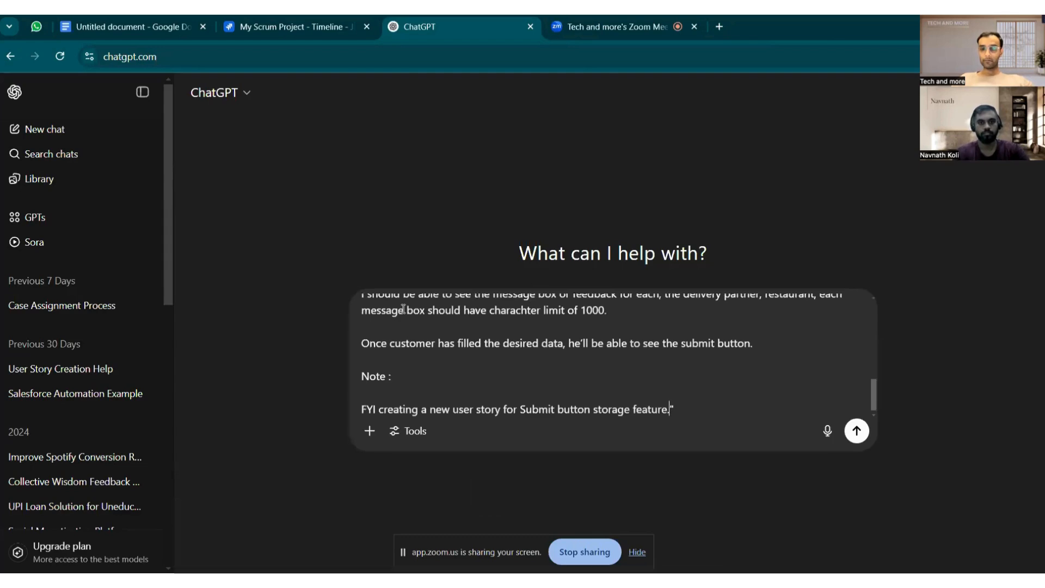
pyautogui.press('Return')
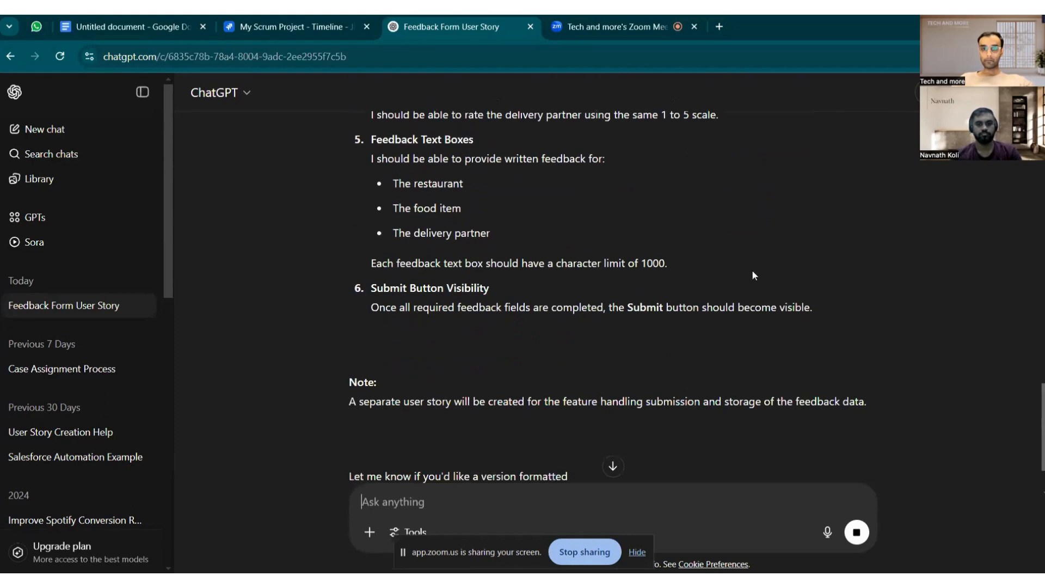
# Step: Read through the rewritten acceptance criteria and the note in the ChatGPT response
pyautogui.scroll(-2, 812, 299)
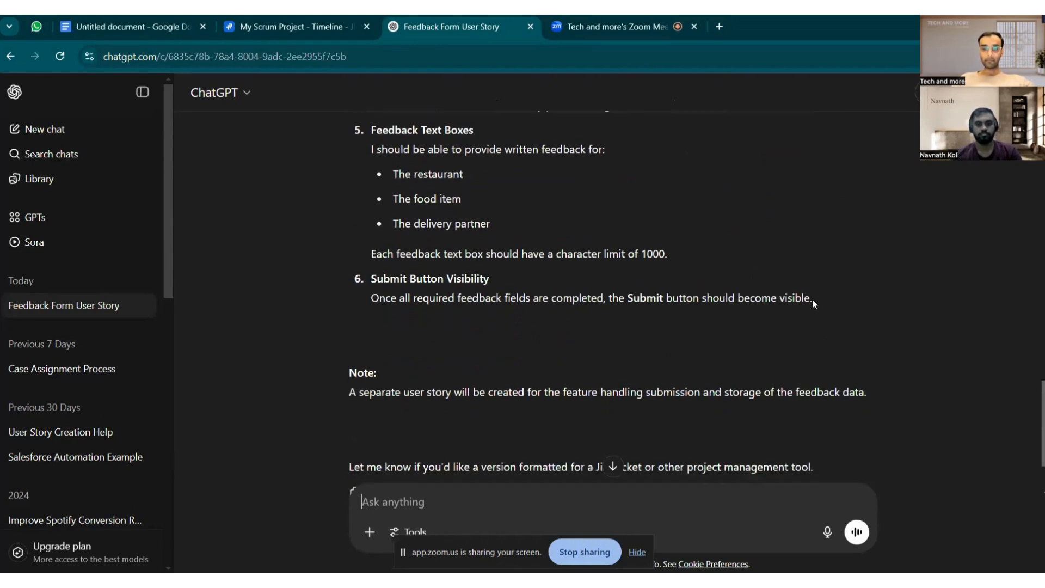
pyautogui.scroll(7, 785, 307)
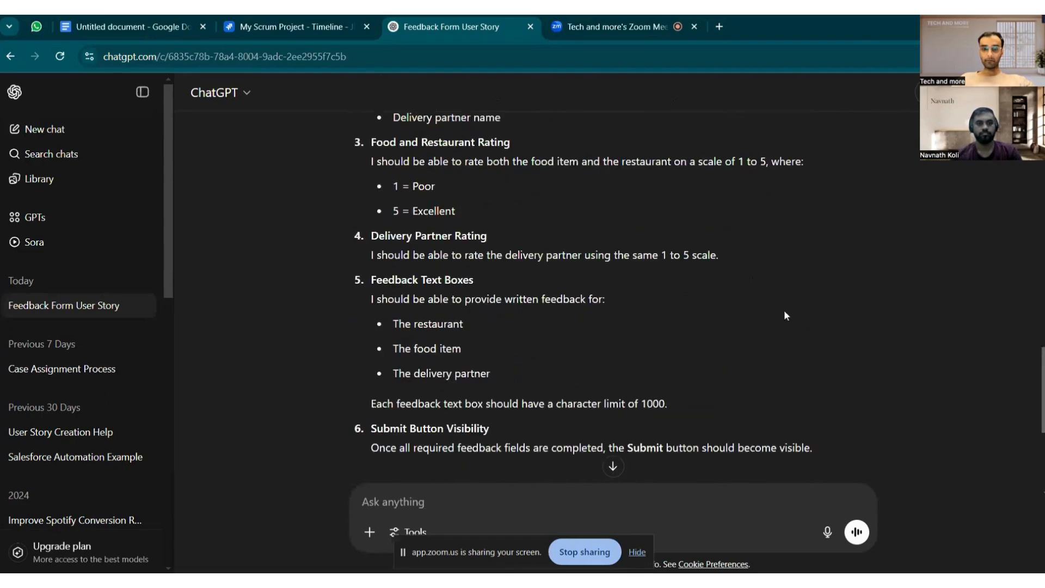
pyautogui.scroll(1, 791, 300)
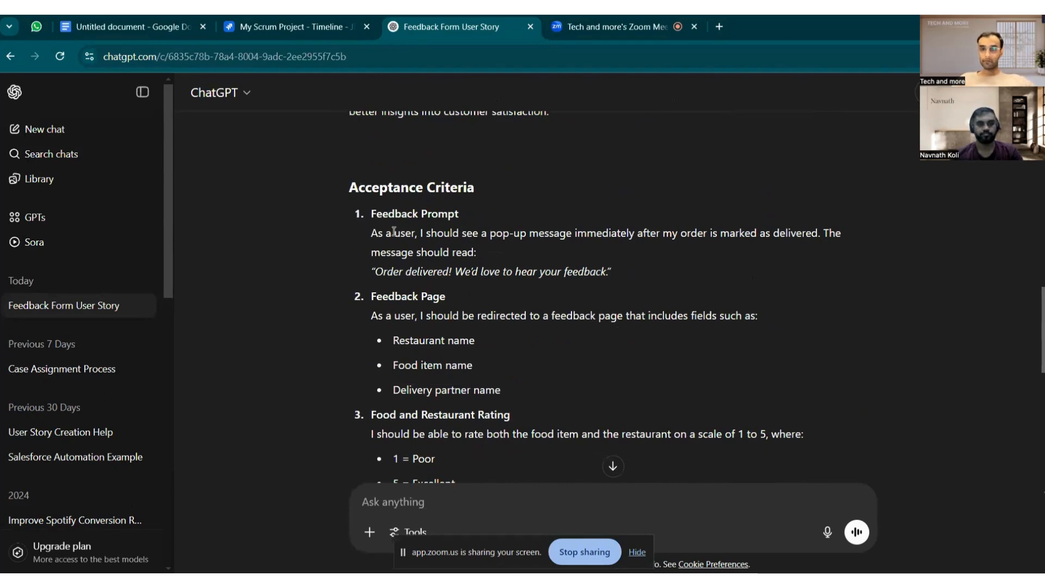
pyautogui.scroll(-1, 468, 248)
pyautogui.scroll(1, 468, 248)
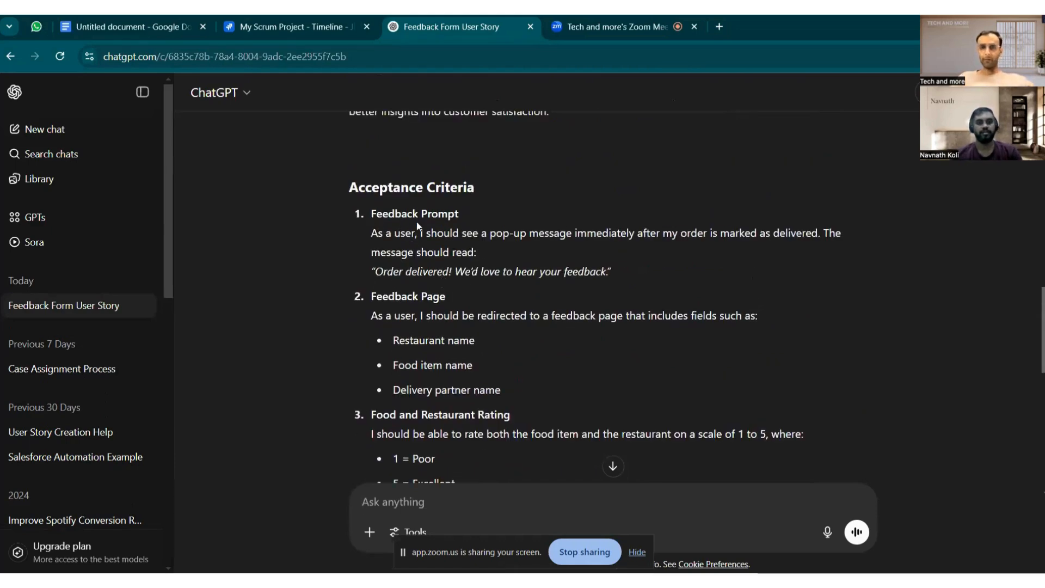
pyautogui.scroll(-1, 441, 269)
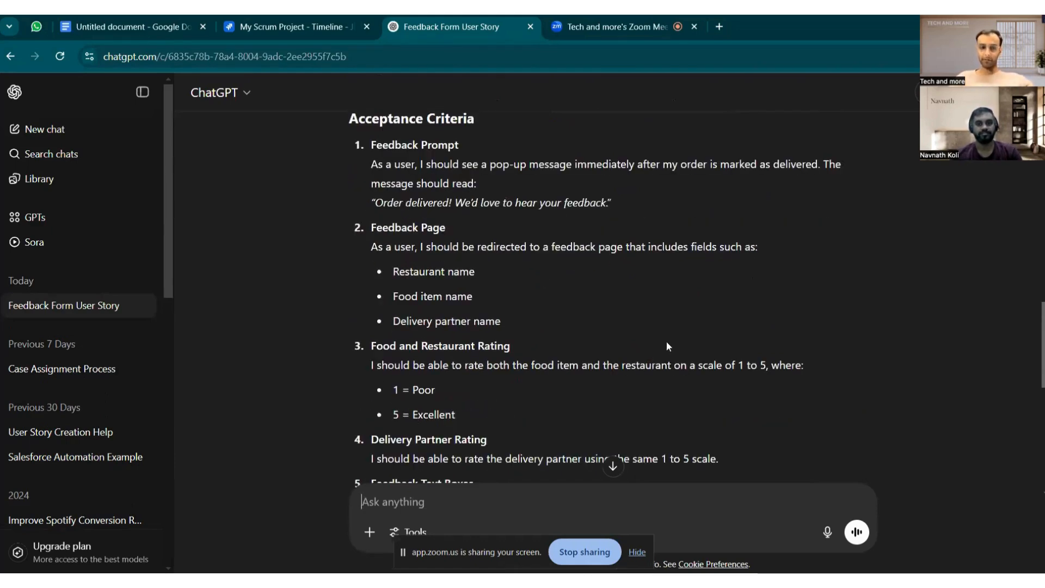
pyautogui.scroll(-1, 662, 342)
pyautogui.scroll(1, 626, 311)
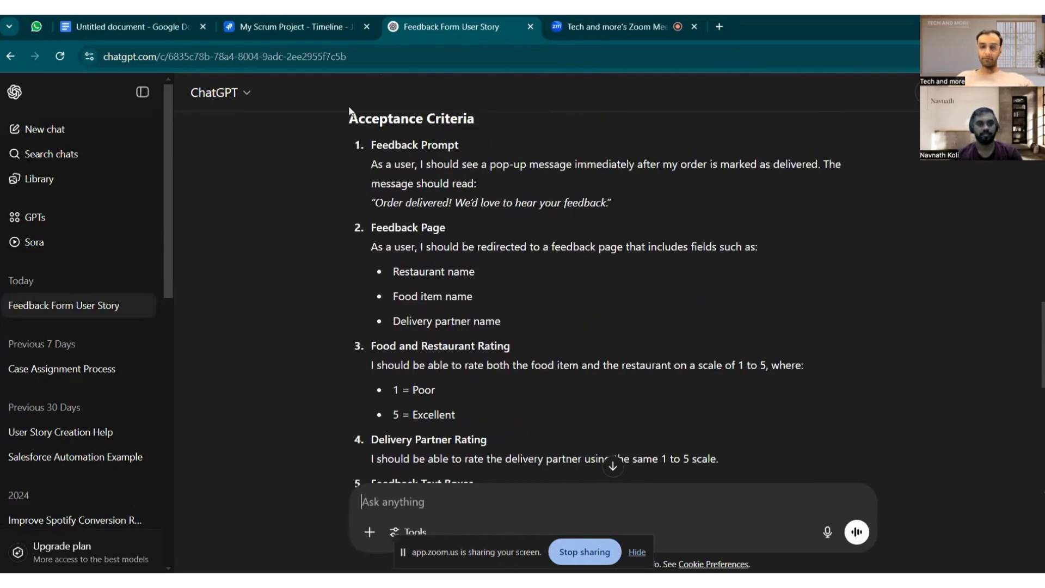
# Step: Copy the rewritten story from its Description heading through the sixth acceptance criterion, and switch back to the Jira story form
pyautogui.scroll(2, 352, 122)
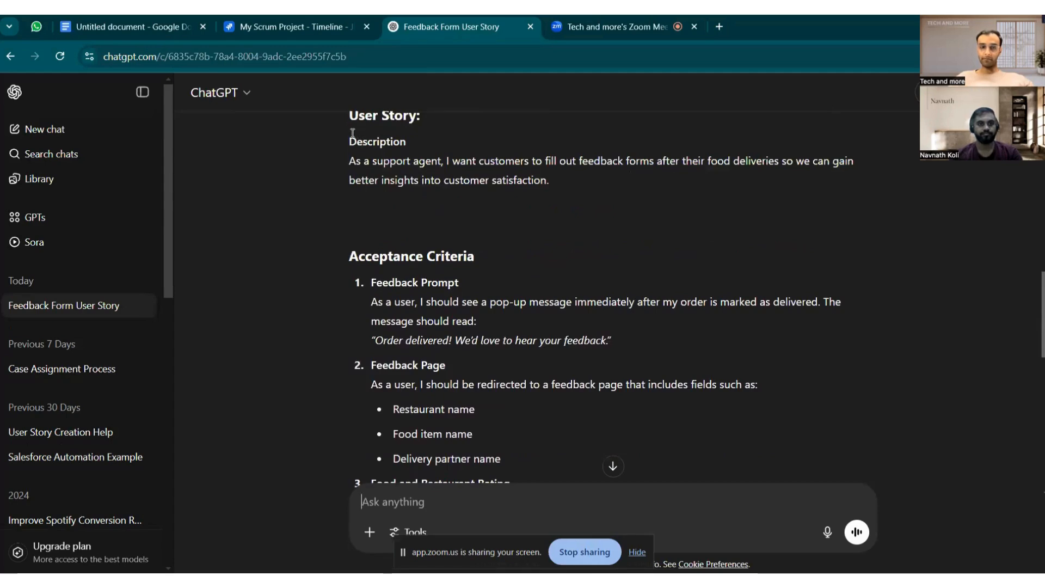
pyautogui.moveTo(351, 136); pyautogui.dragTo(857, 393)
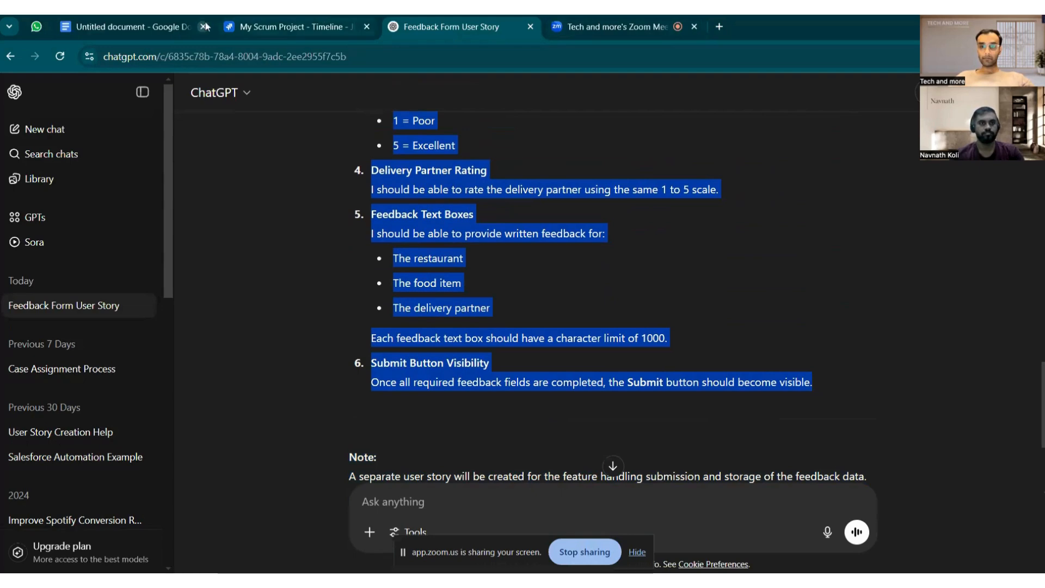
pyautogui.click(261, 26)
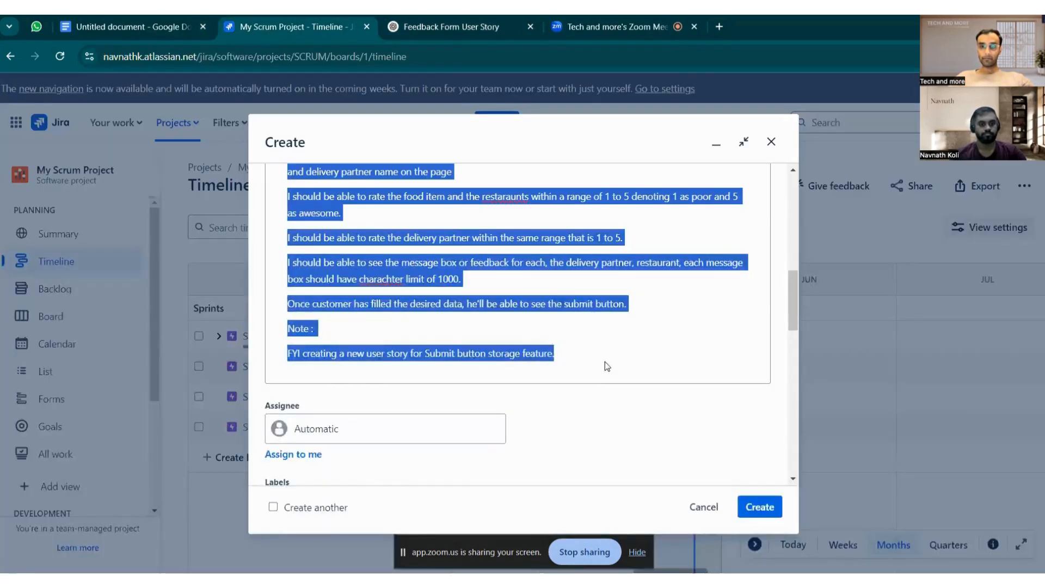
# Step: Replace the selected old text in the story's description with the copied rewritten description and acceptance criteria
pyautogui.hotkey('ctrl', 'v')
pyautogui.scroll(5, 438, 334)
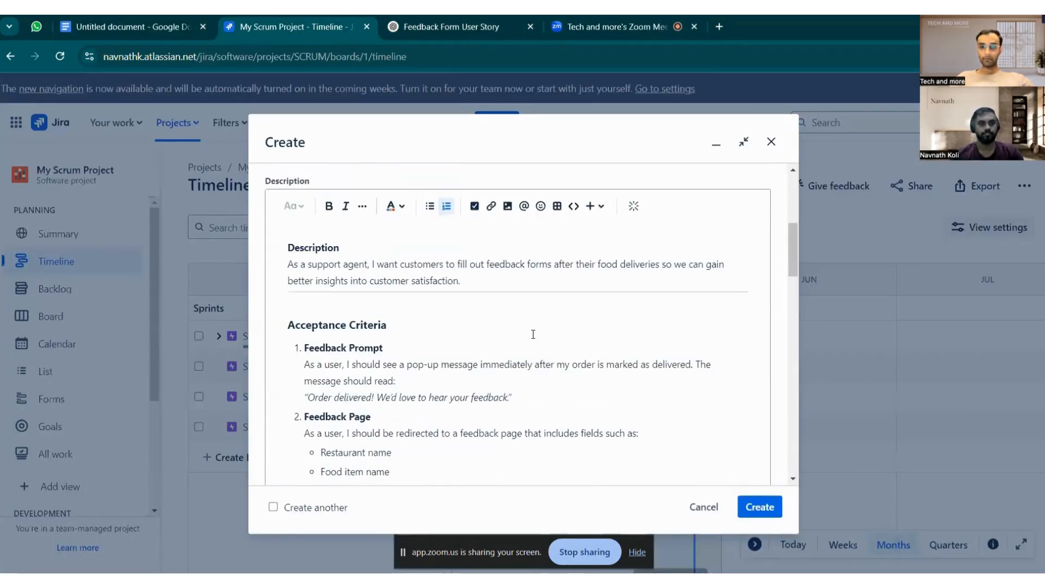
# Step: Review the pasted description and its acceptance criteria, from the feedback prompt through the Submit button visibility
pyautogui.scroll(1, 457, 331)
pyautogui.scroll(-1, 697, 300)
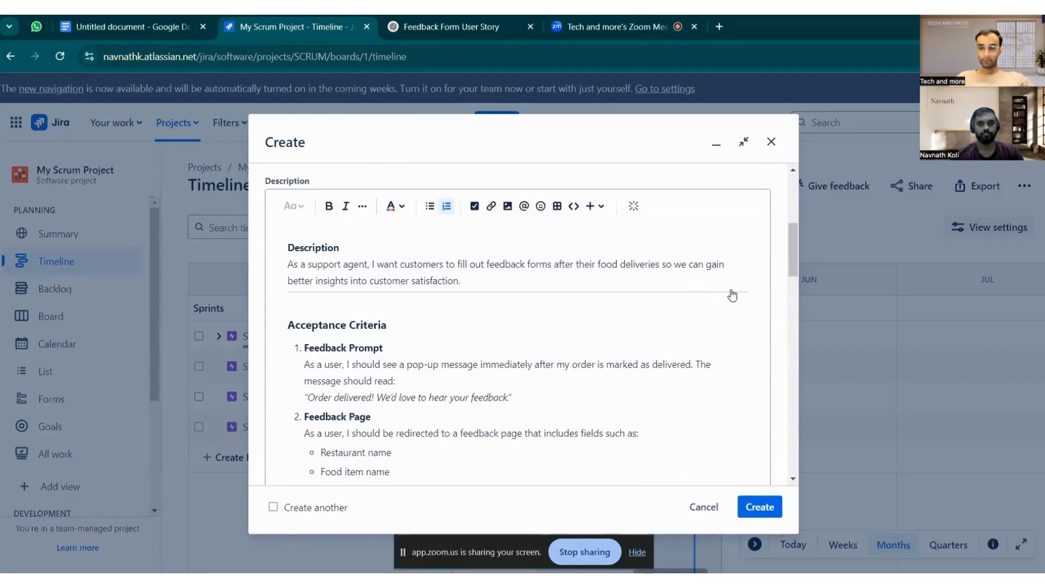
pyautogui.scroll(-1, 489, 341)
pyautogui.scroll(2, 489, 340)
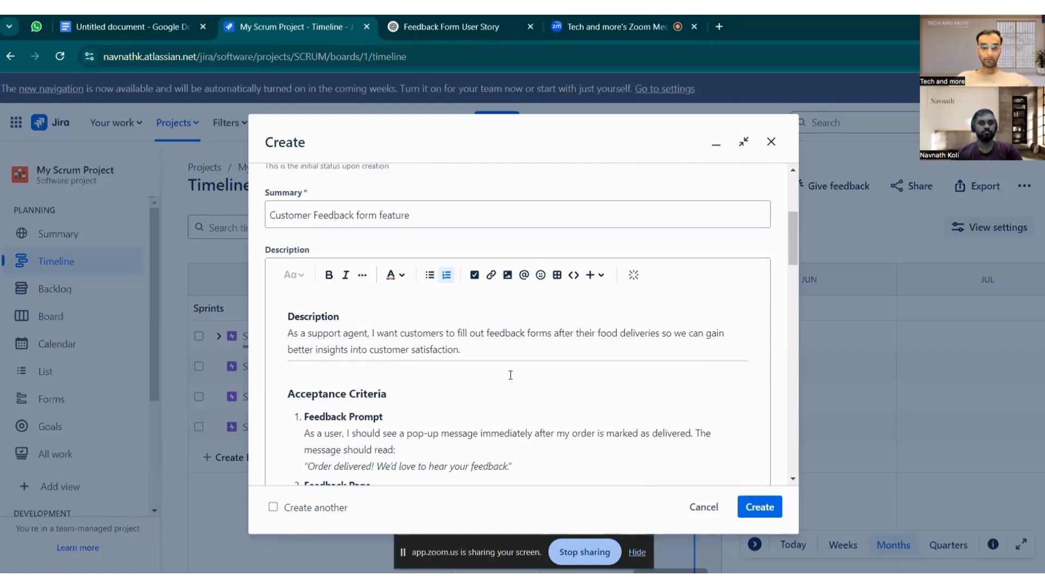
pyautogui.scroll(-2, 512, 354)
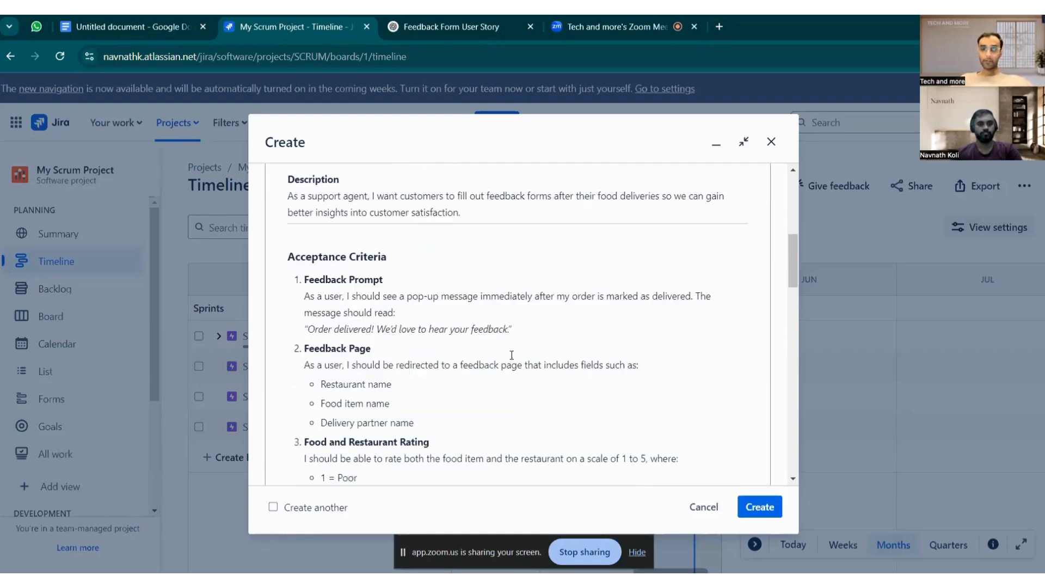
pyautogui.scroll(-5, 674, 347)
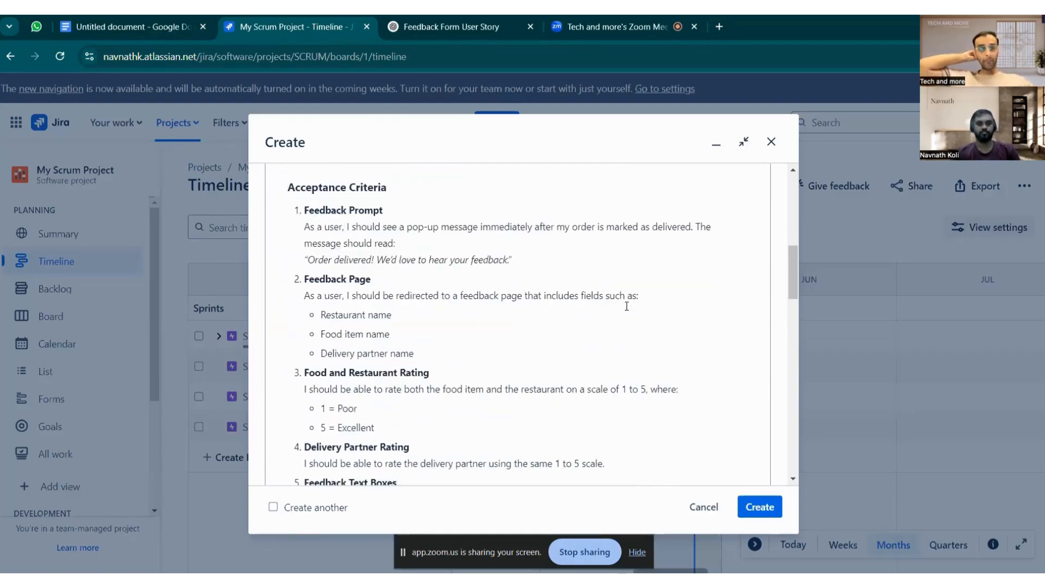
pyautogui.scroll(1, 622, 308)
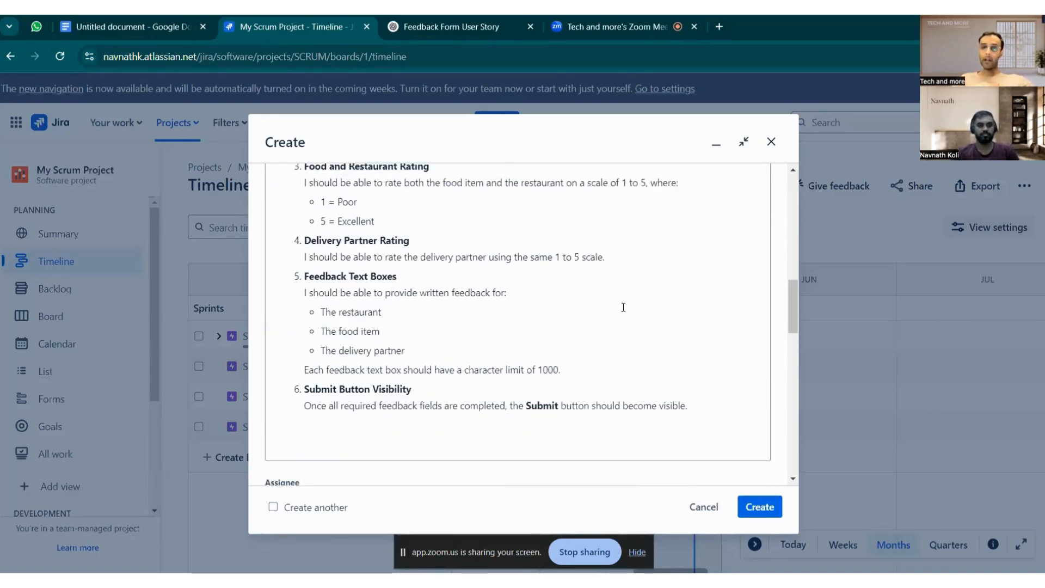
pyautogui.write('.')
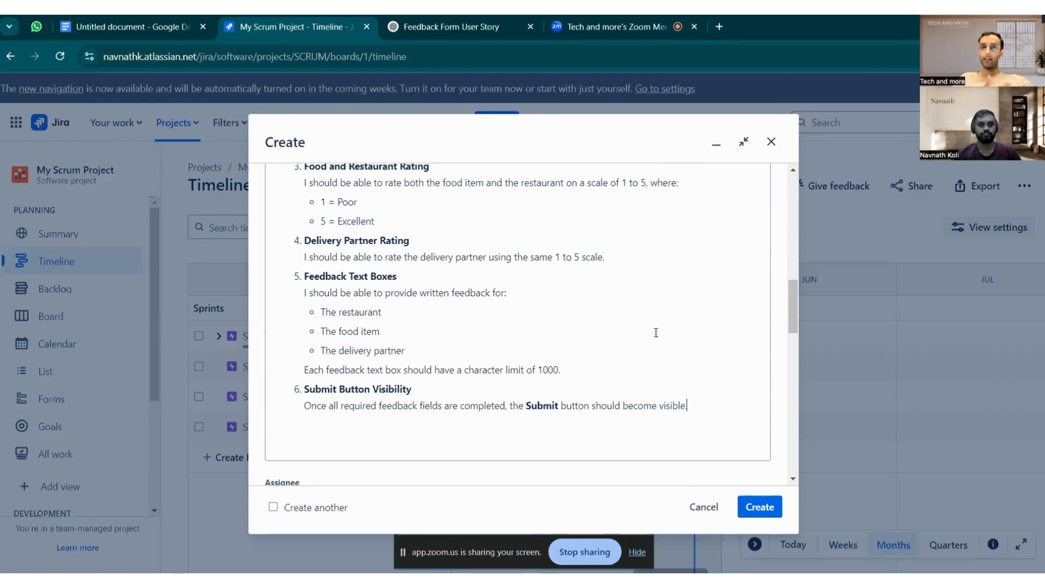
pyautogui.scroll(1, 656, 333)
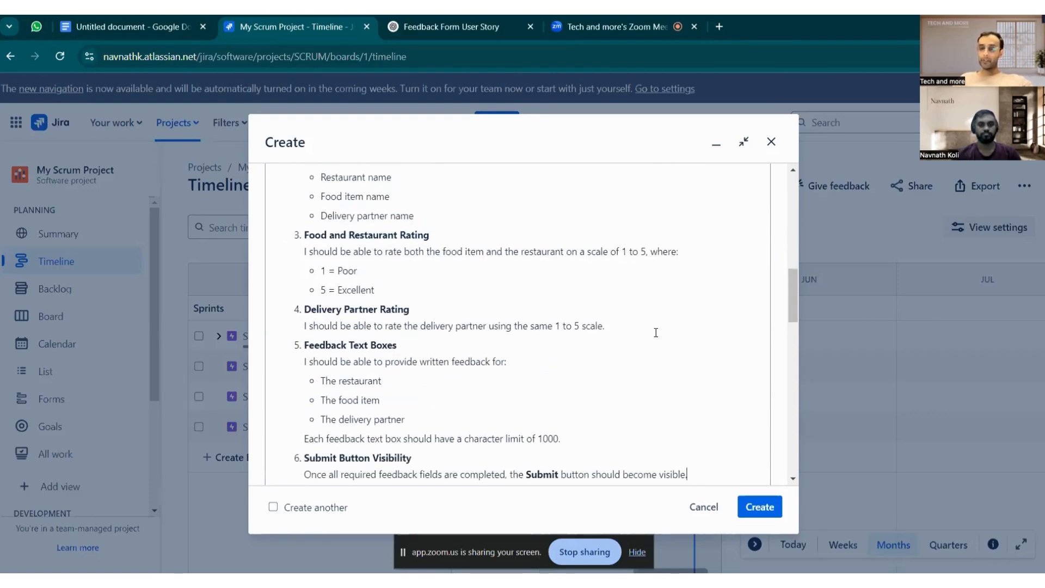
pyautogui.scroll(2, 656, 333)
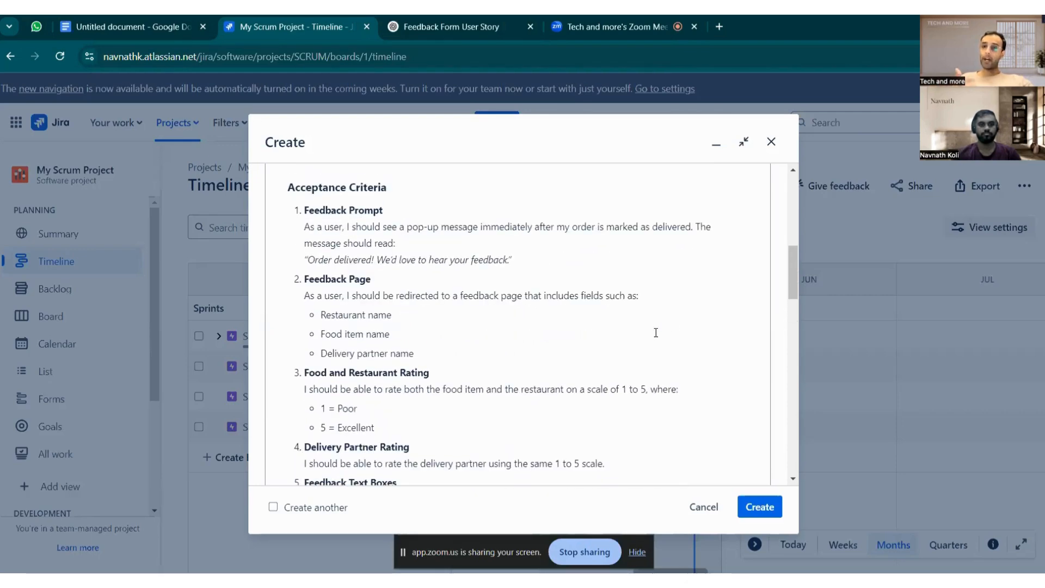